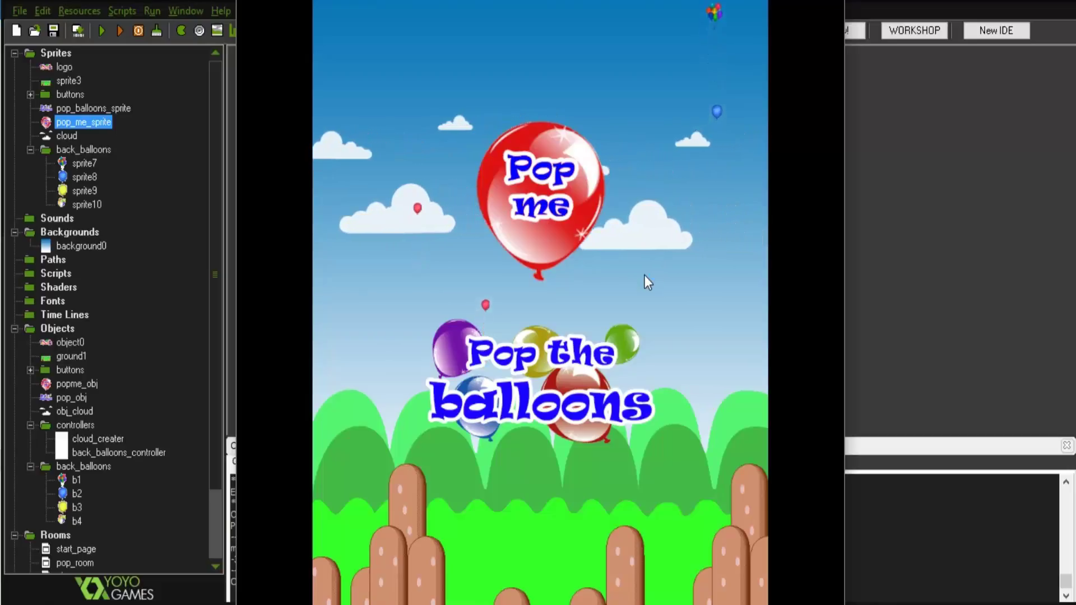
Playtest the balloon game by popping the Pop me balloon and the rising balloons, and close the game window.
click(557, 197)
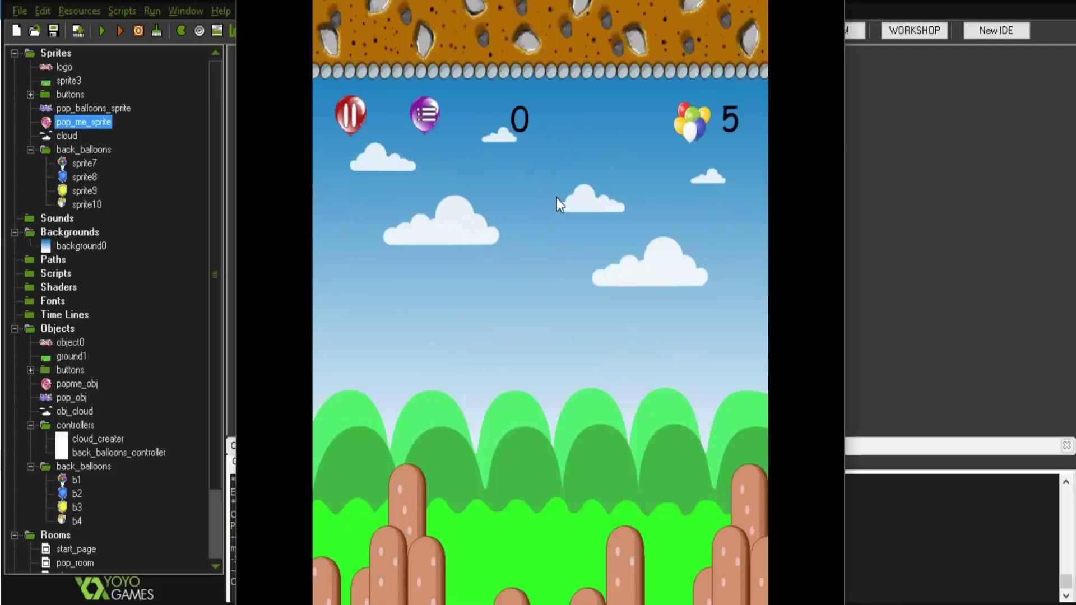
click(398, 325)
click(654, 417)
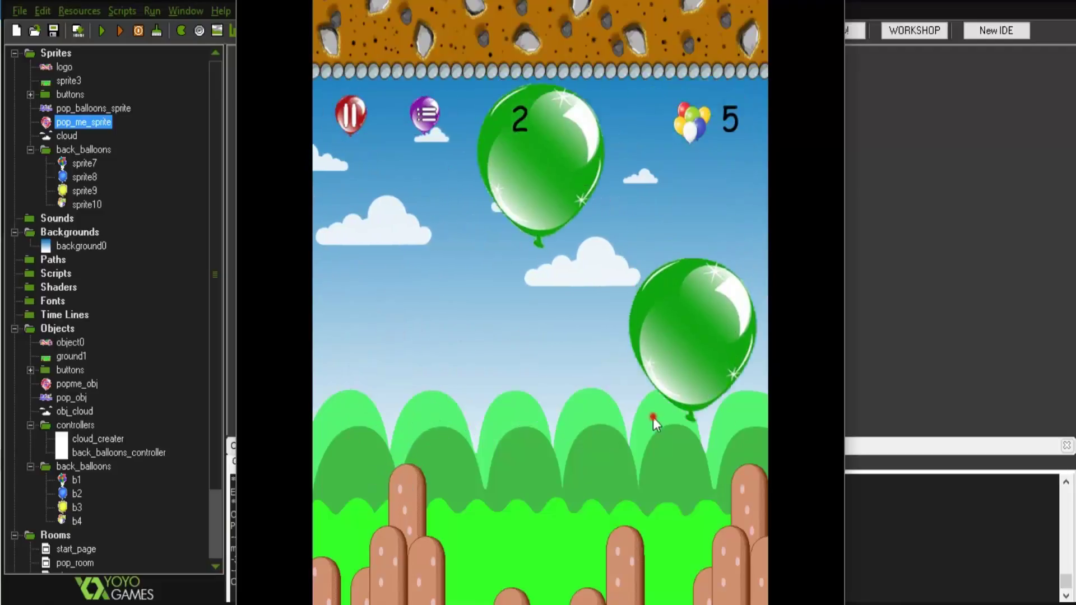
click(547, 409)
click(716, 337)
click(573, 297)
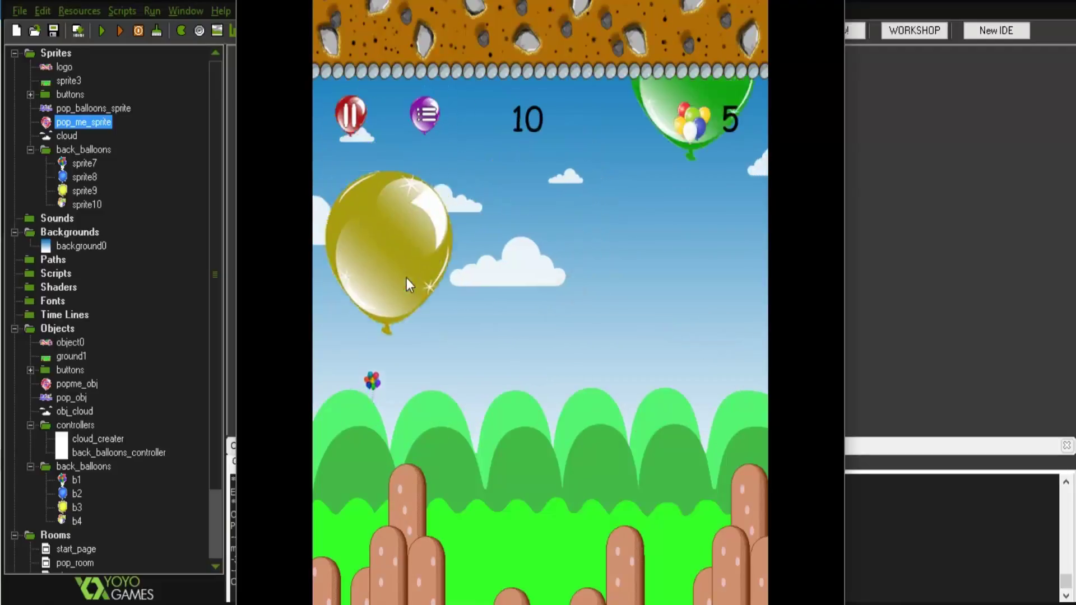
click(404, 275)
click(711, 339)
click(703, 300)
click(710, 267)
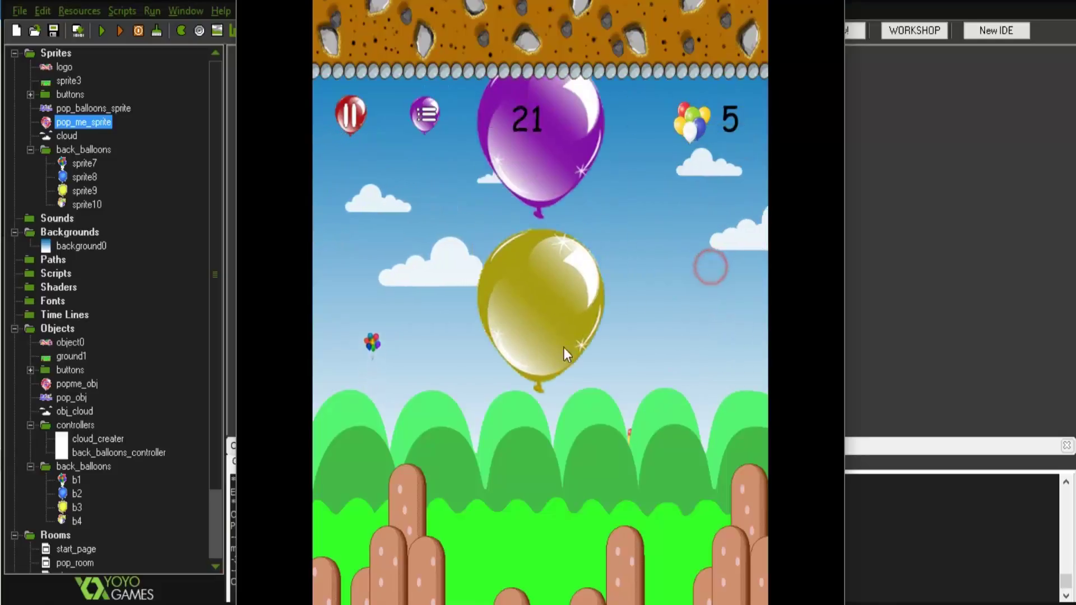
click(564, 347)
click(547, 312)
click(395, 256)
click(667, 297)
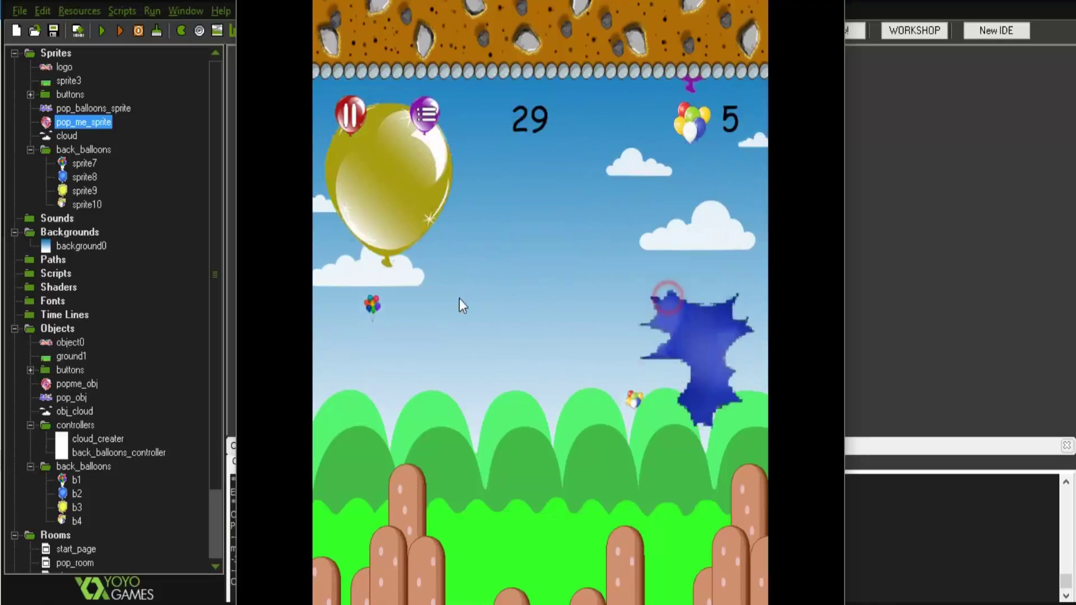
click(414, 307)
click(718, 319)
click(402, 299)
click(533, 281)
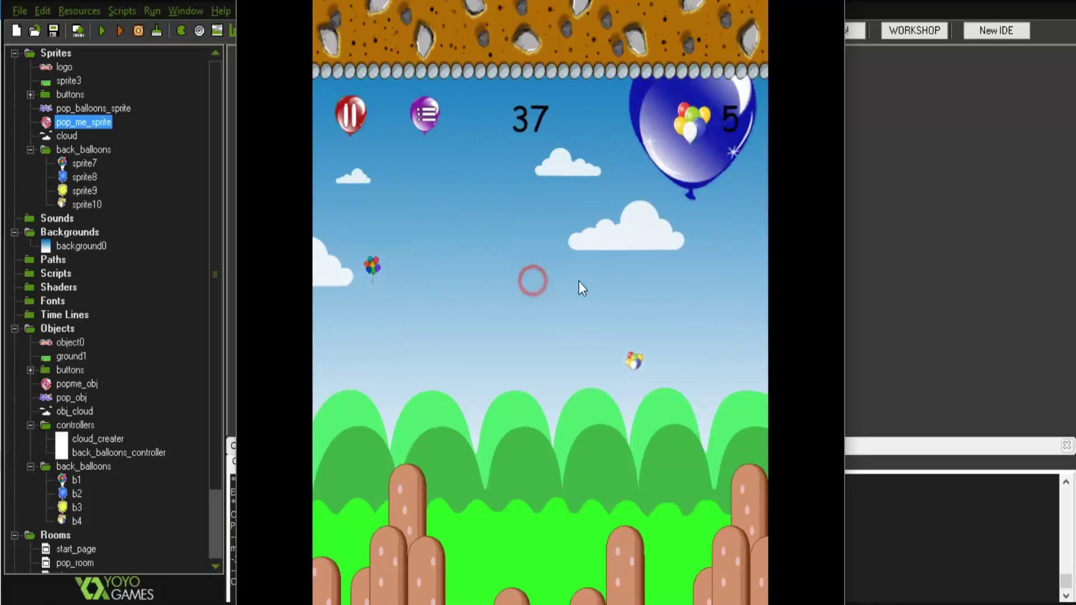
click(628, 277)
click(560, 270)
click(671, 275)
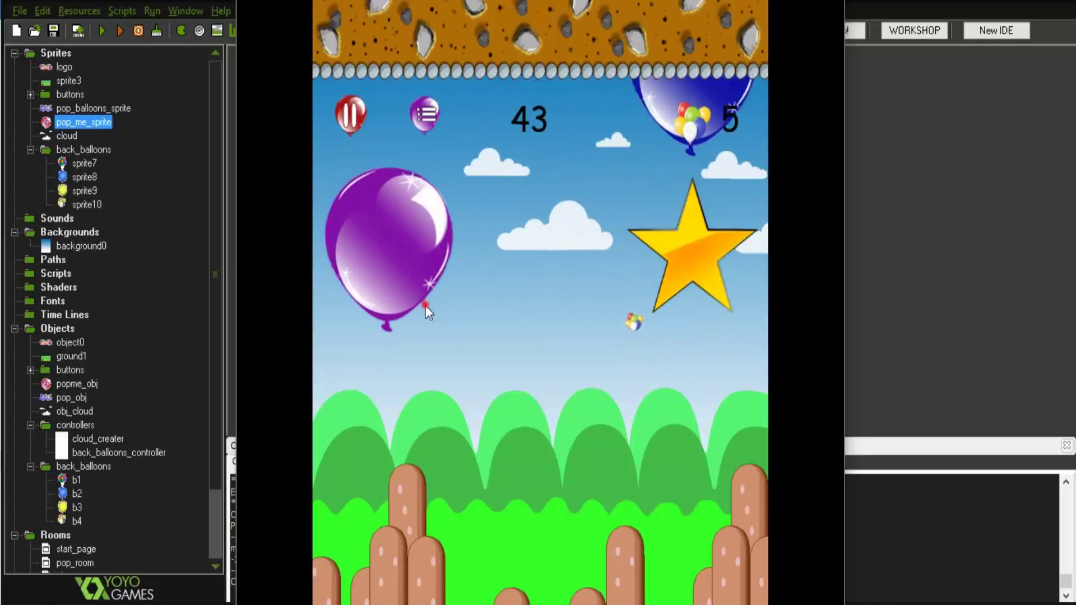
click(421, 303)
click(681, 297)
click(413, 301)
click(413, 293)
click(418, 264)
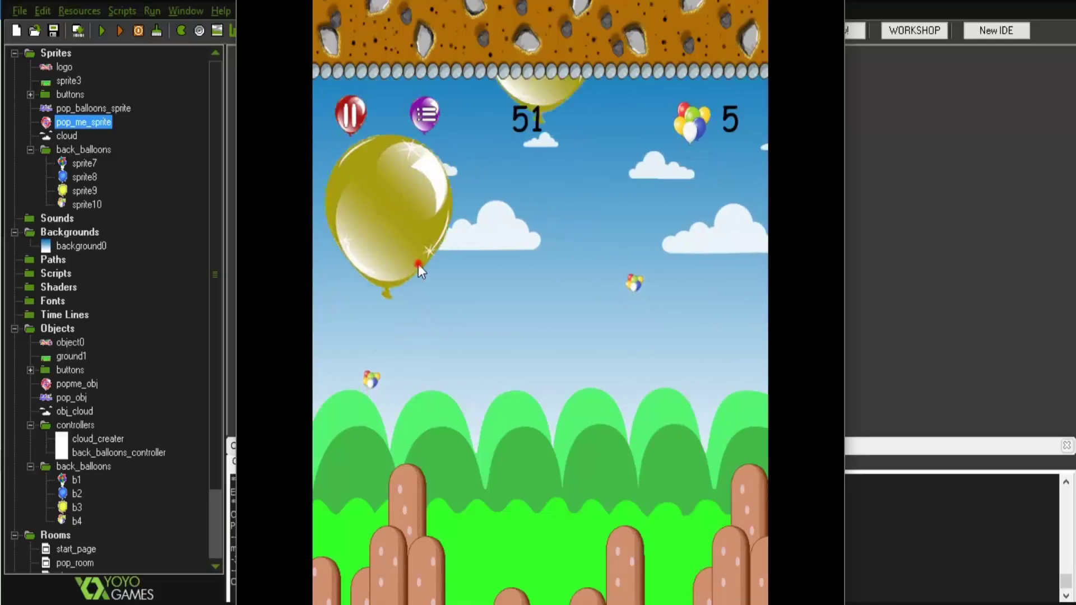
click(538, 233)
click(823, 2)
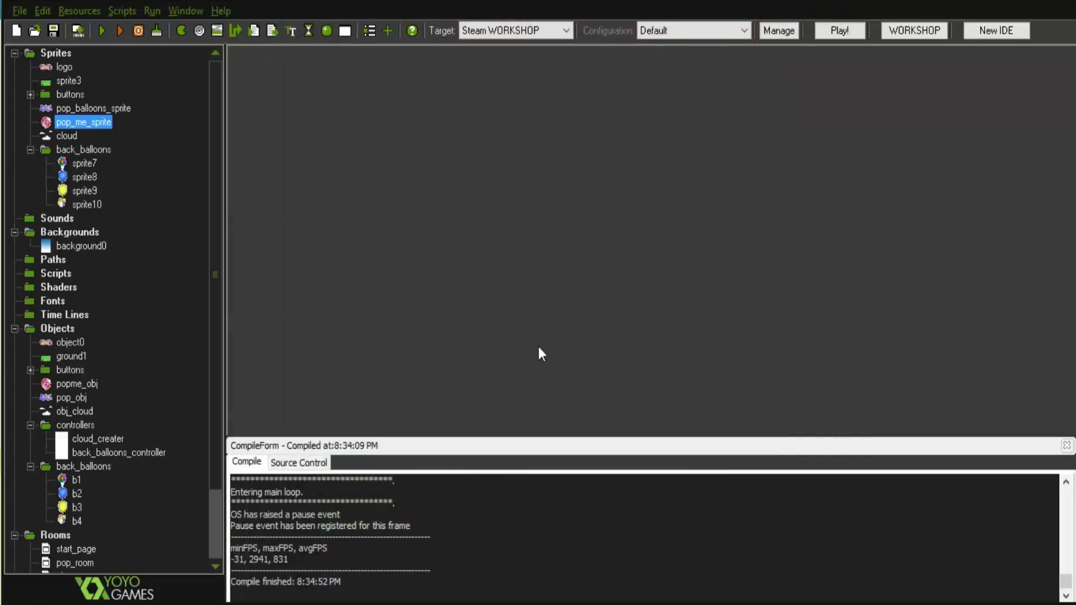
Open pop_me_sprite in the sprite editor and append red_balloon_1, red_balloon_2 and red_balloon_3 as frames after image 0.
double_click(89, 122)
click(476, 188)
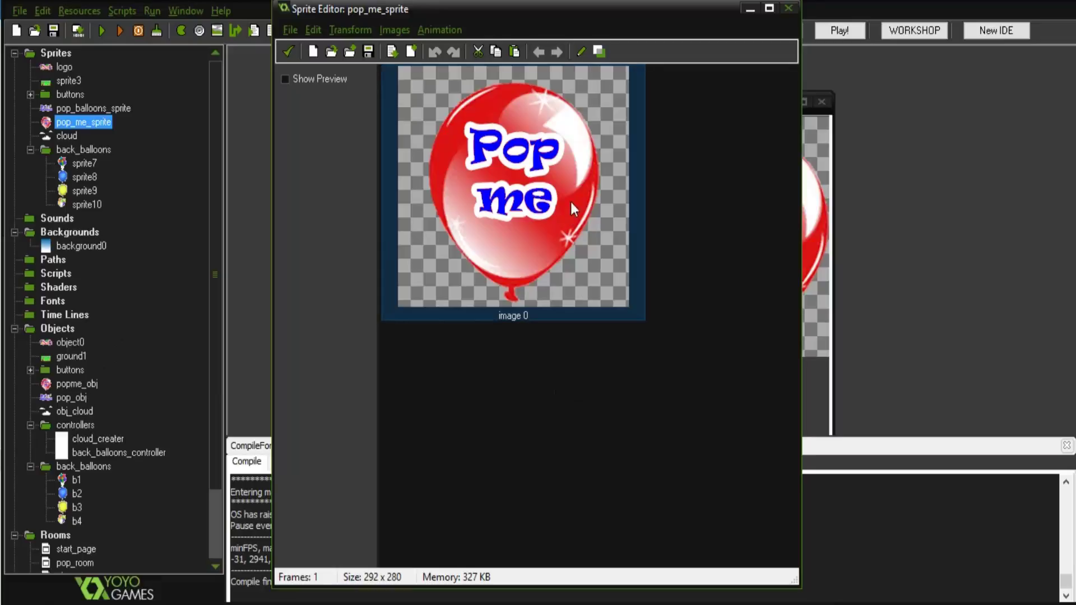
click(560, 423)
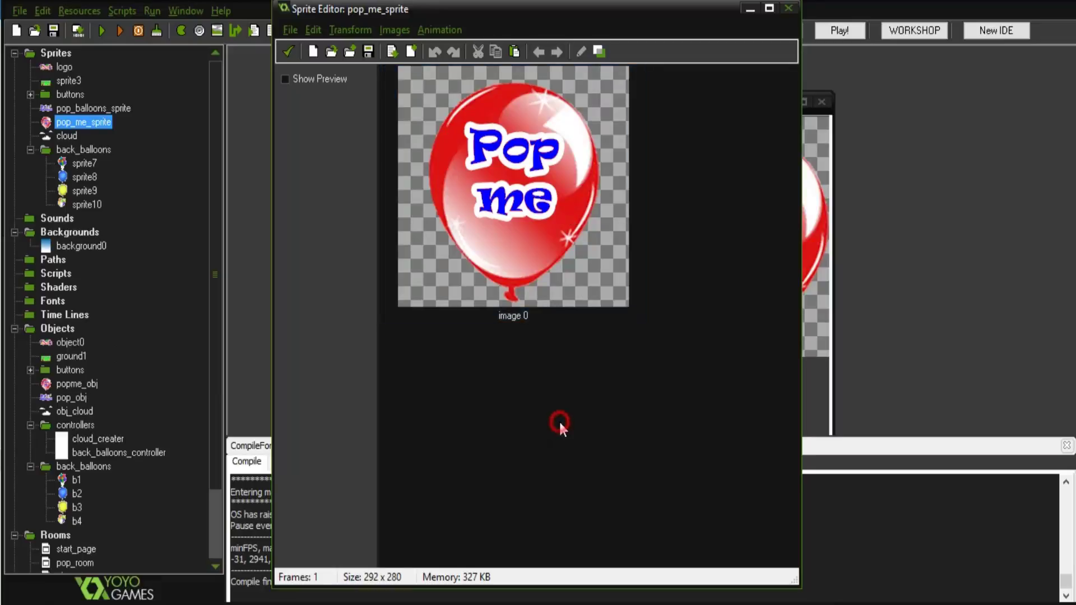
click(290, 29)
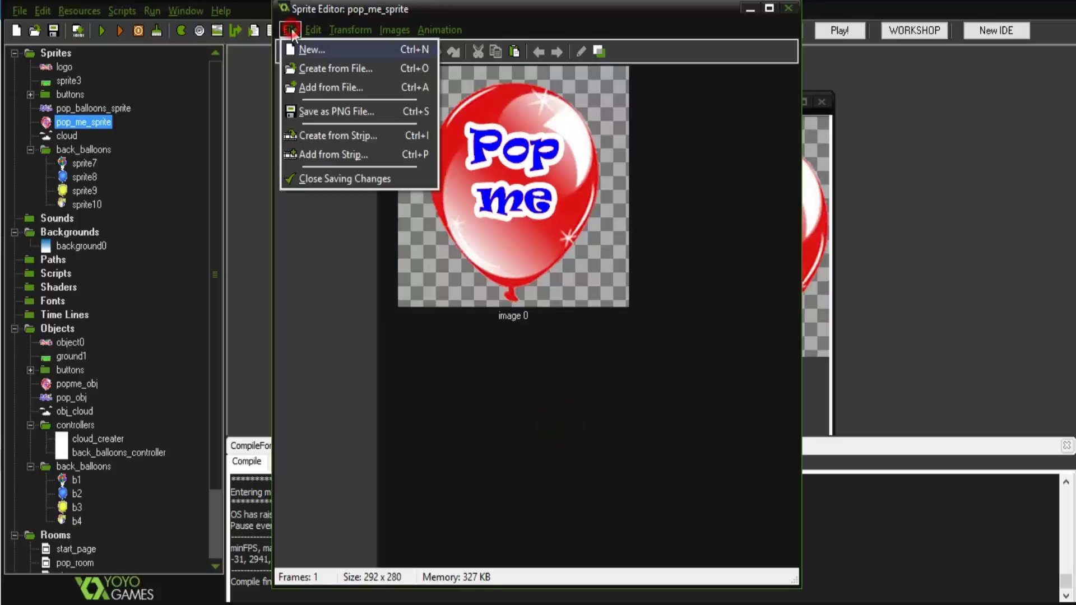
click(327, 71)
scroll(654, 296, down, 6)
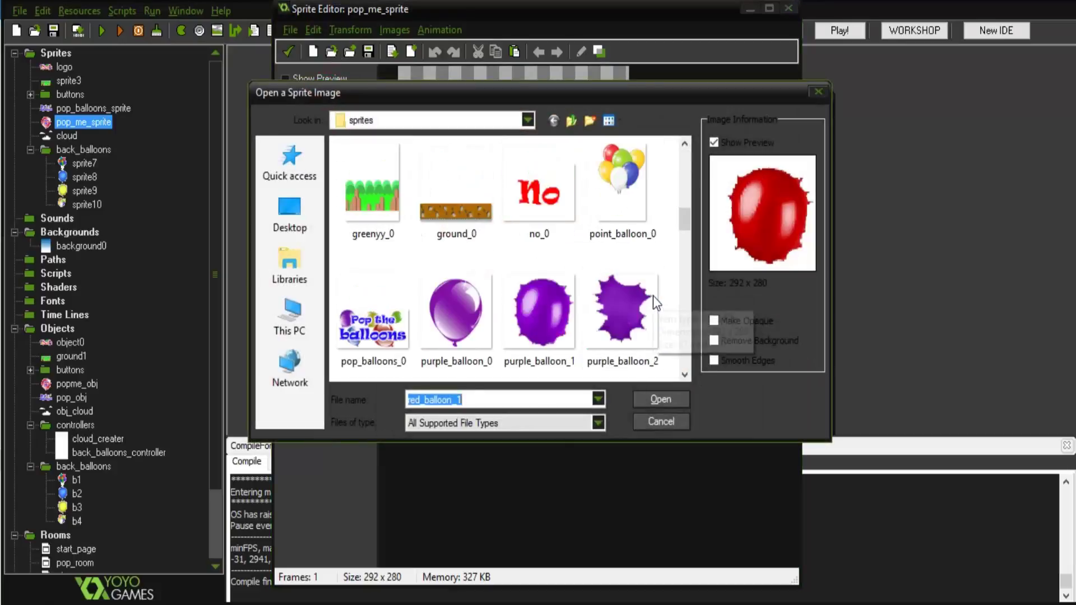
scroll(654, 296, down, 3)
scroll(653, 296, up, 1)
click(555, 190)
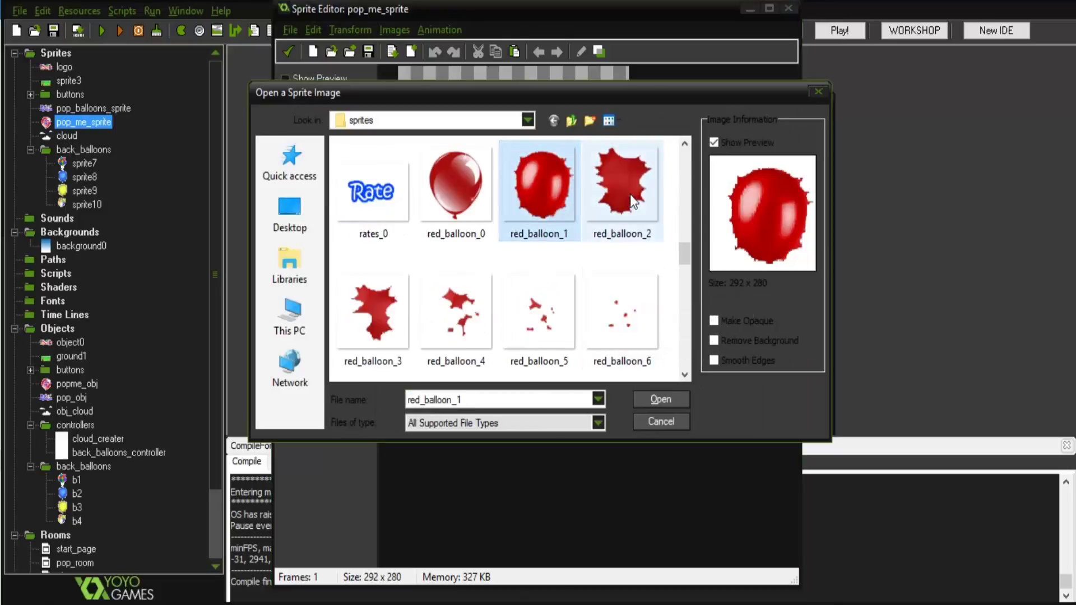
shift+click(630, 194)
shift+click(394, 311)
key(Return)
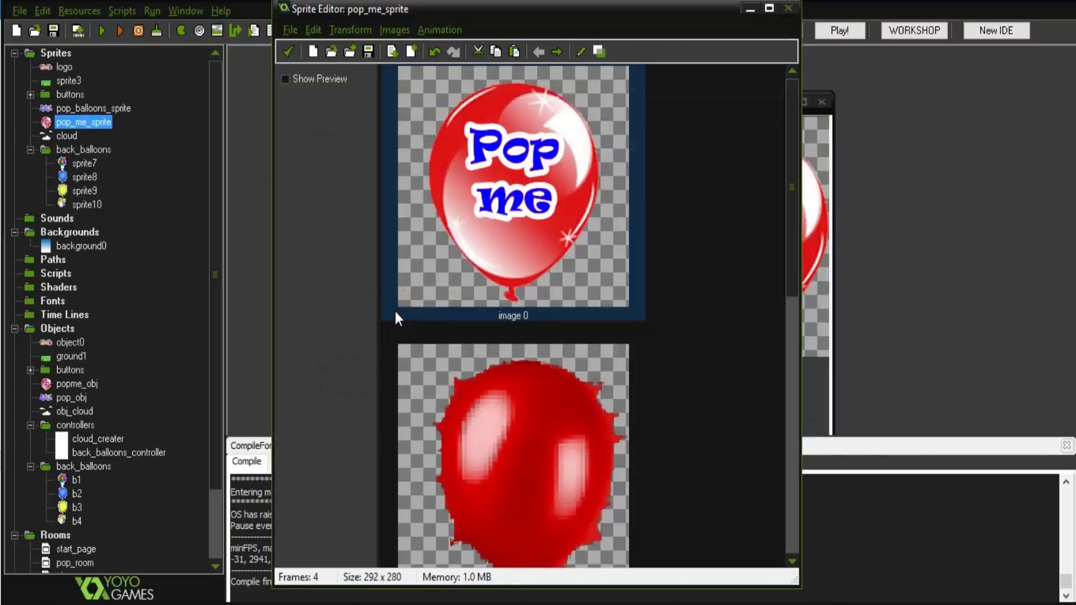
Append red_balloon_4, red_balloon_5 and red_balloon_6 from the sprites folder to the end of the Pop me animation.
scroll(715, 342, down, 5)
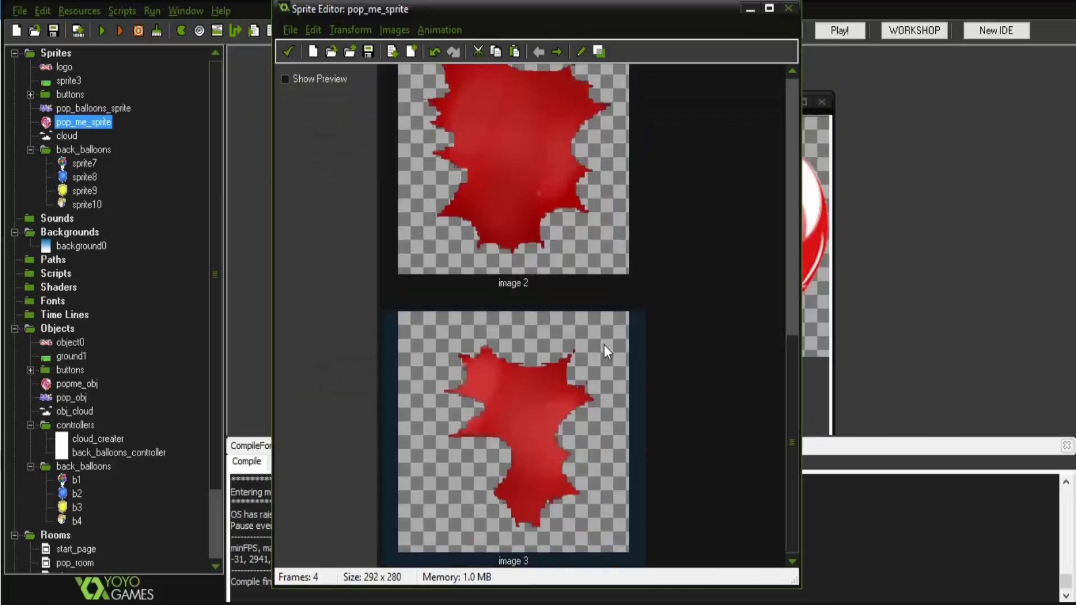
click(290, 29)
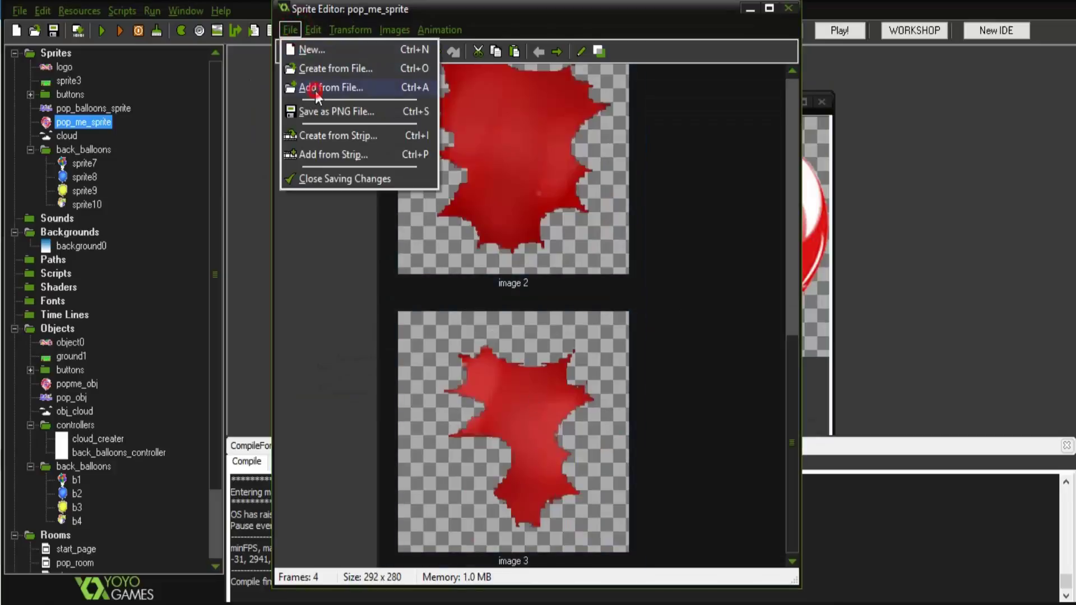
click(316, 91)
scroll(542, 306, down, 10)
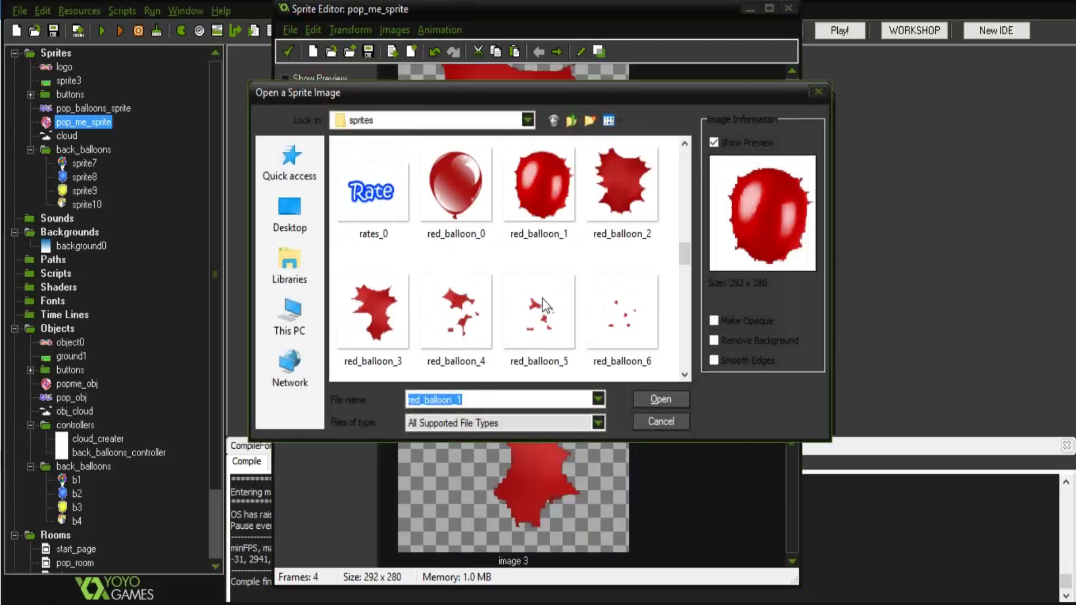
click(456, 308)
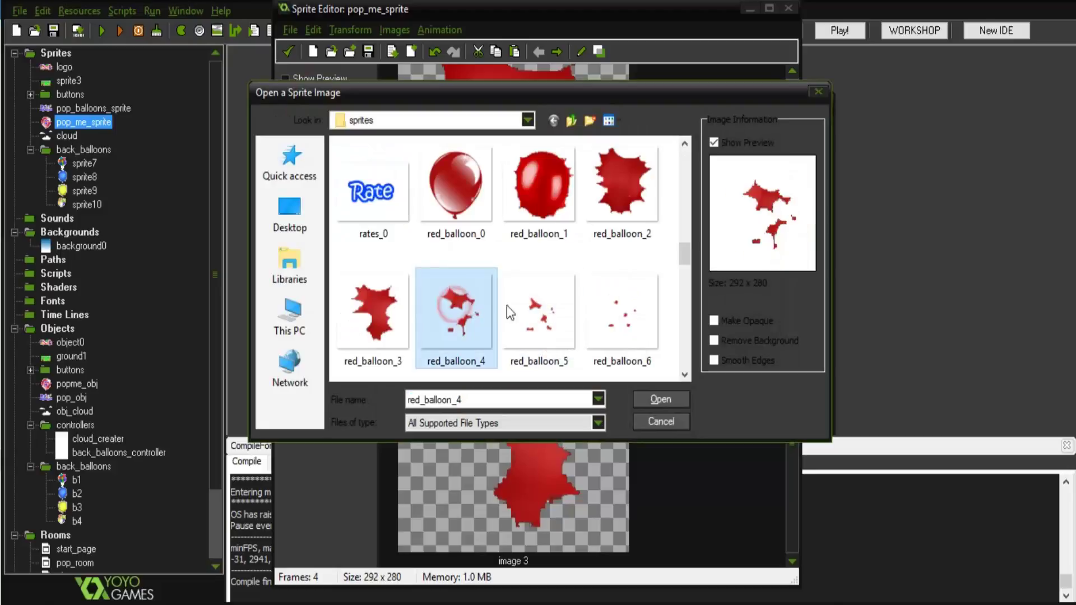
ctrl+click(552, 307)
ctrl+click(630, 315)
click(667, 401)
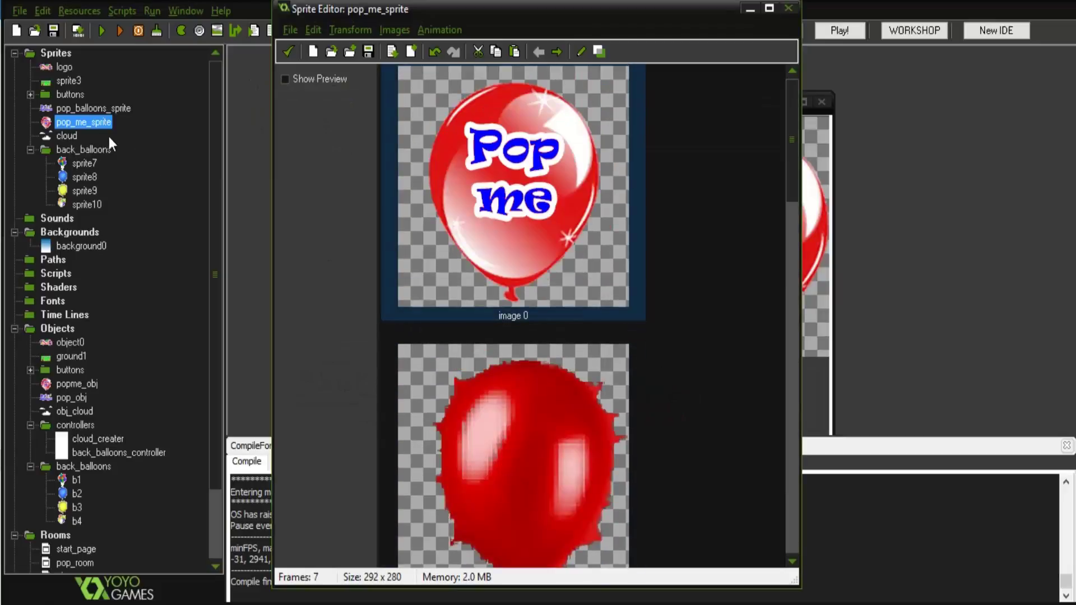
Save the pop_me_sprite changes and test-run the game to check how the Pop me balloon animates.
click(287, 52)
click(436, 350)
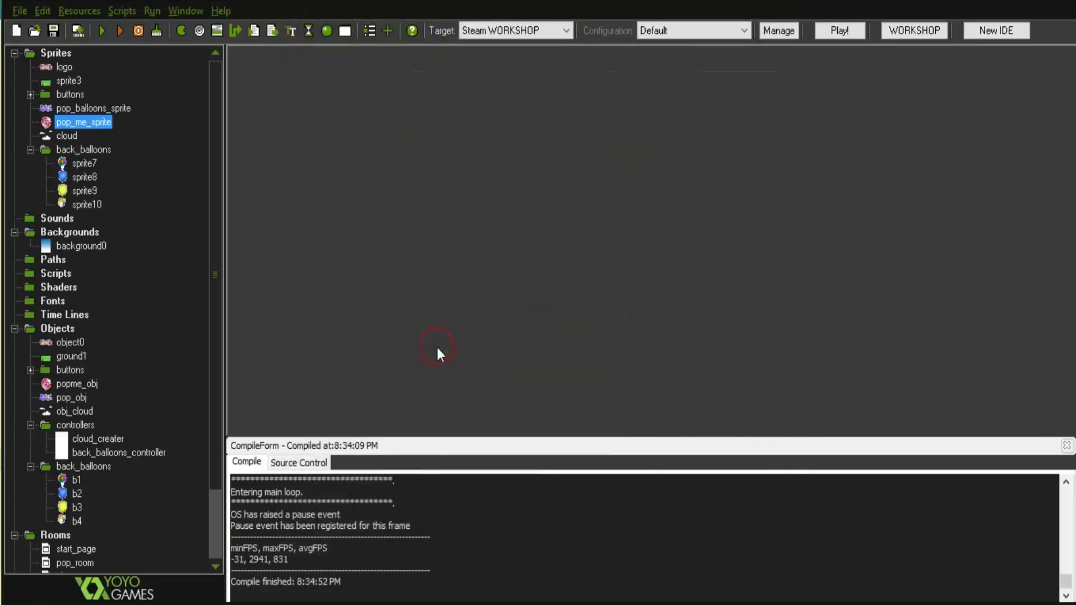
click(102, 32)
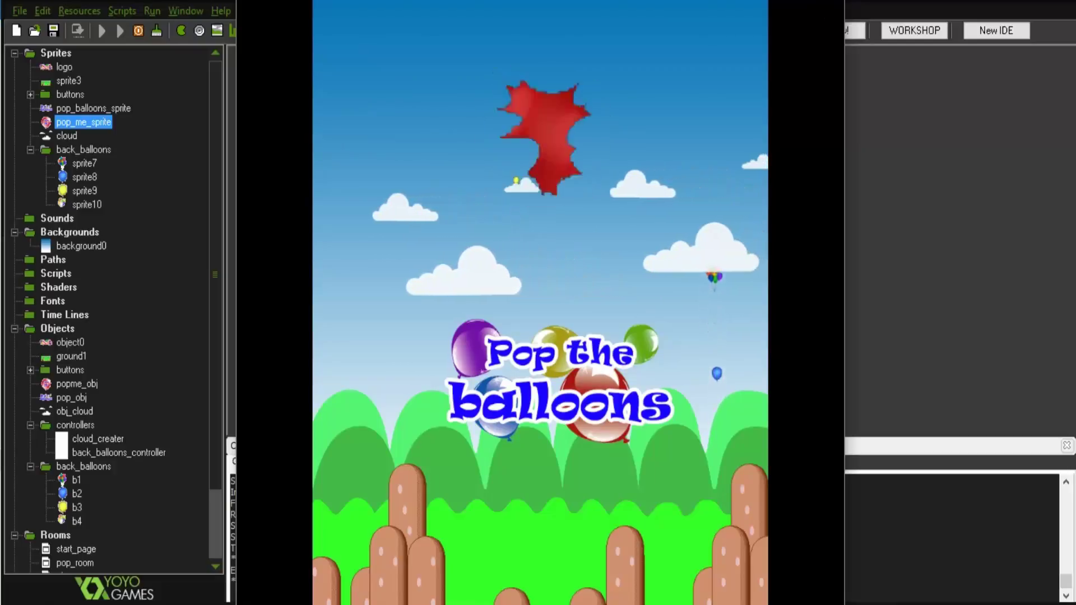
click(825, 1)
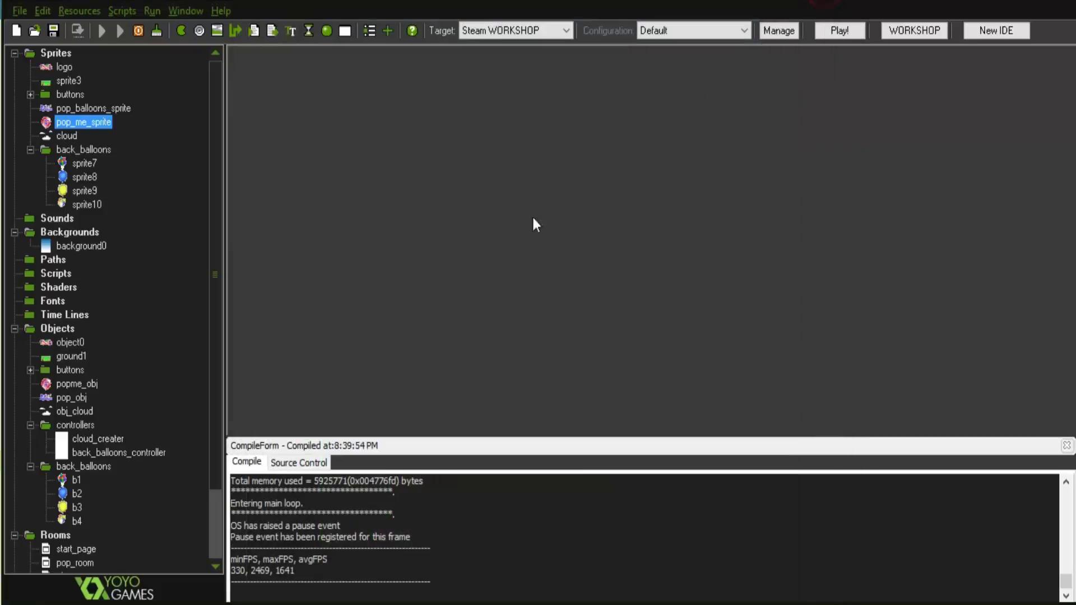
Open popme_obj and add a Create event containing an Execute Code action.
double_click(76, 384)
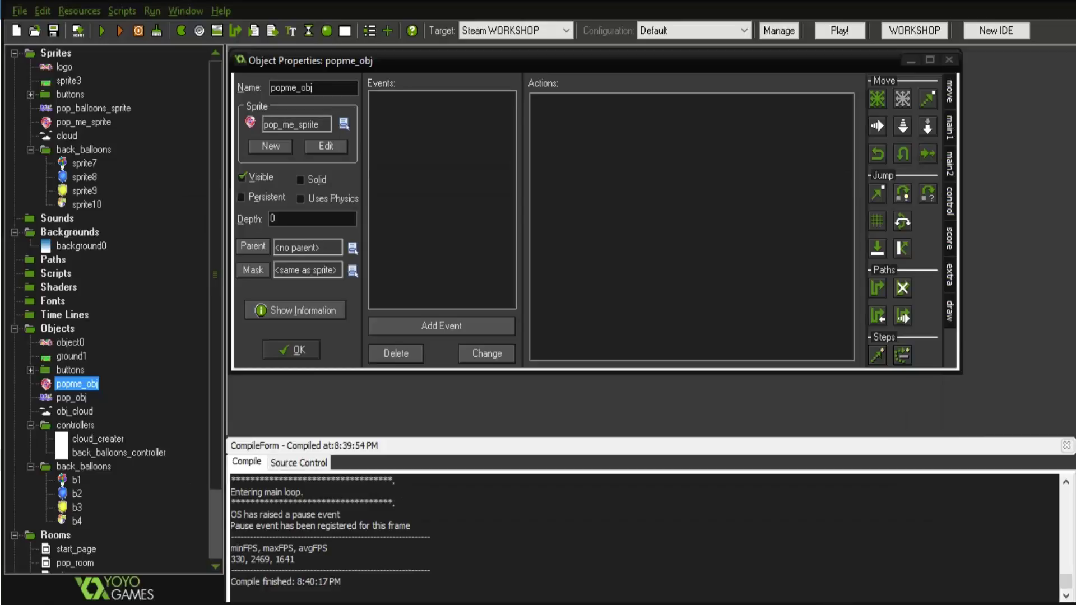
click(446, 327)
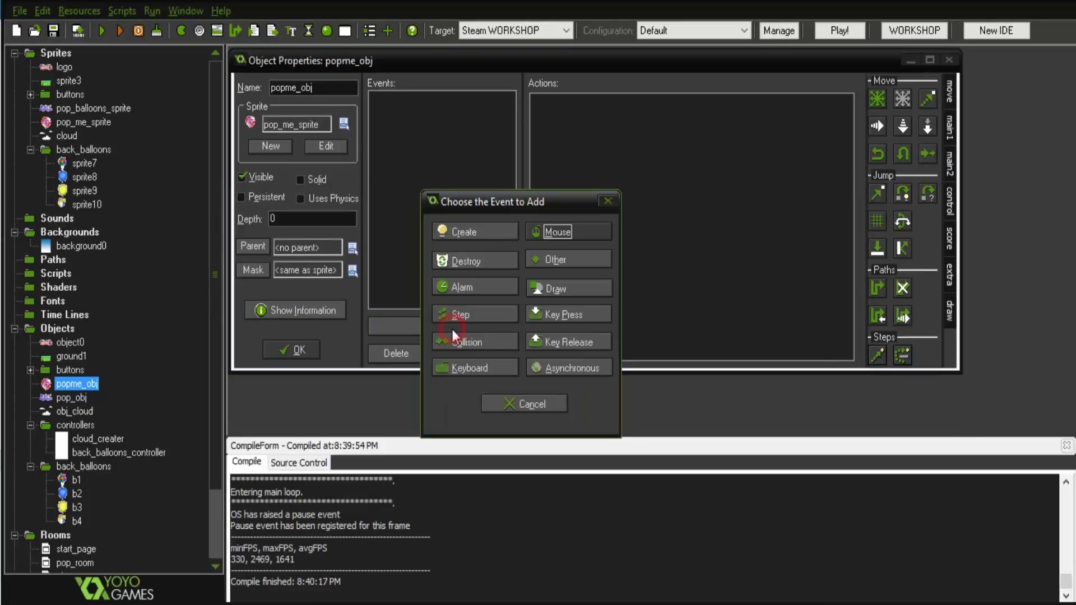
drag(510, 204, 661, 223)
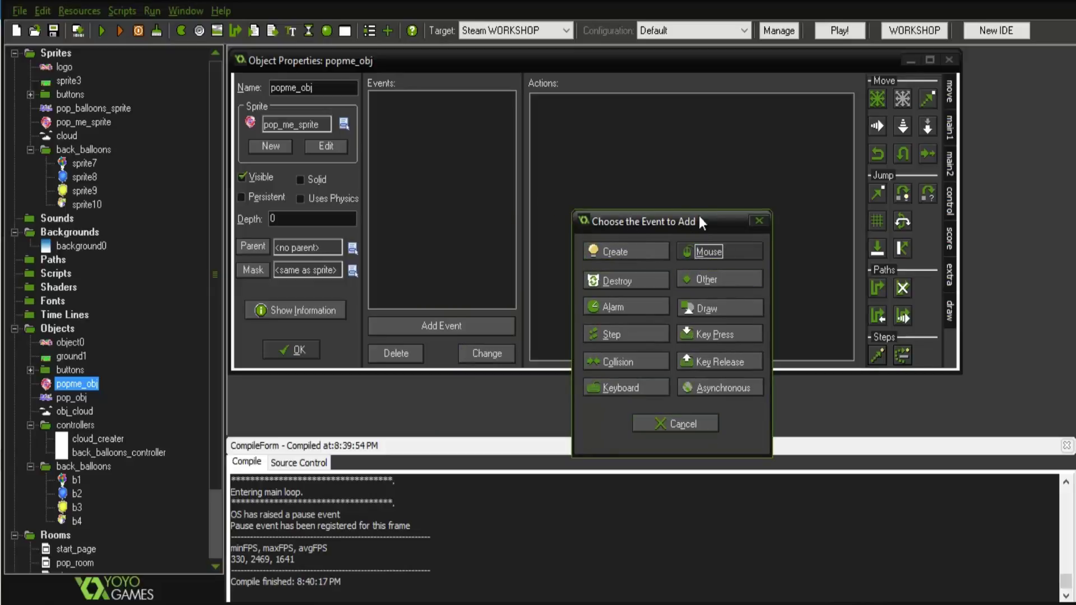
click(616, 252)
click(950, 199)
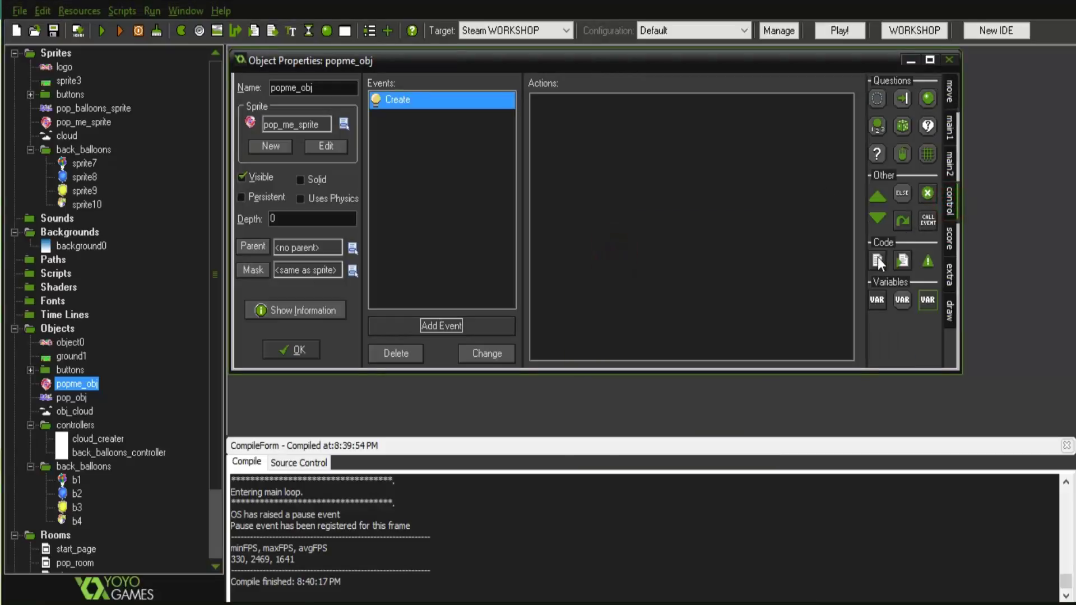
drag(877, 260, 796, 203)
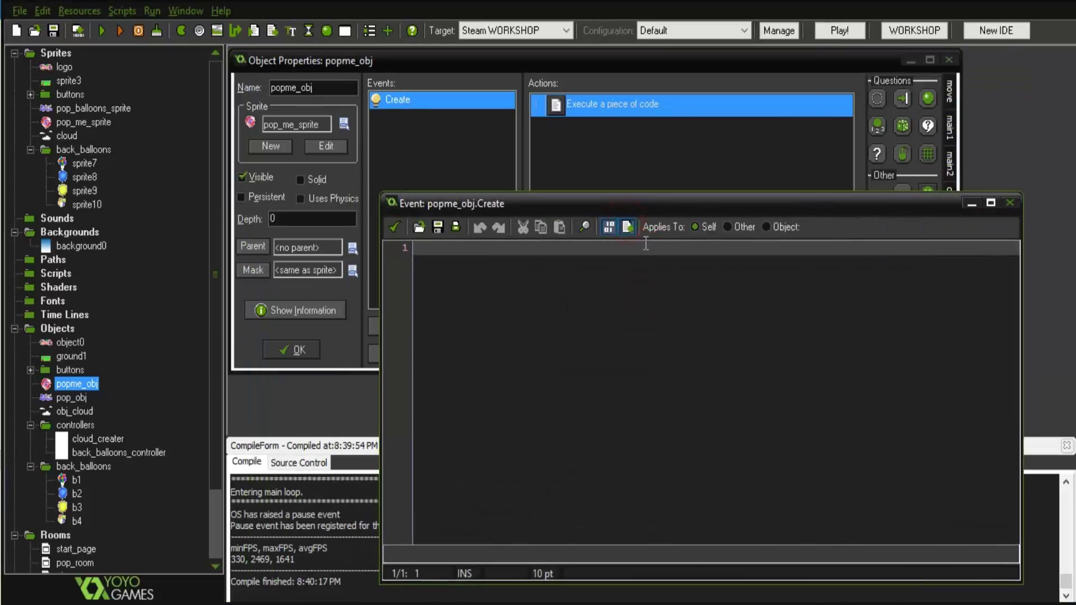
Write "image_index = 0;" and "image_speed = 0;" in popme_obj's Create code, and save the code and the object.
click(632, 250)
text(image_index = 0;)
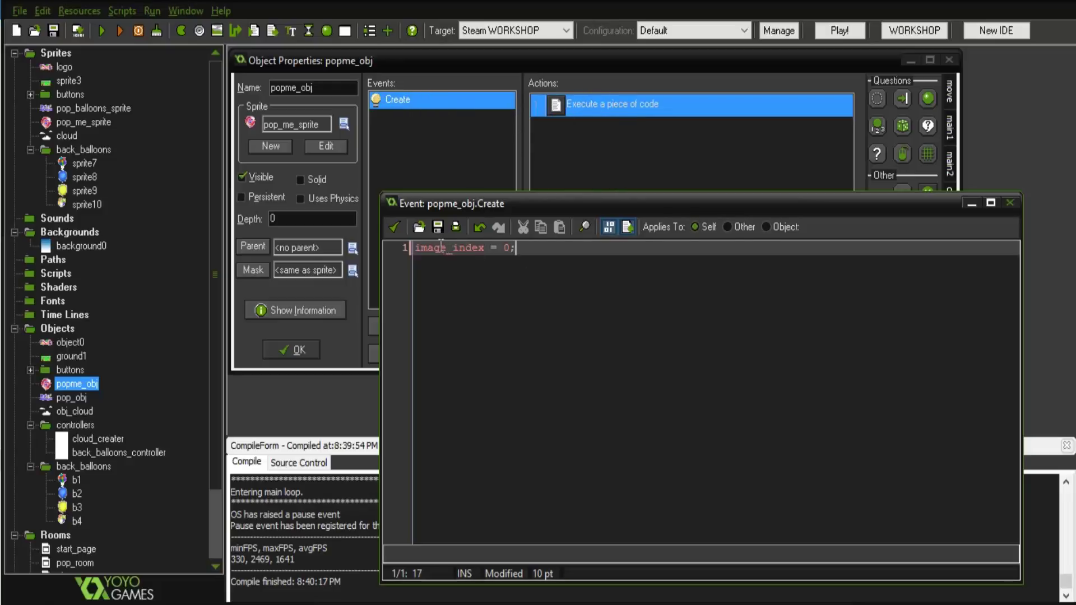
double_click(507, 248)
click(518, 249)
key(Return)
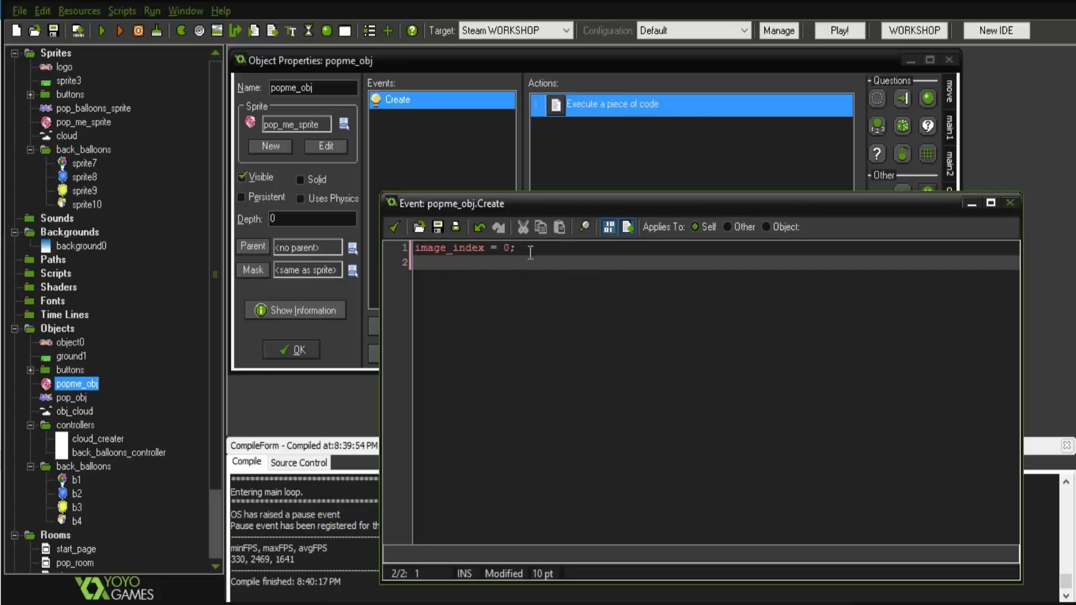
text(image)
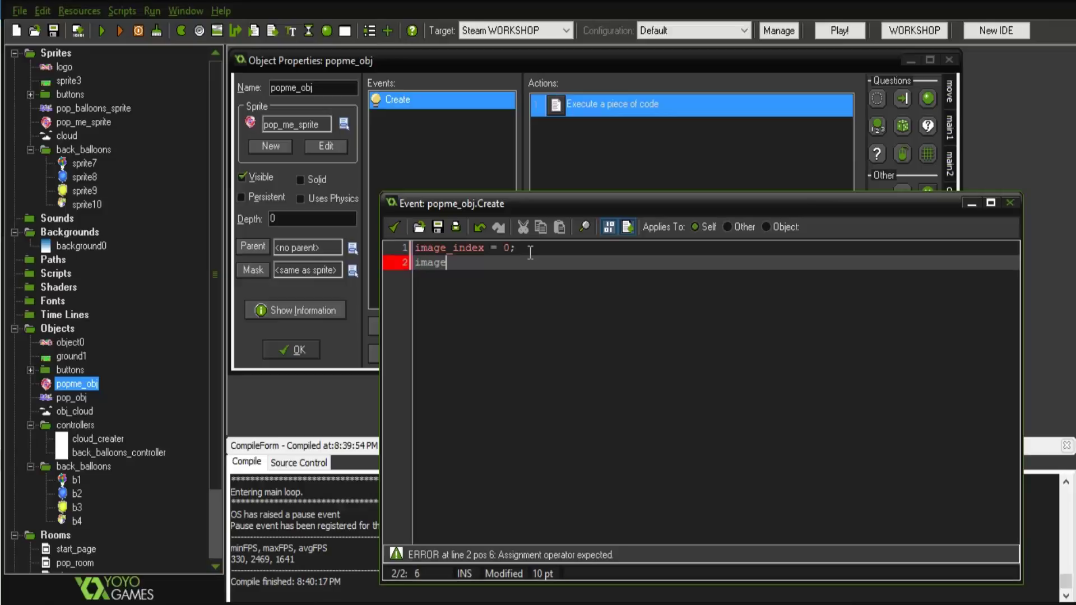
text(_speed = 0;)
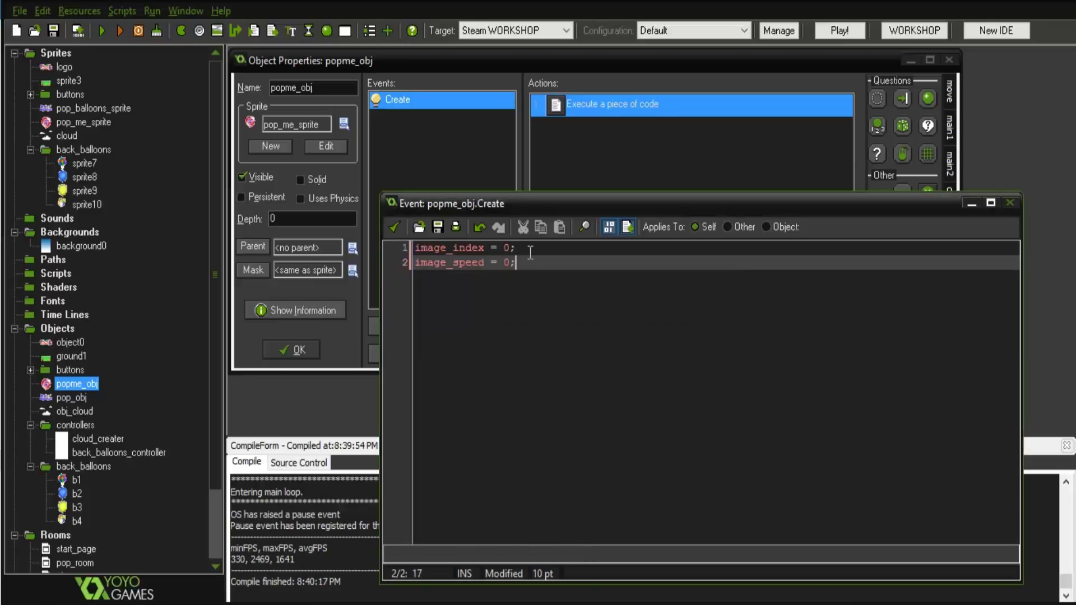
click(531, 250)
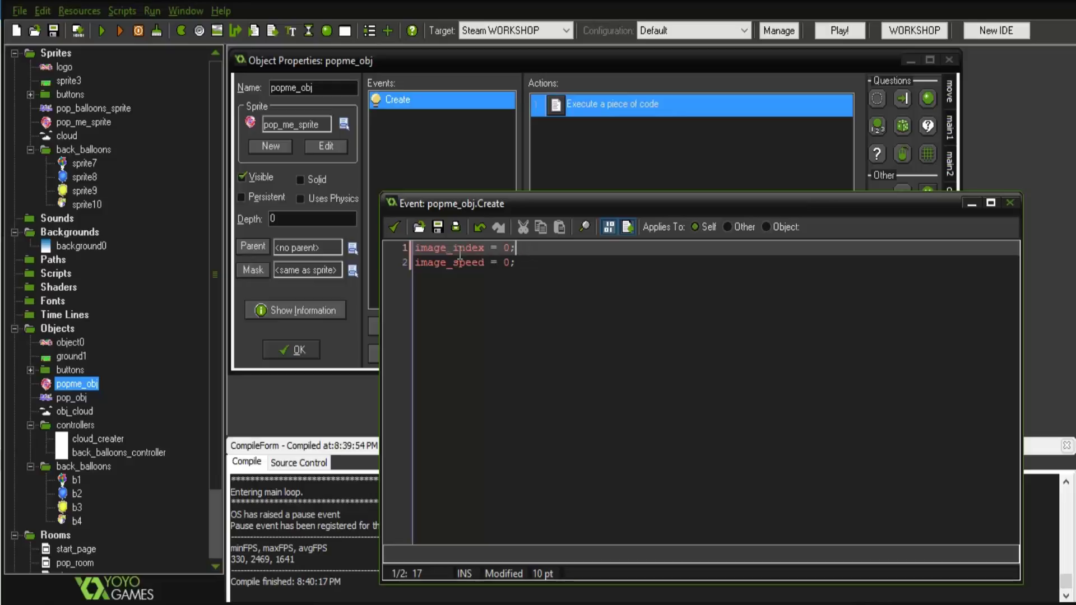
click(398, 228)
click(311, 349)
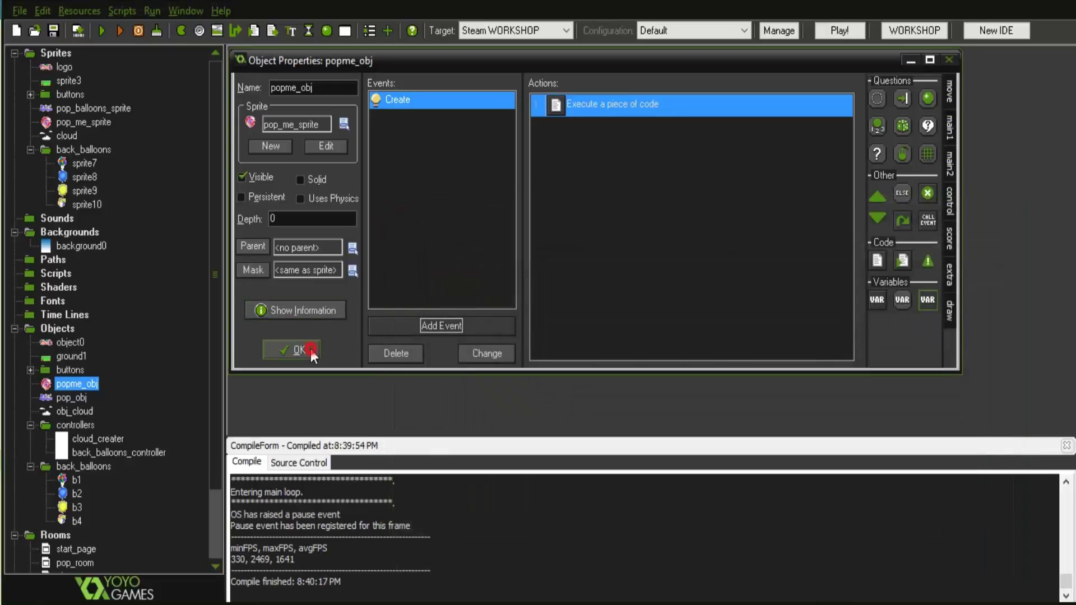
Test-run the game, start it to check the Pop me balloon's animation, and exit the run.
click(104, 34)
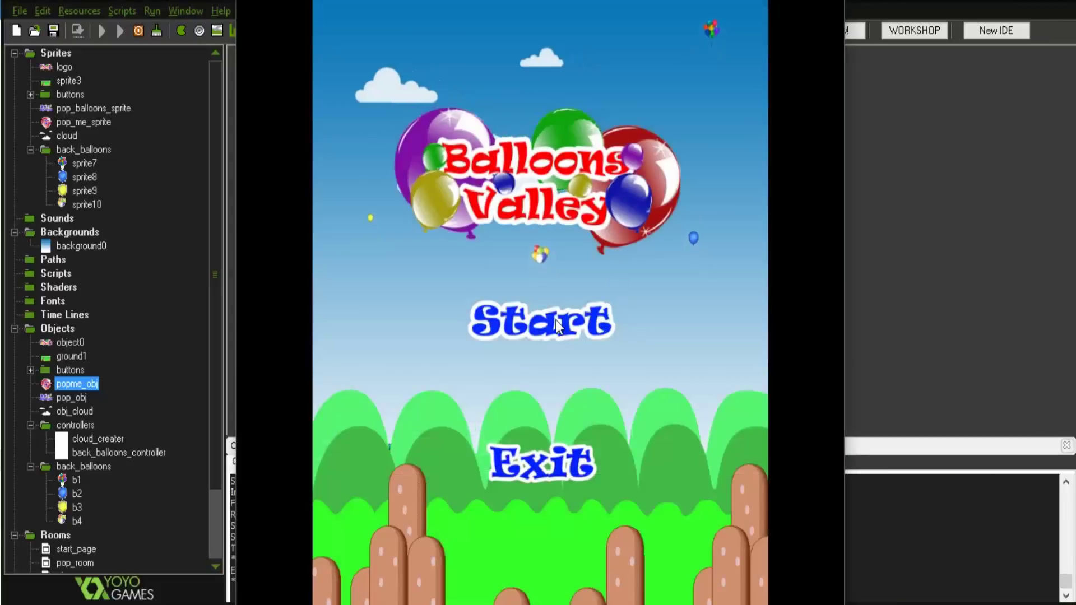
click(557, 323)
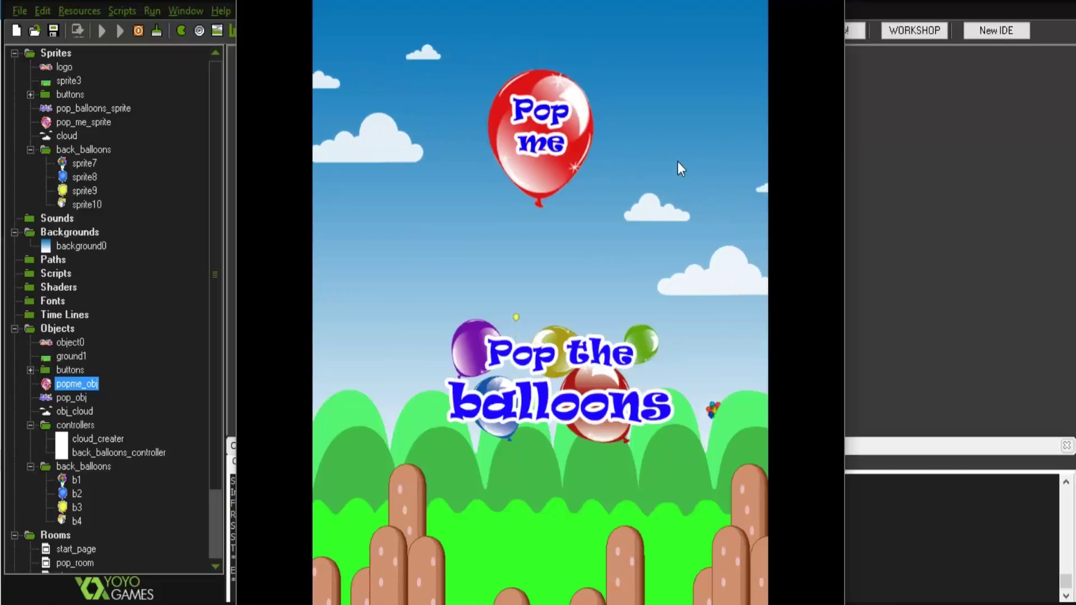
key(Escape)
Open popme_obj and add a Step event containing an Execute Code action.
double_click(89, 383)
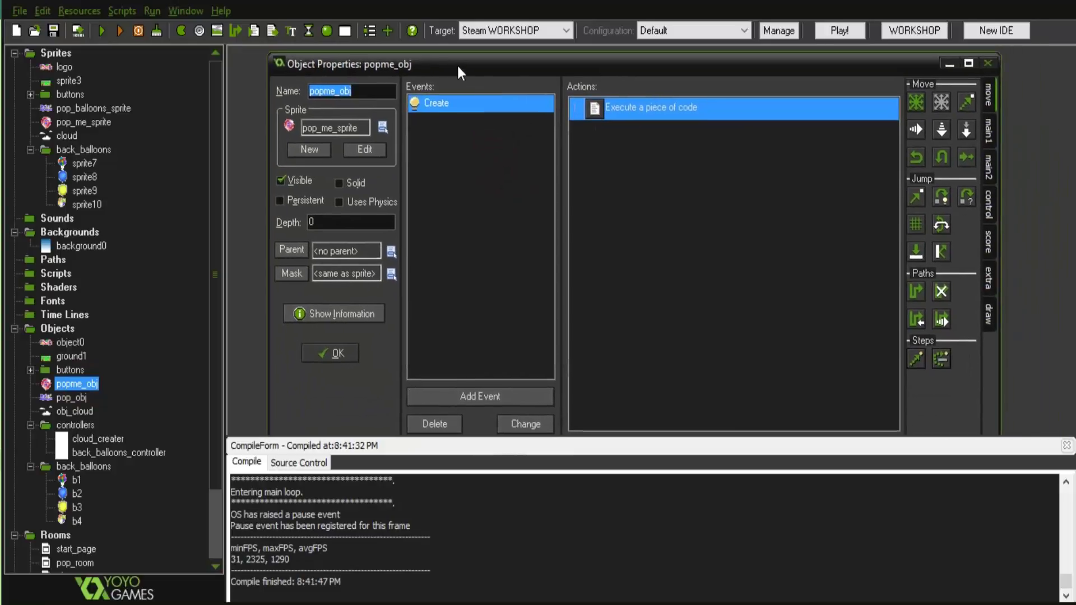
click(1067, 445)
click(498, 399)
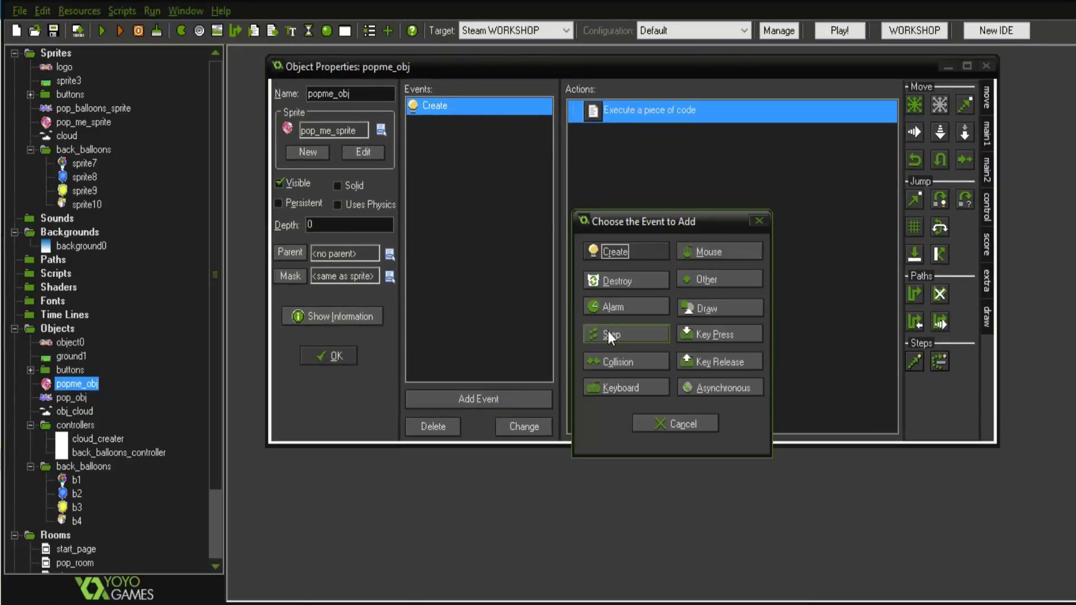
click(609, 334)
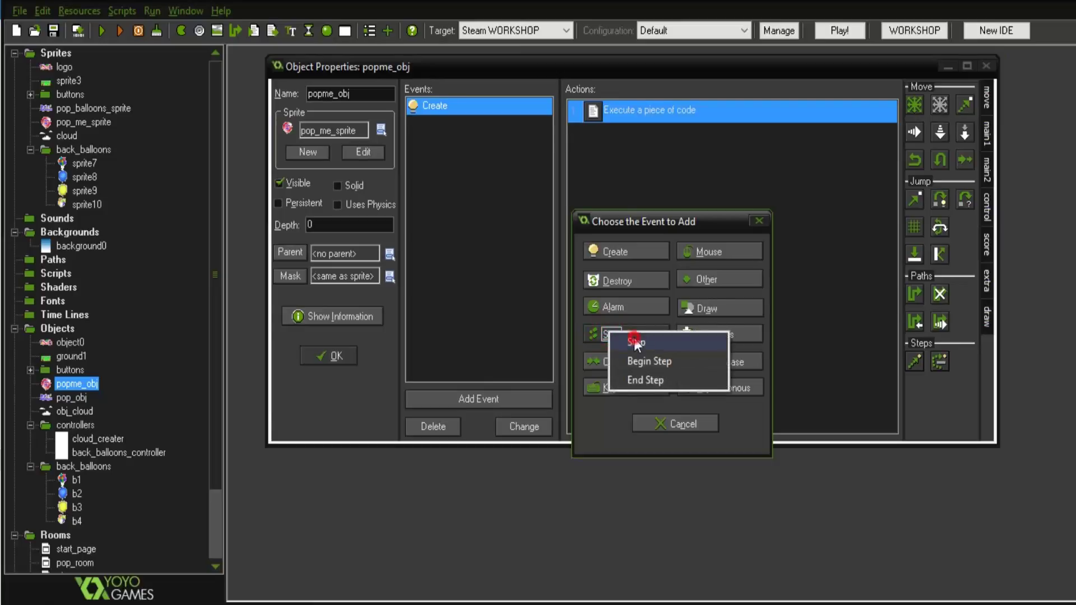
click(634, 340)
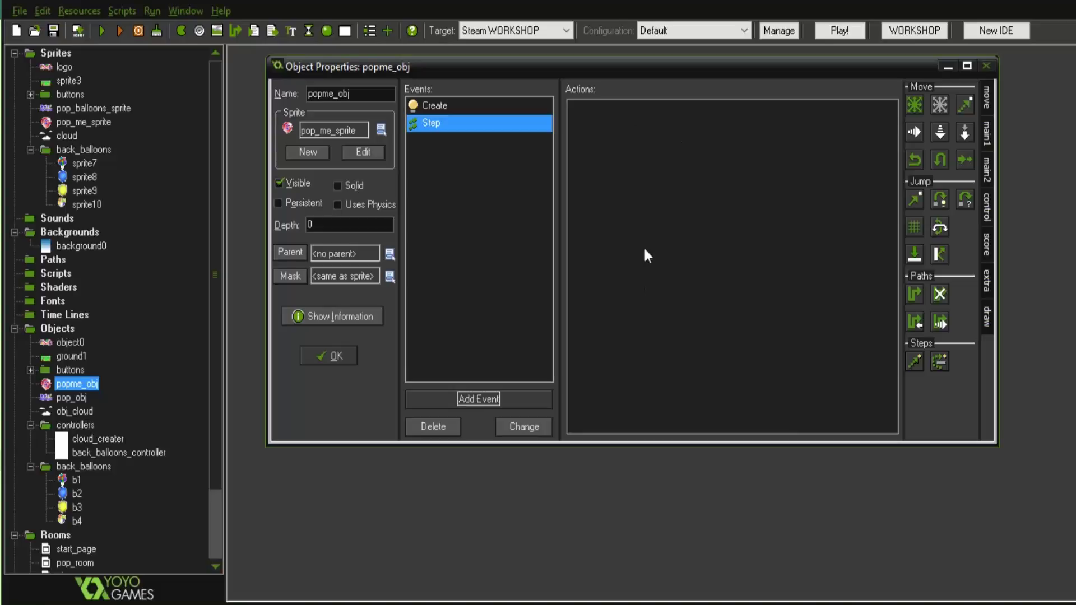
click(989, 210)
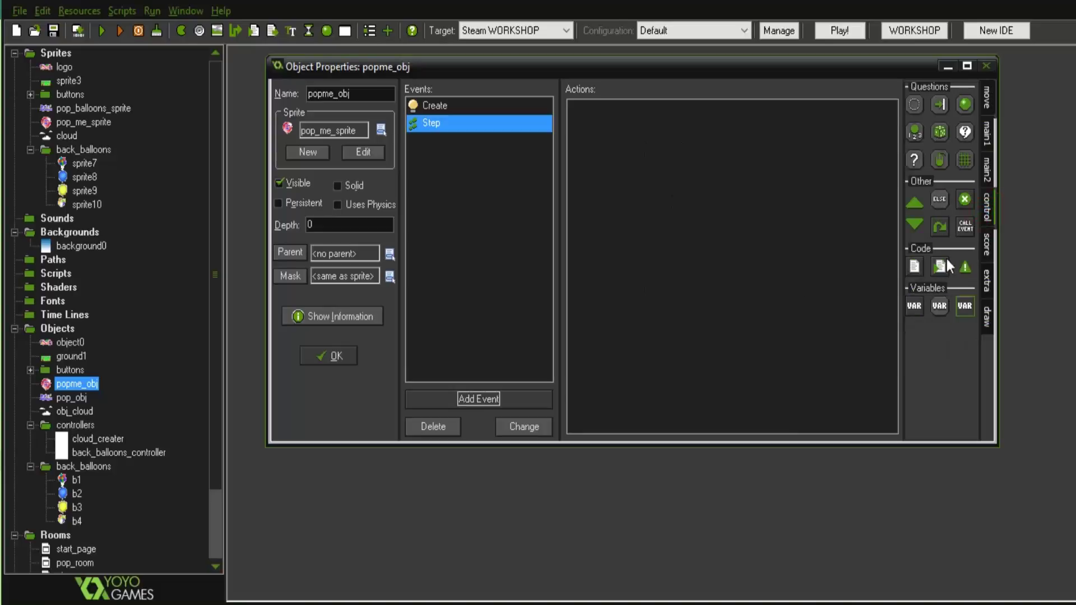
drag(918, 267, 678, 280)
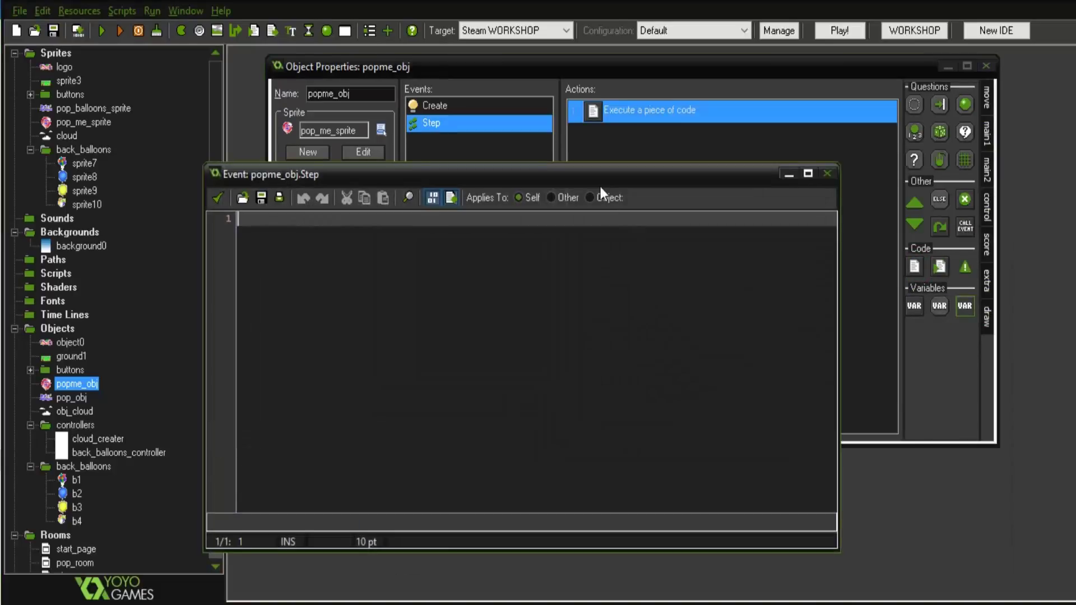
drag(666, 209, 747, 244)
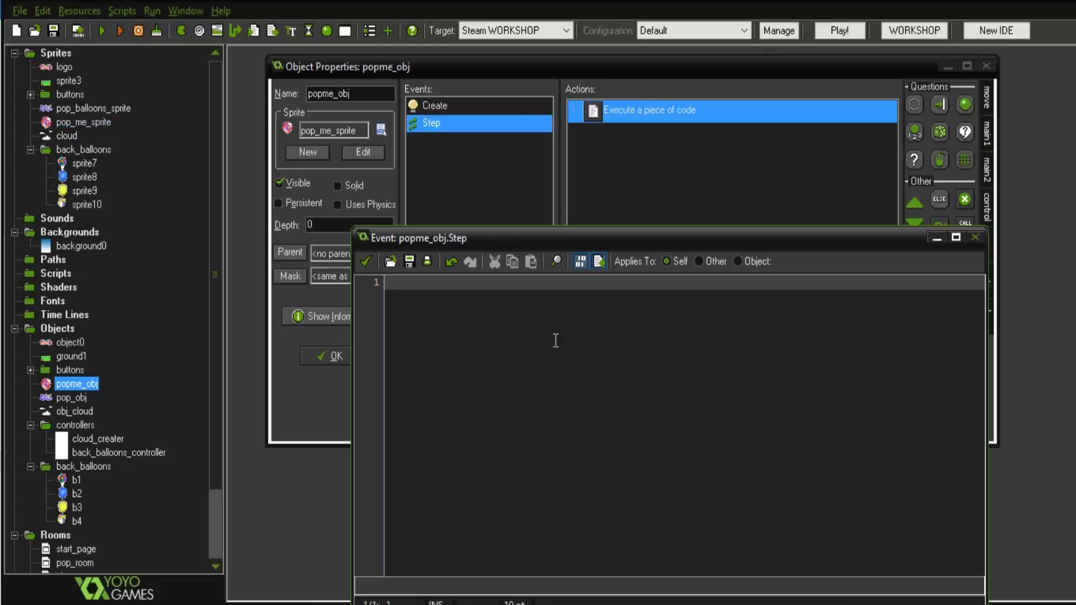
Write an "if(image_index == 6) { }" block in popme_obj's Step code, leaving an empty line between the braces.
click(552, 282)
text(if()
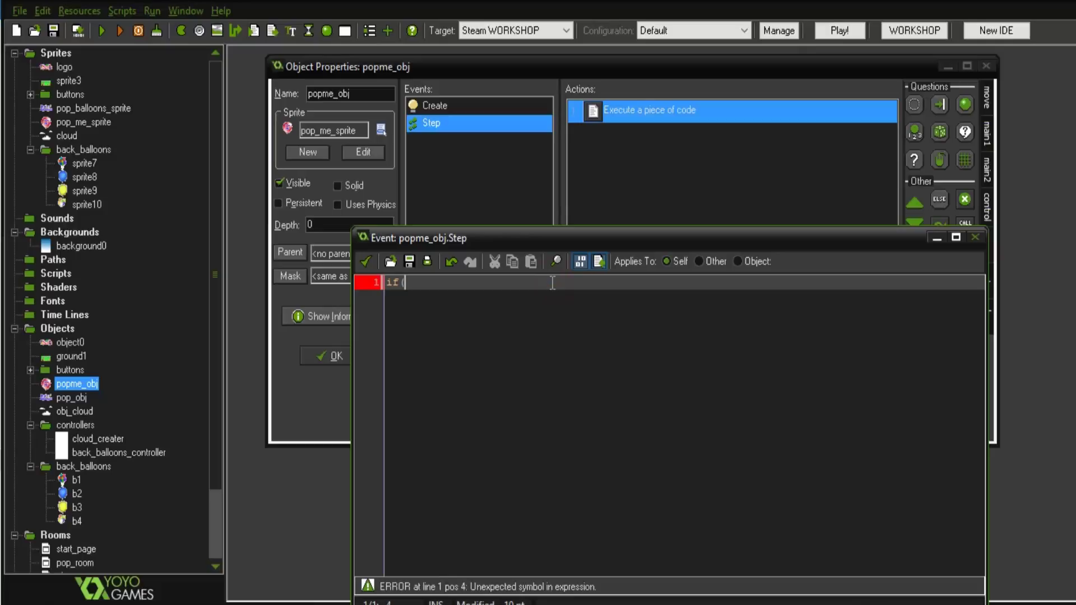
text(image_index == 0)
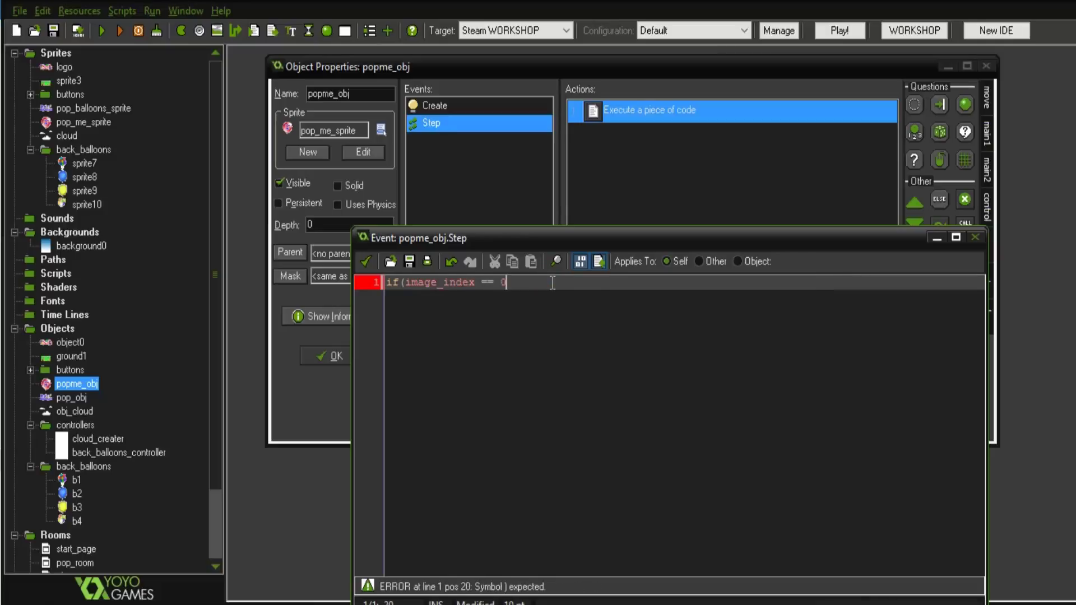
key(BackSpace)
text(6) {)
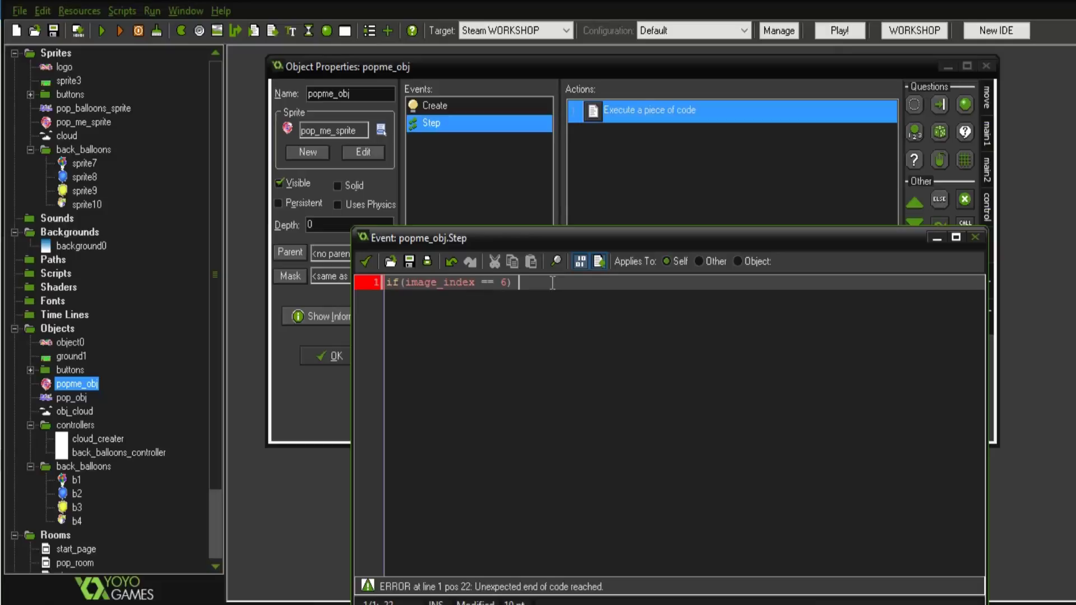
key(Return)
key(Return)
text(})
key(Up)
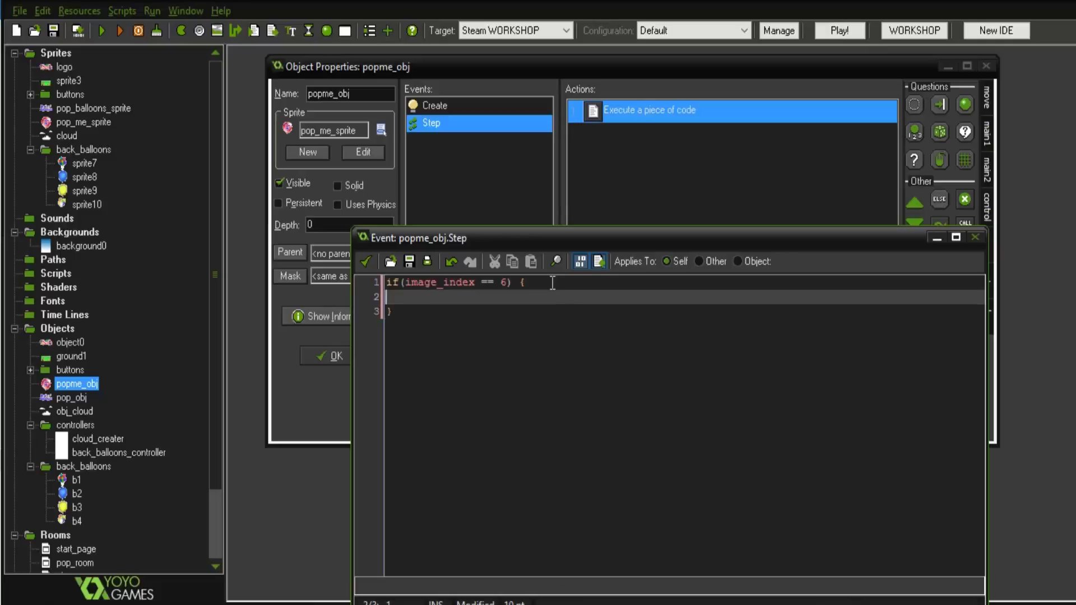
Insert the indented line "room_goto(play);" inside the if block of the Step code.
key(Tab)
text(room )
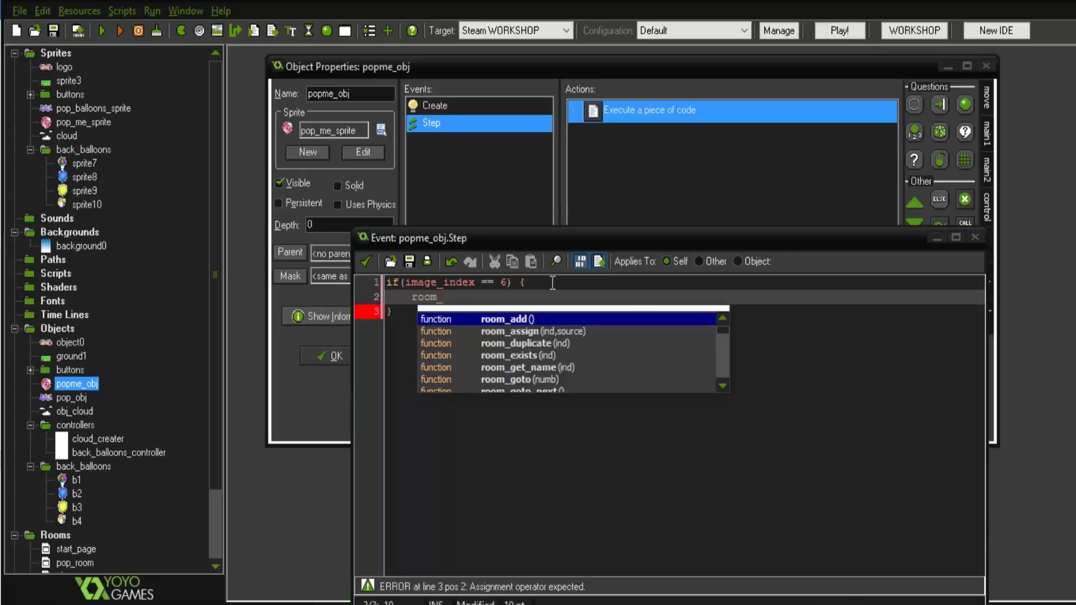
text(goto()
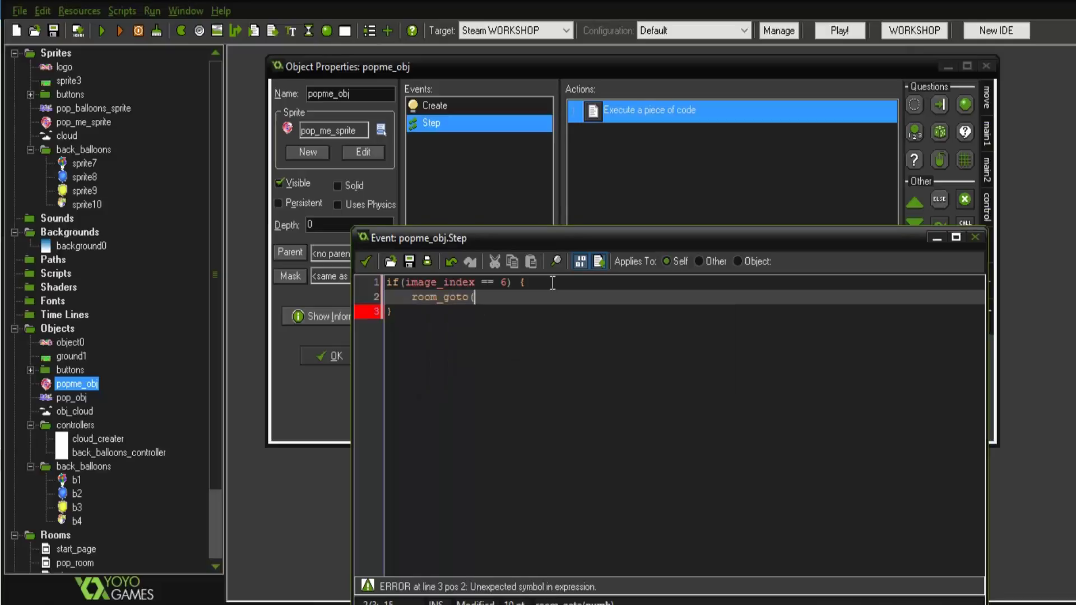
text(play);)
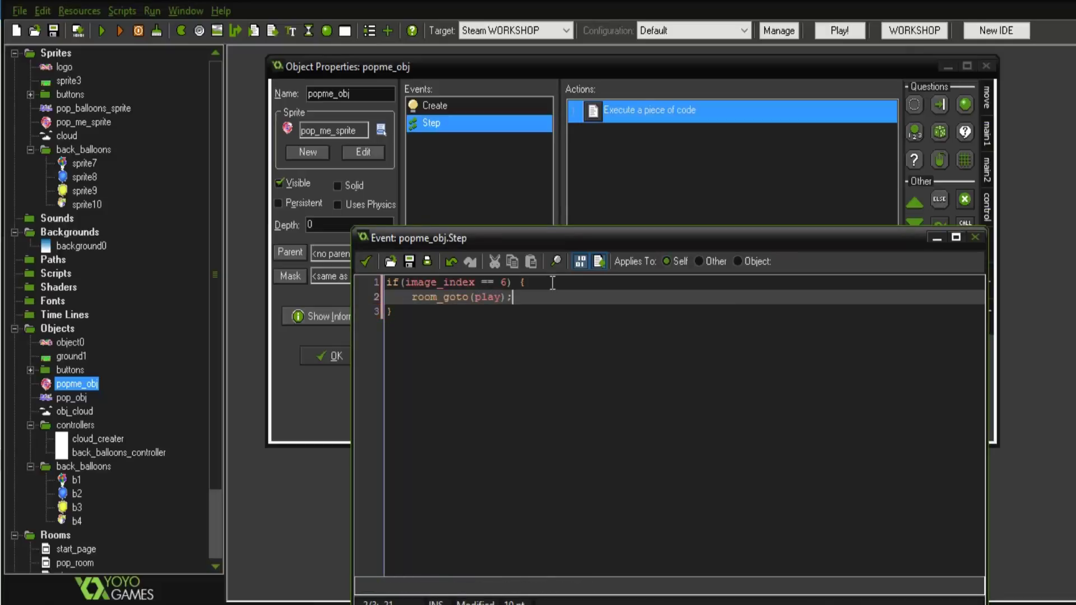
key(ctrl+s)
Open the play room and check its name, width and height in its settings, and close the room.
scroll(134, 460, down, 2)
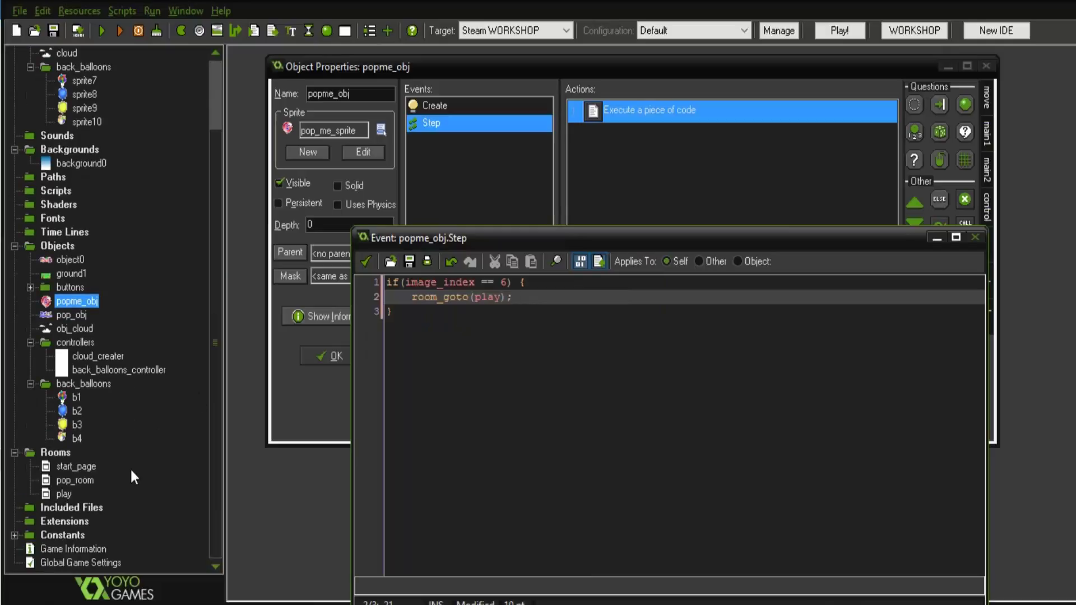
double_click(64, 495)
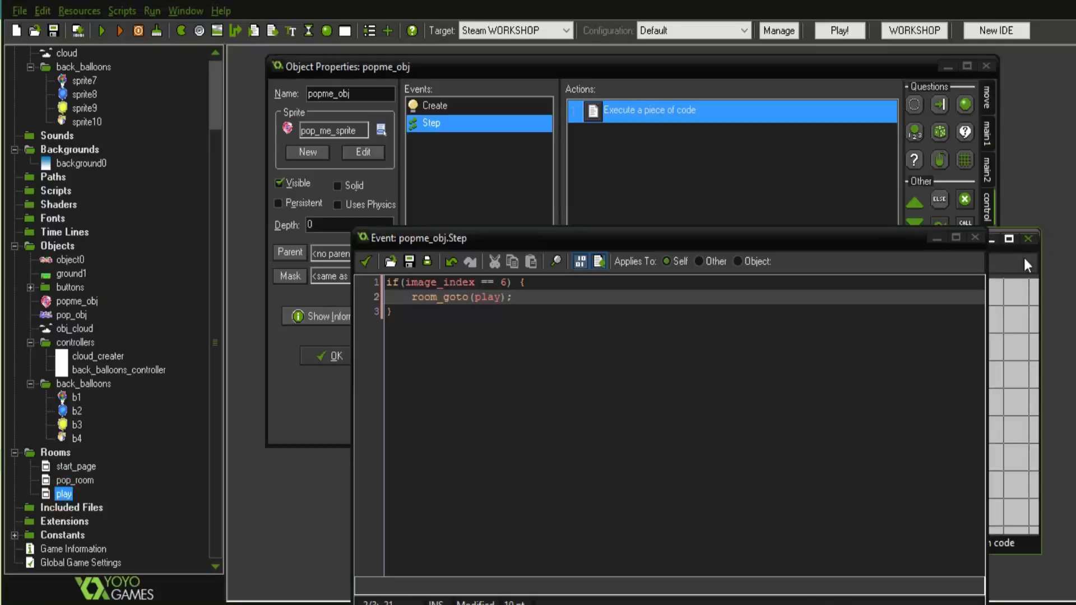
drag(887, 241, 832, 322)
drag(840, 239, 667, 47)
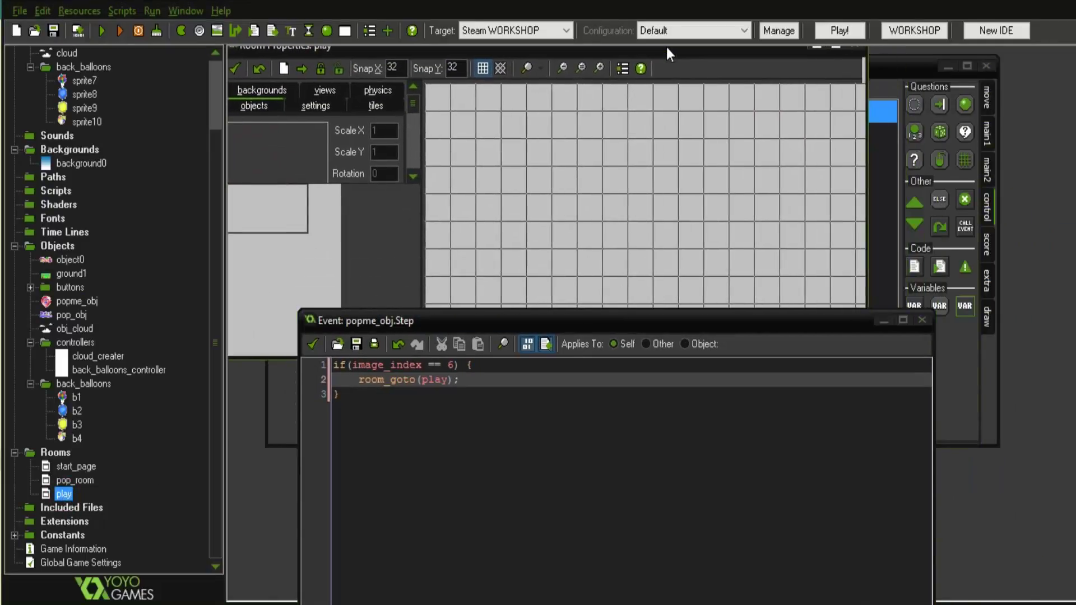
click(312, 108)
click(413, 177)
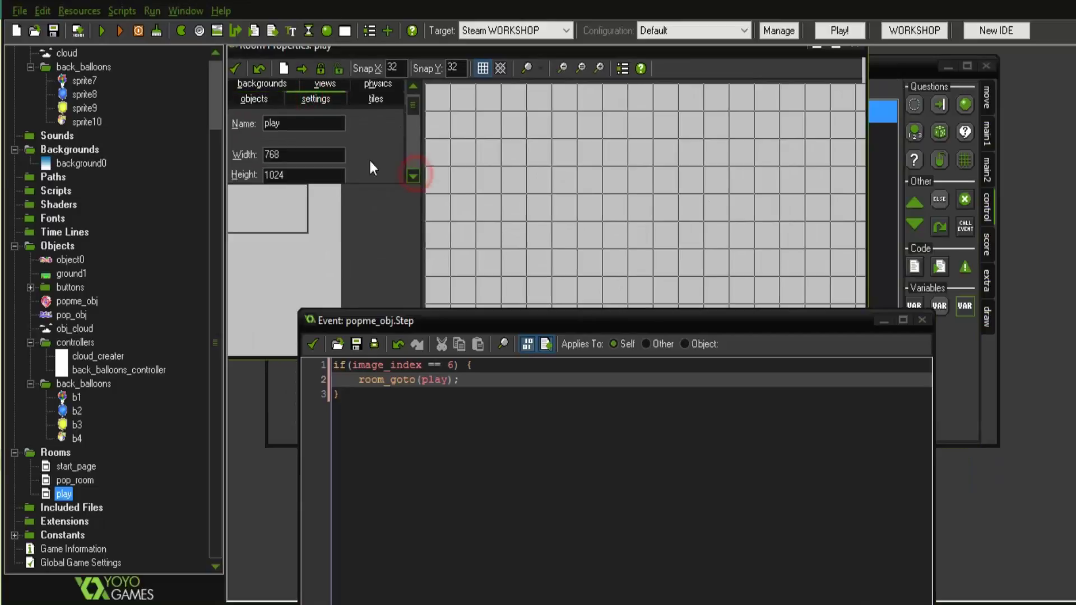
drag(289, 123, 259, 121)
drag(294, 174, 267, 171)
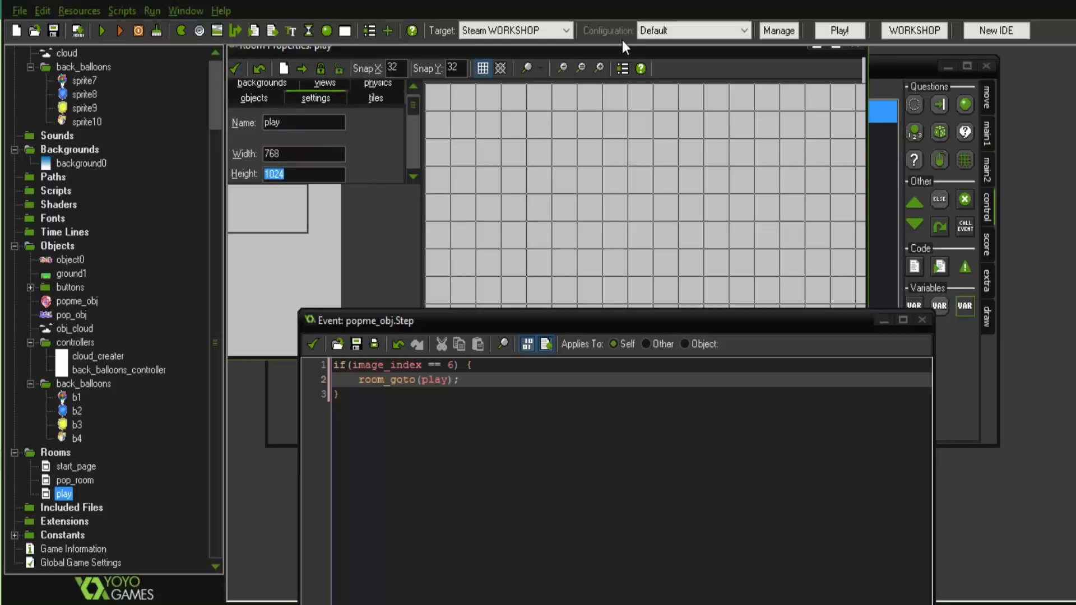
drag(634, 52, 642, 92)
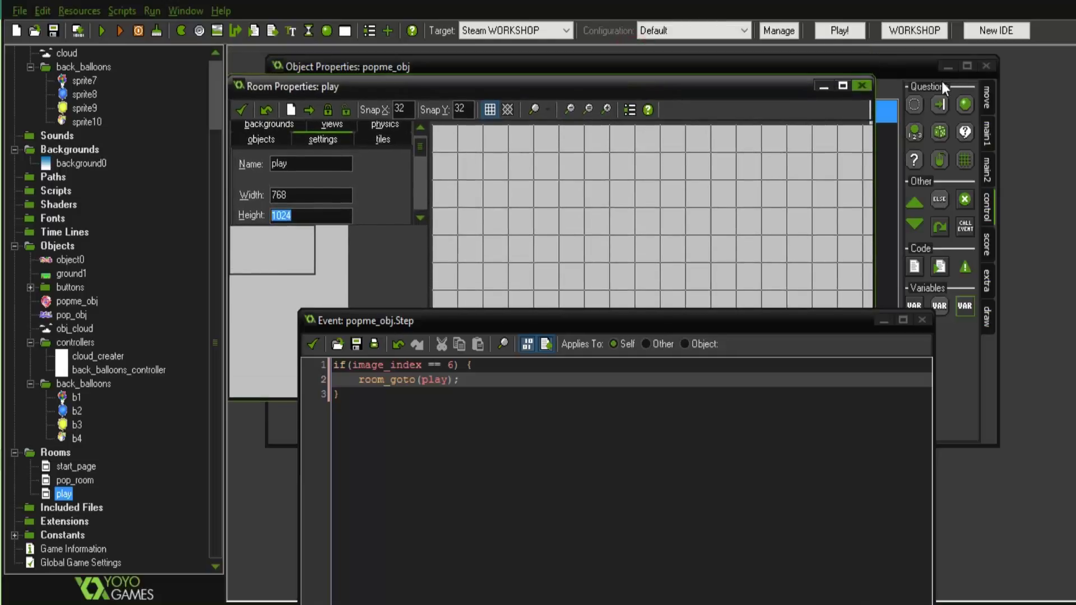
click(868, 84)
Recheck the image_index condition in popme_obj's Step code and save the code.
drag(702, 317, 787, 178)
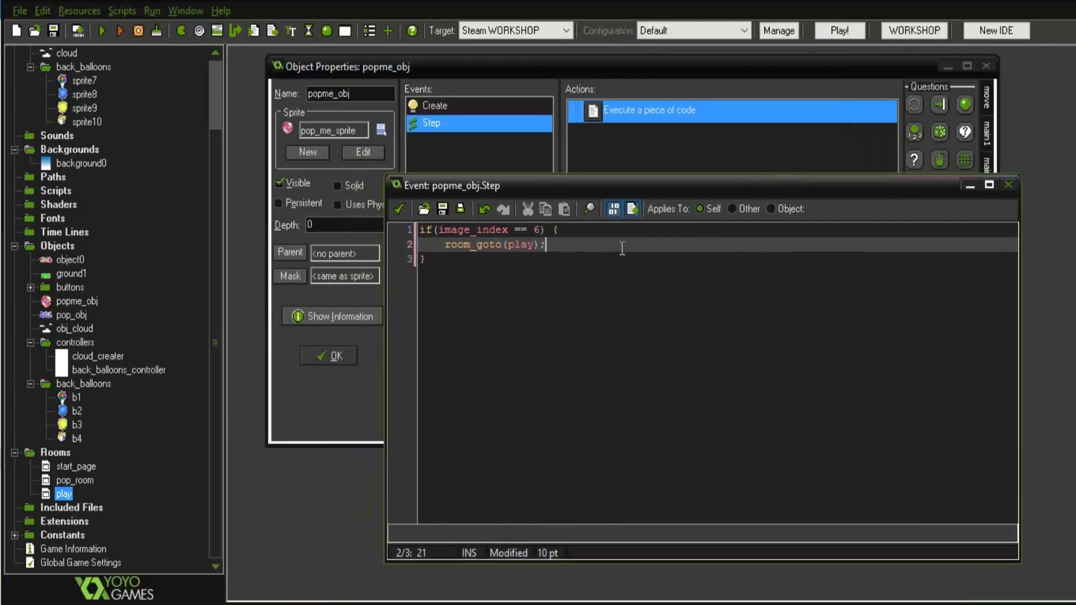
click(534, 230)
key(Right)
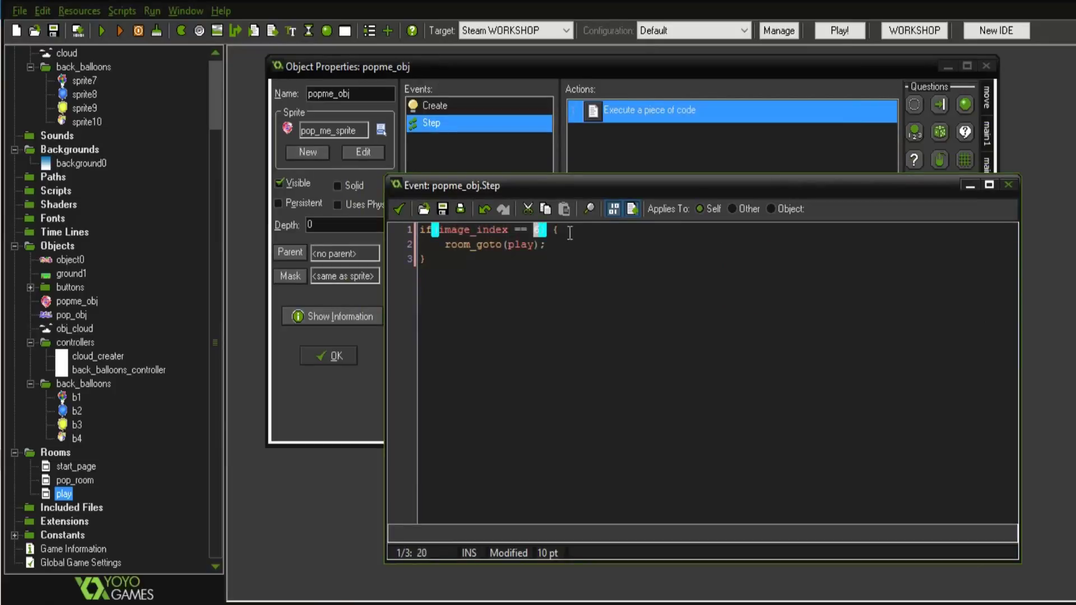
click(399, 208)
Open popme_obj's Create code, review the image_speed line, and close the code.
click(440, 106)
double_click(644, 116)
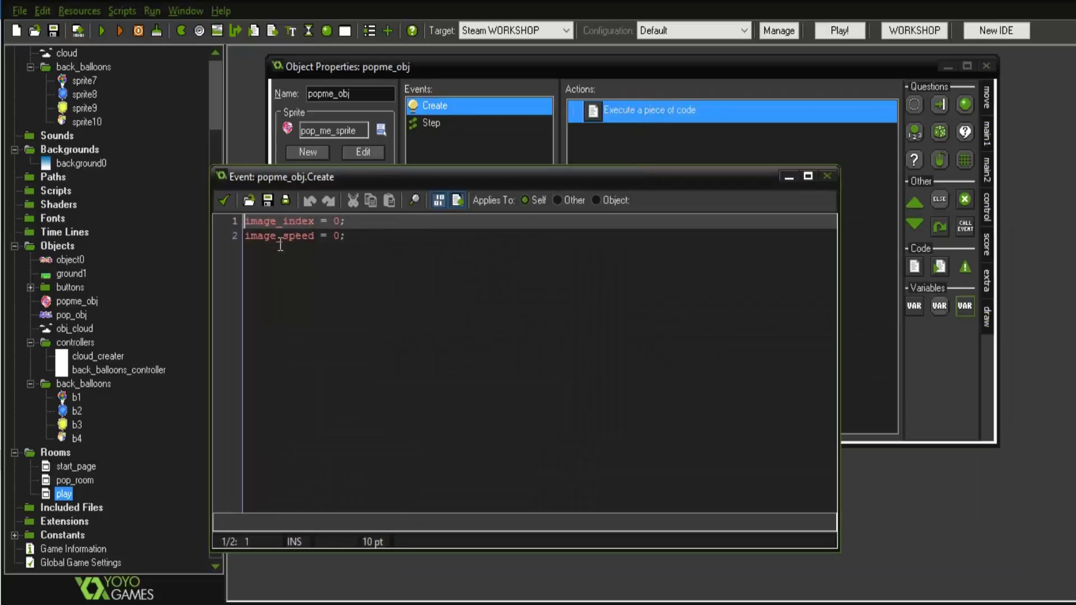
double_click(337, 236)
click(346, 236)
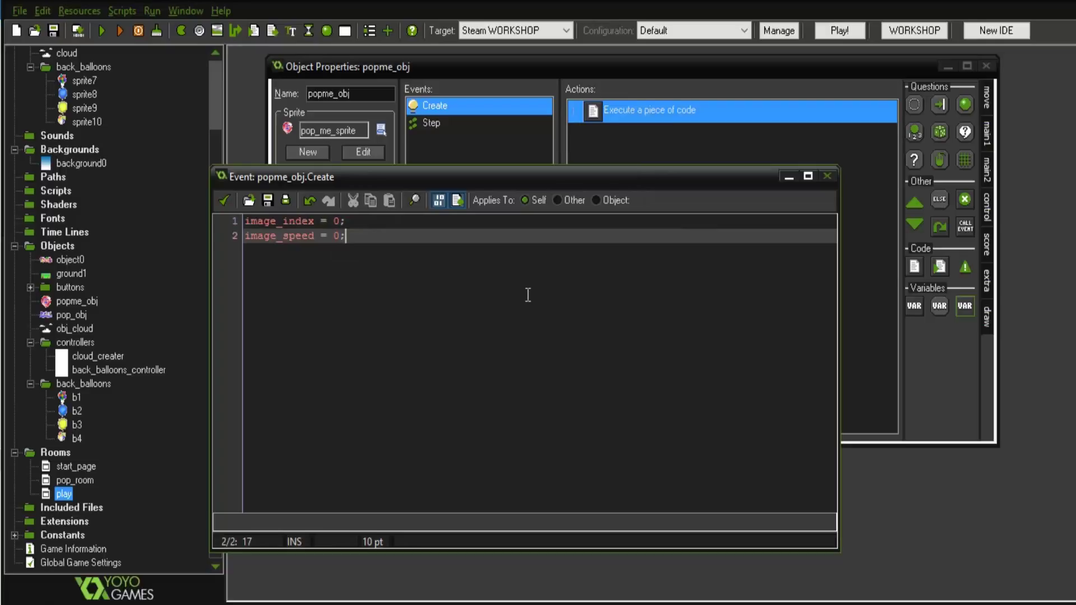
click(229, 203)
Add a Left Released mouse event to popme_obj.
click(512, 405)
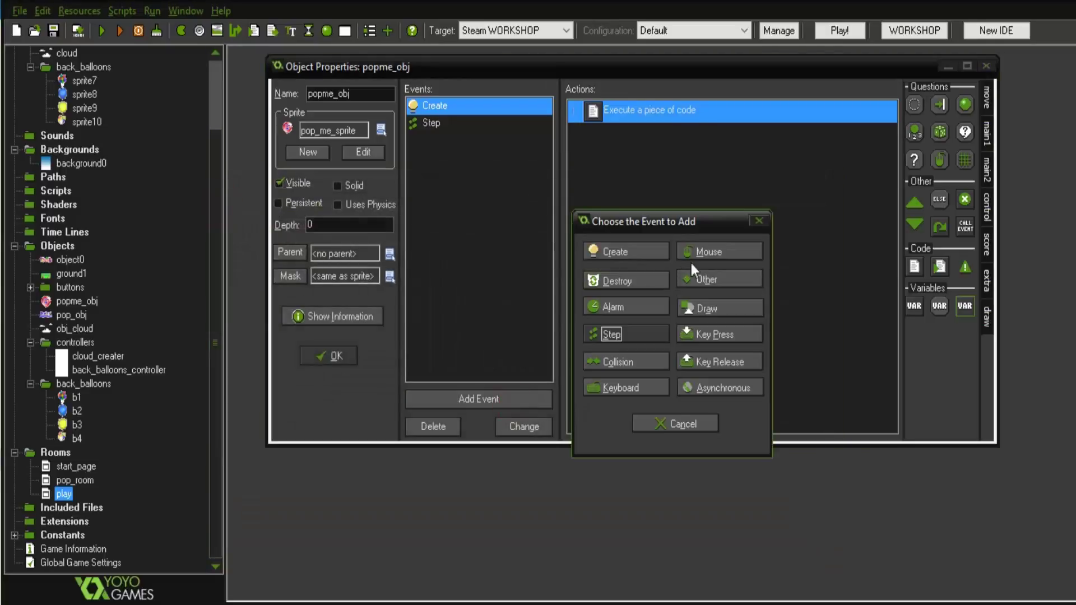
click(718, 253)
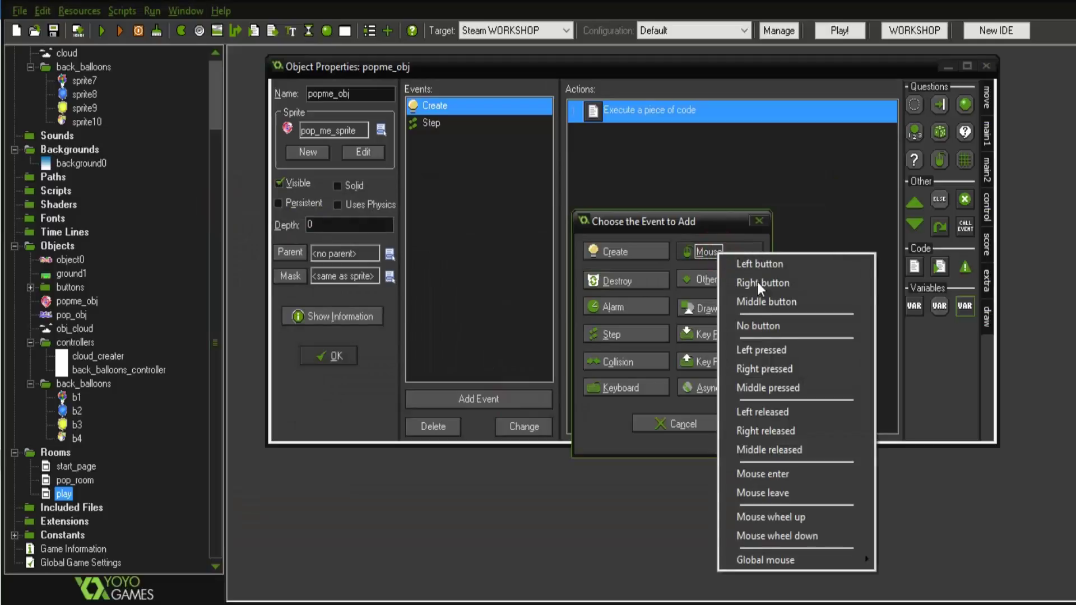
click(770, 412)
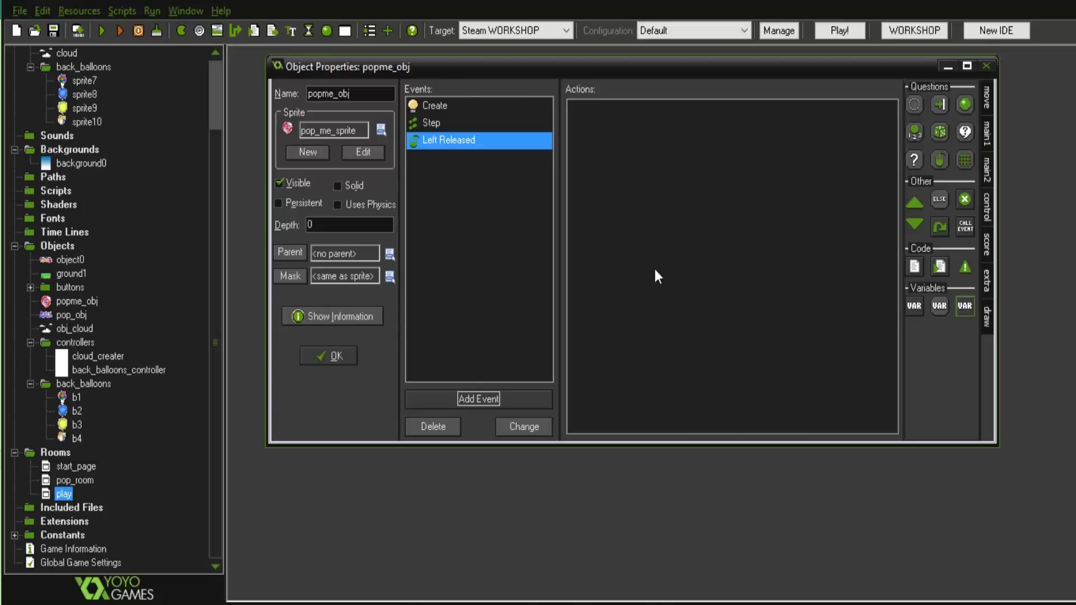
Reopen popme_obj's Step code, review which image_index value triggers the room change, and close the code.
click(437, 122)
click(627, 115)
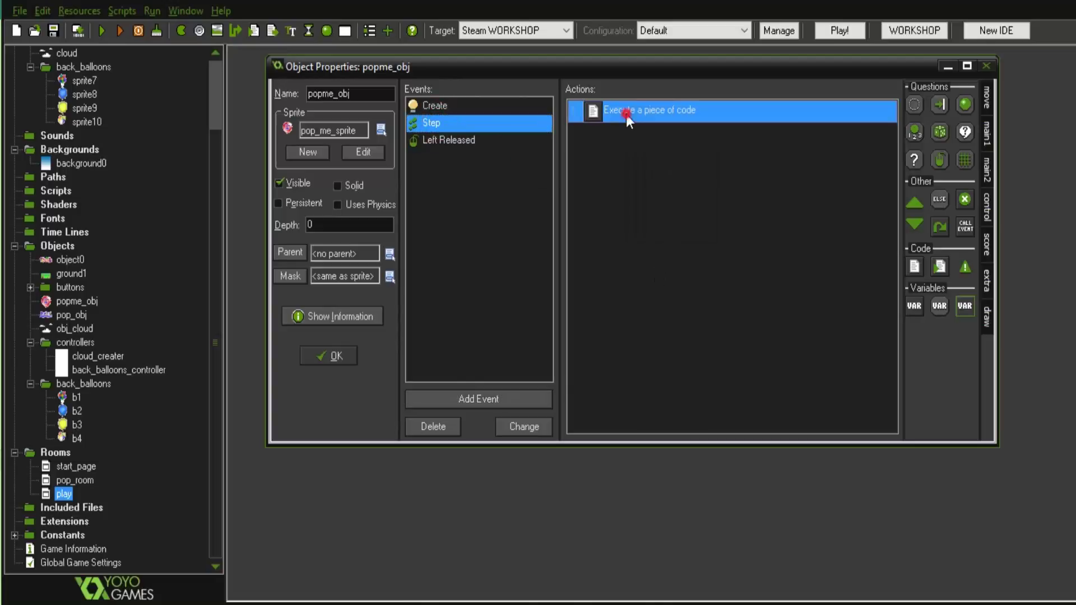
double_click(627, 115)
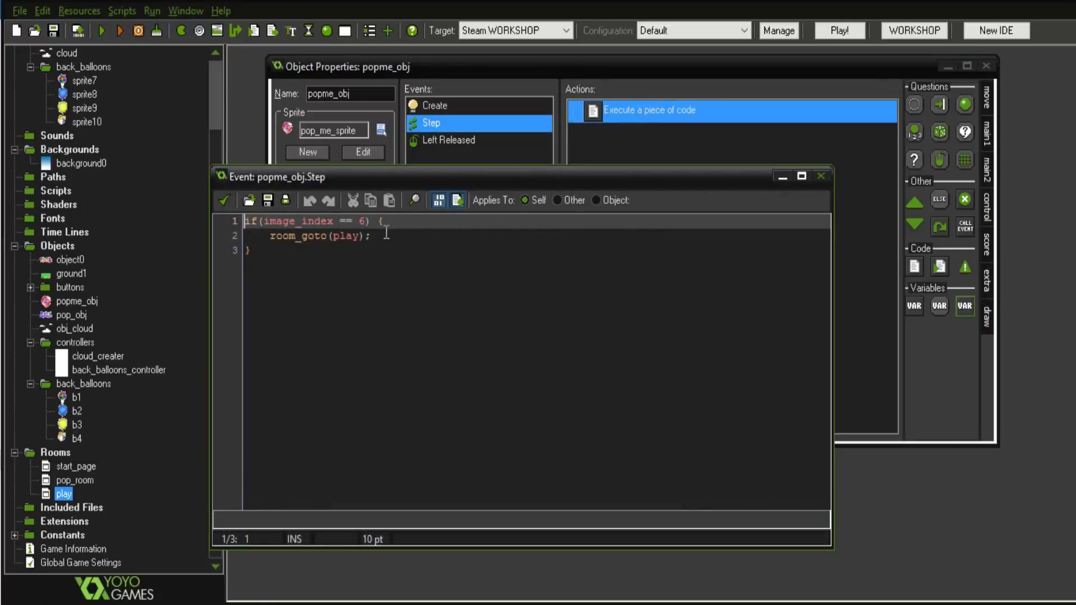
double_click(364, 223)
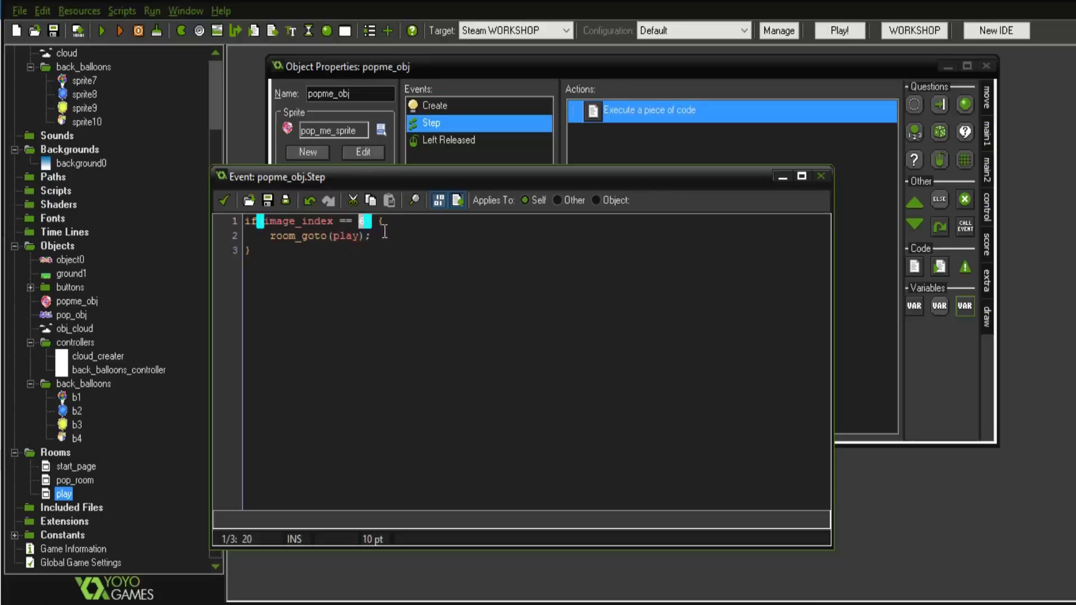
click(384, 233)
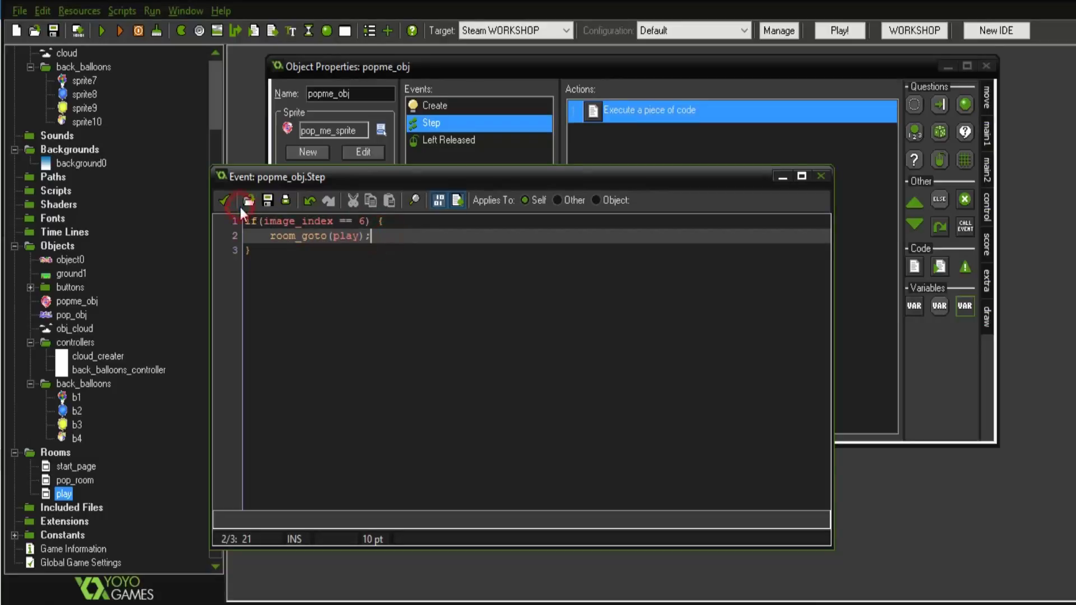
click(223, 203)
Add an Execute Code action to popme_obj's Left Released event.
click(469, 128)
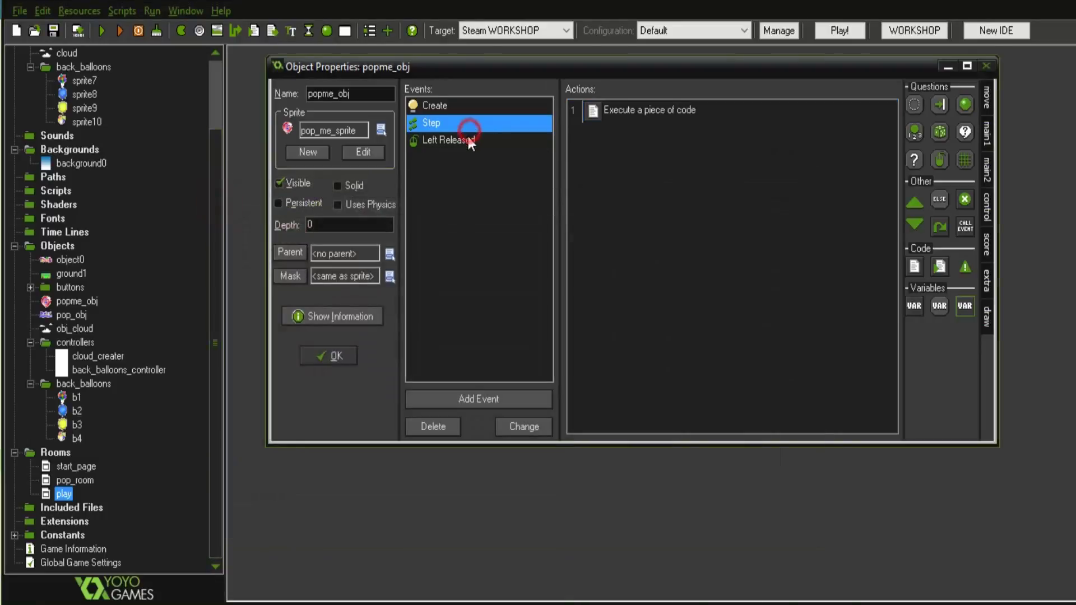
click(467, 140)
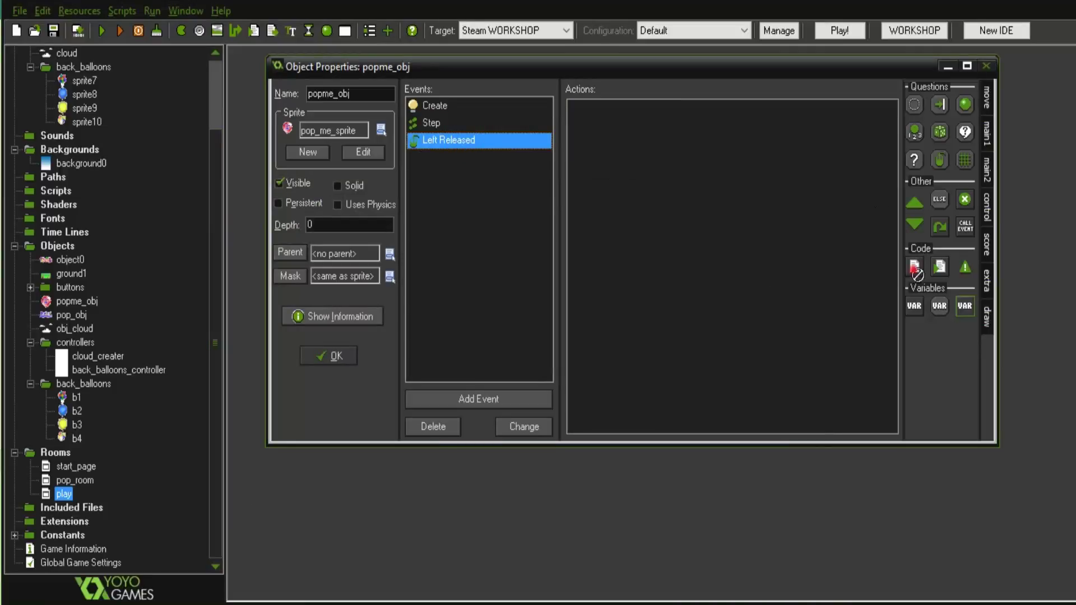
drag(915, 268, 739, 266)
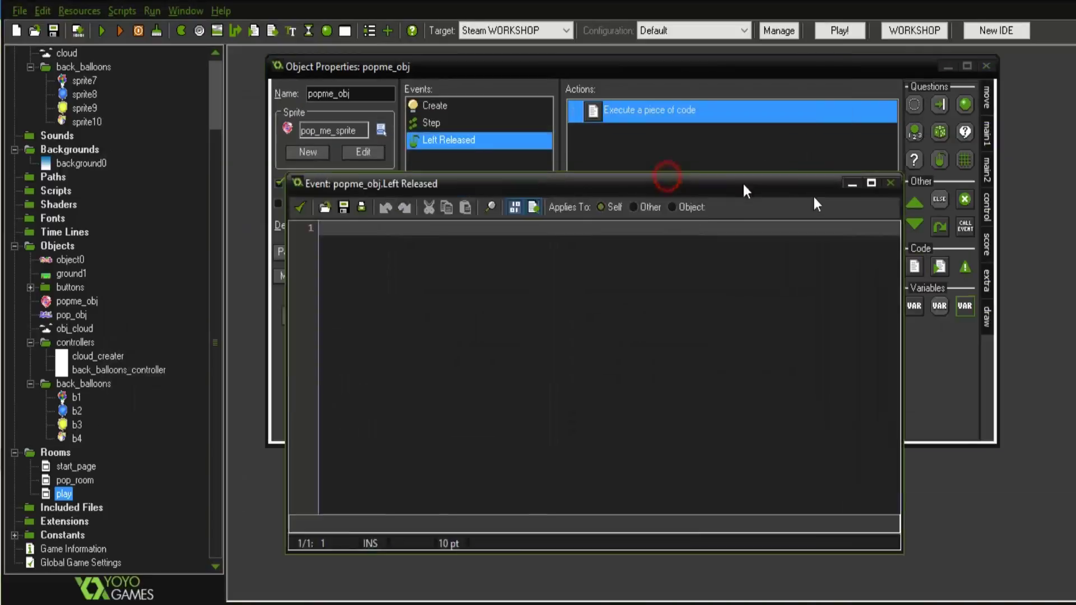
drag(744, 185, 818, 197)
Write image_speed = 0.5; in the Left Released code, then confirm the code and popme_obj and save the project.
click(657, 243)
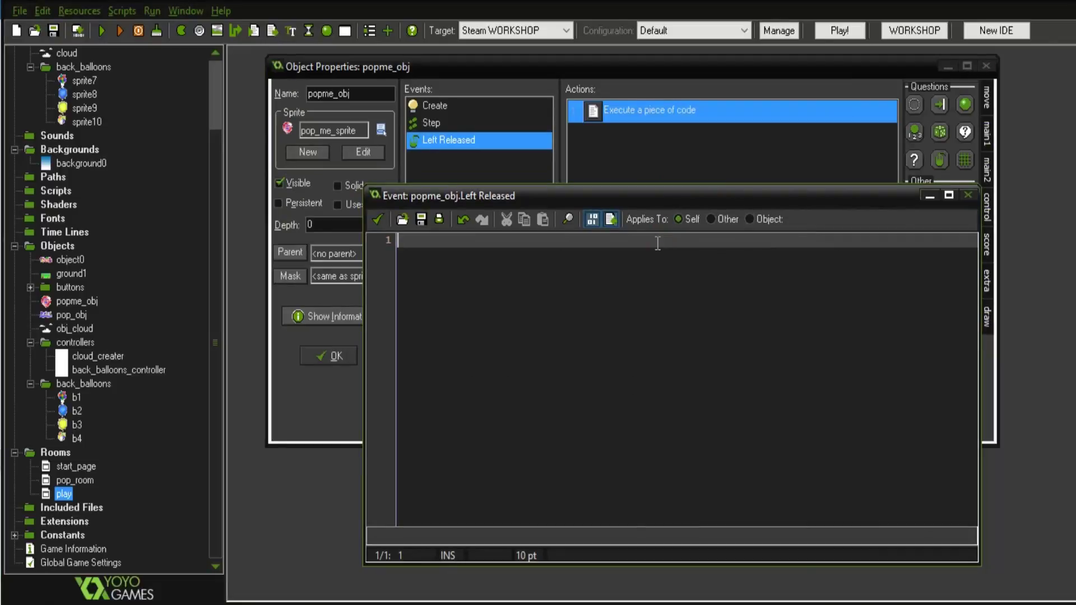
text(image)
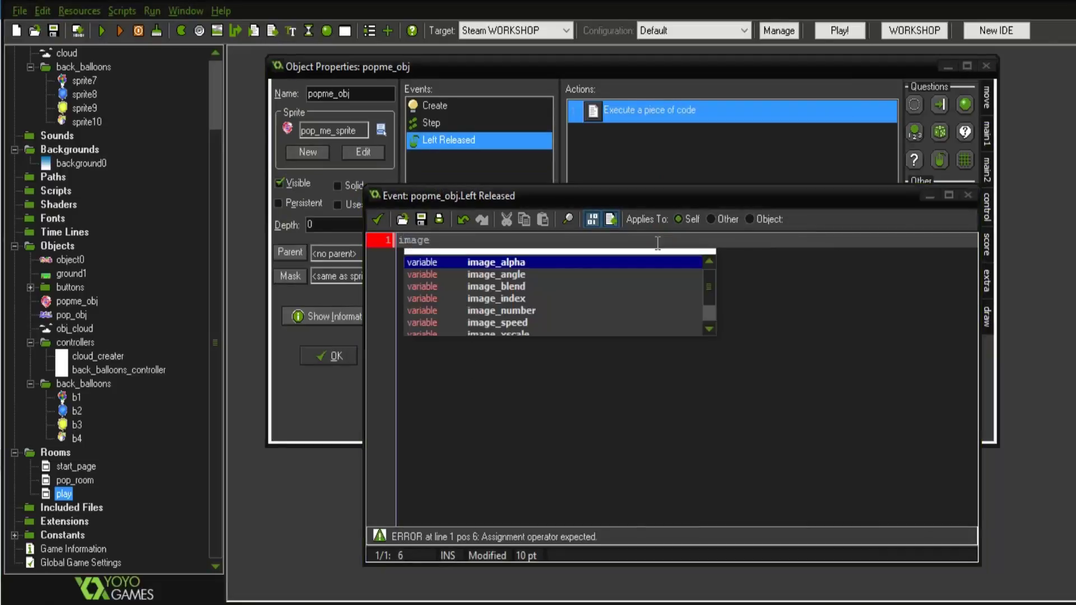
text(_speed = 0.5;)
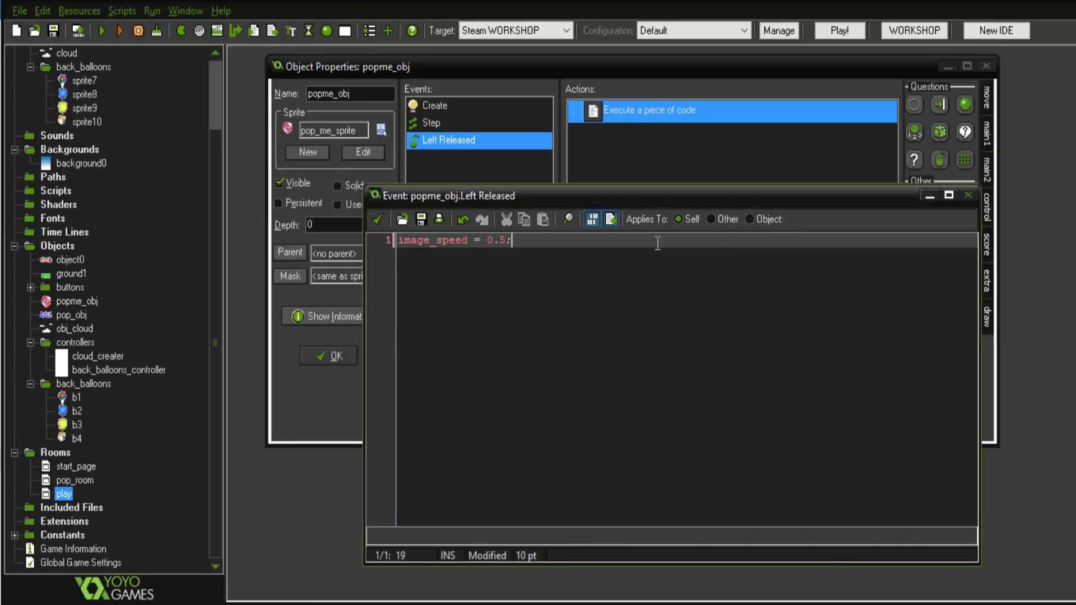
key(ctrl+s)
click(378, 219)
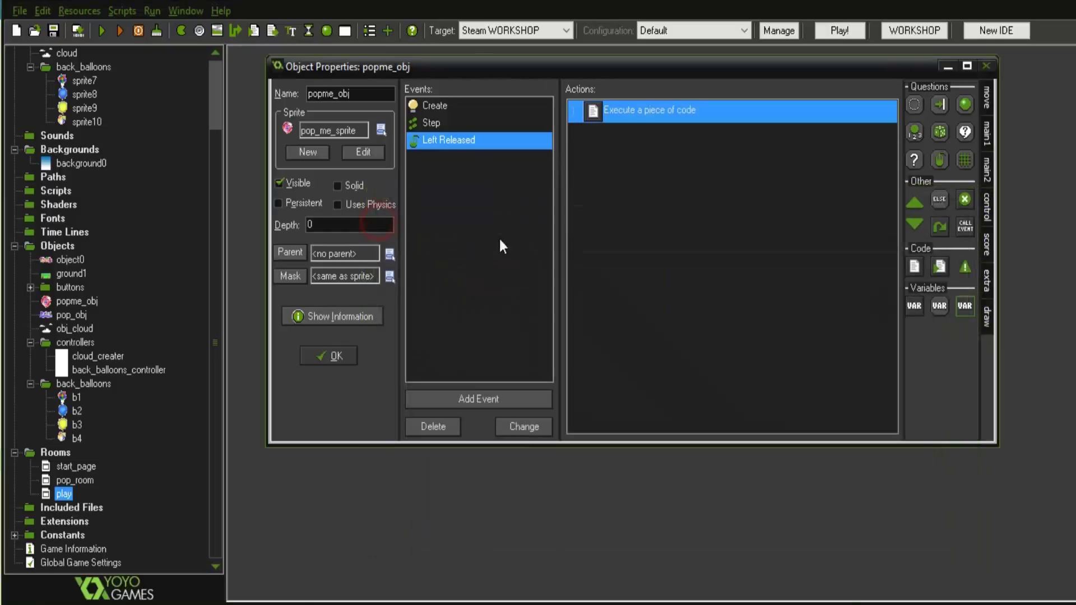
click(334, 358)
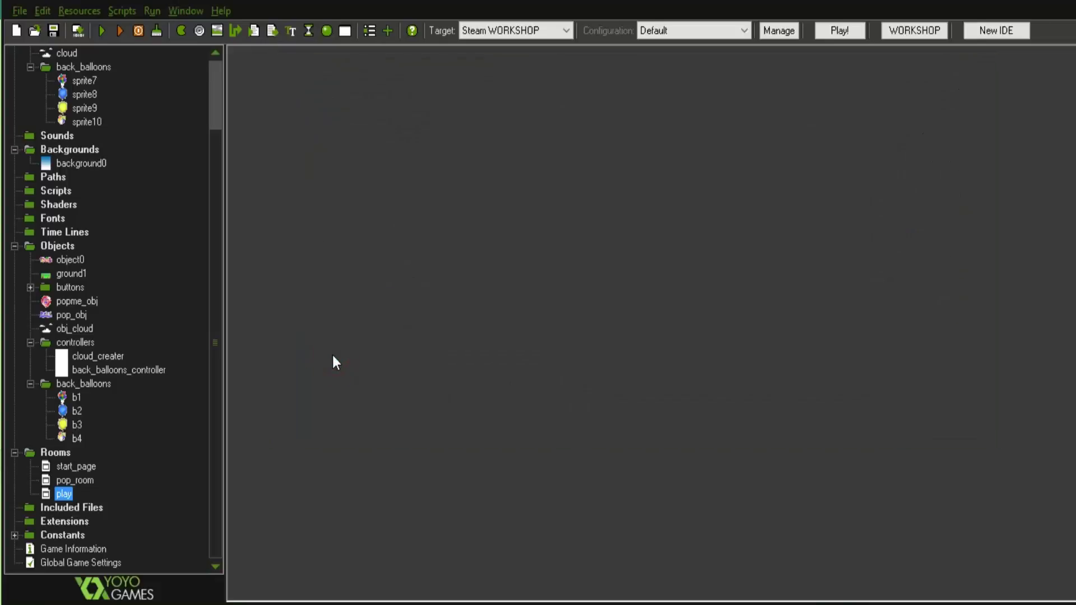
key(ctrl+s)
Run the game, start it, pop the Pop me balloon to test the room change, and close the game.
click(102, 34)
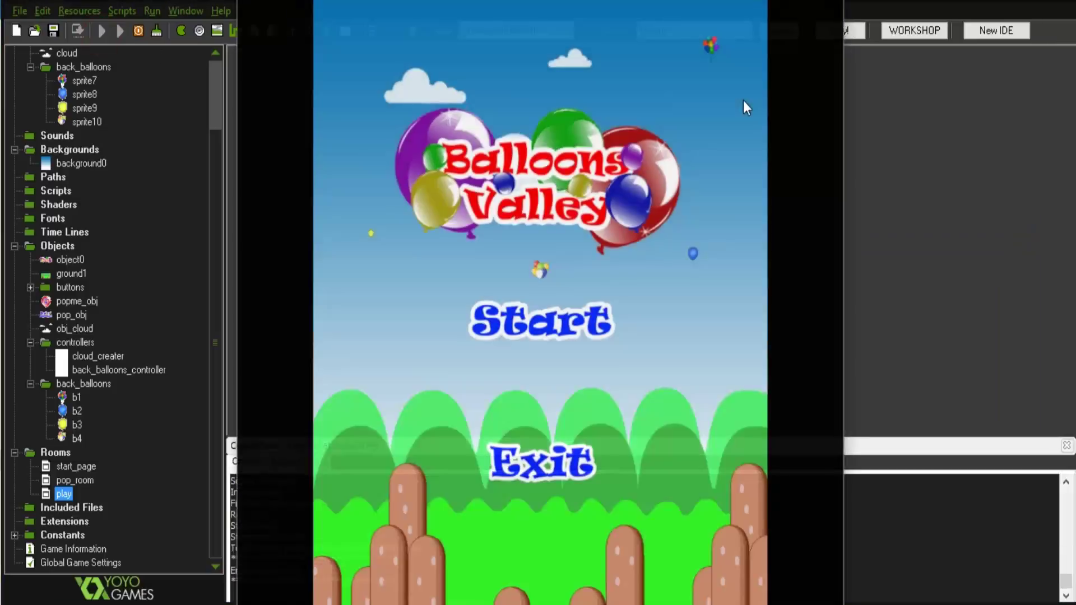
click(550, 324)
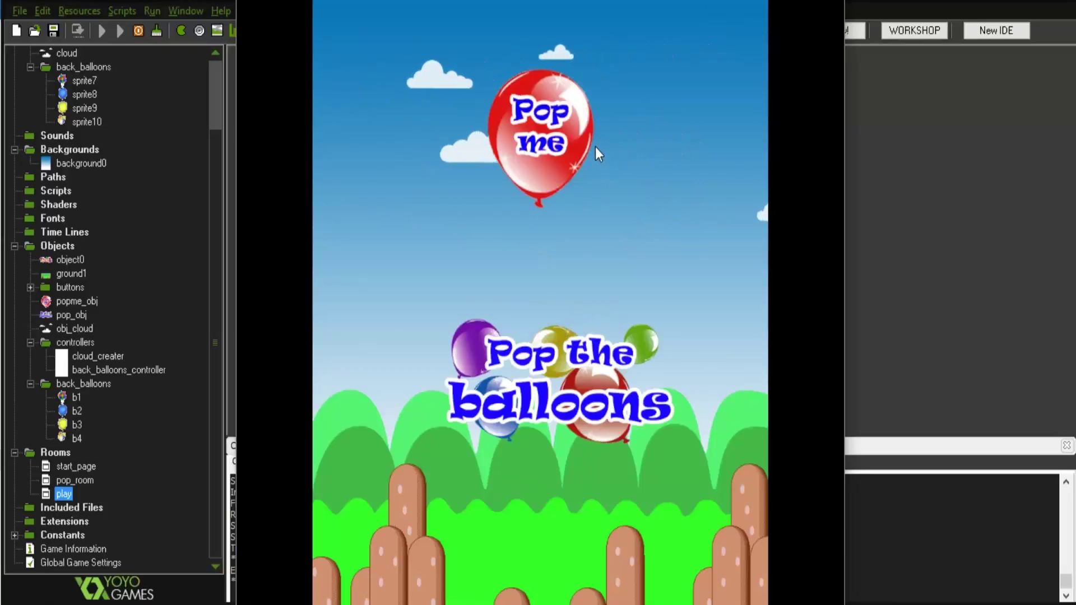
click(558, 159)
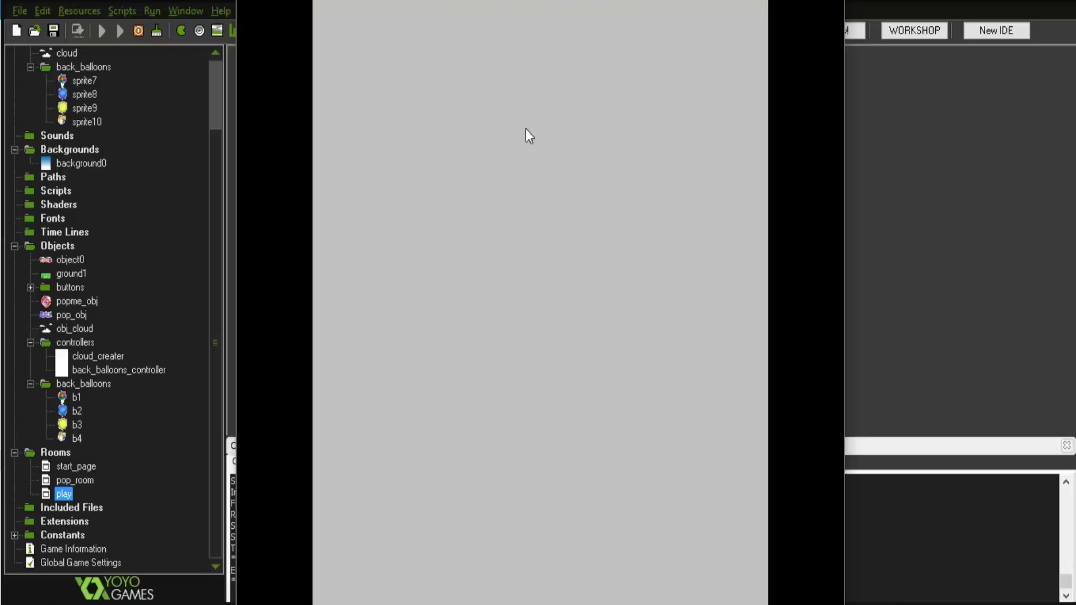
click(829, 2)
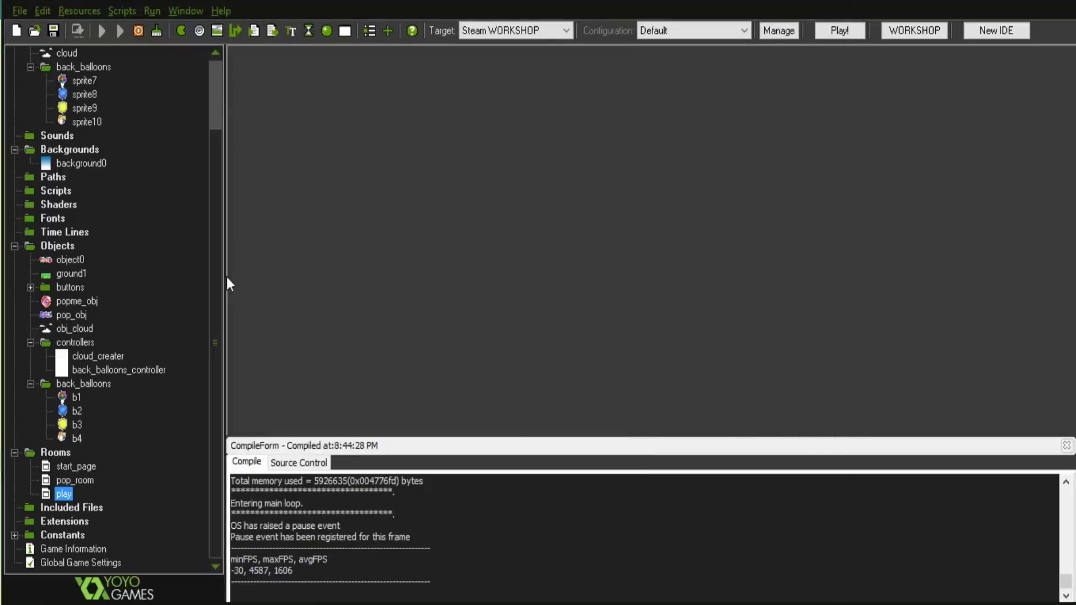
Create a sound resource and load the burst file into it from the balloons project's assets/sound folder.
drag(214, 232, 197, 81)
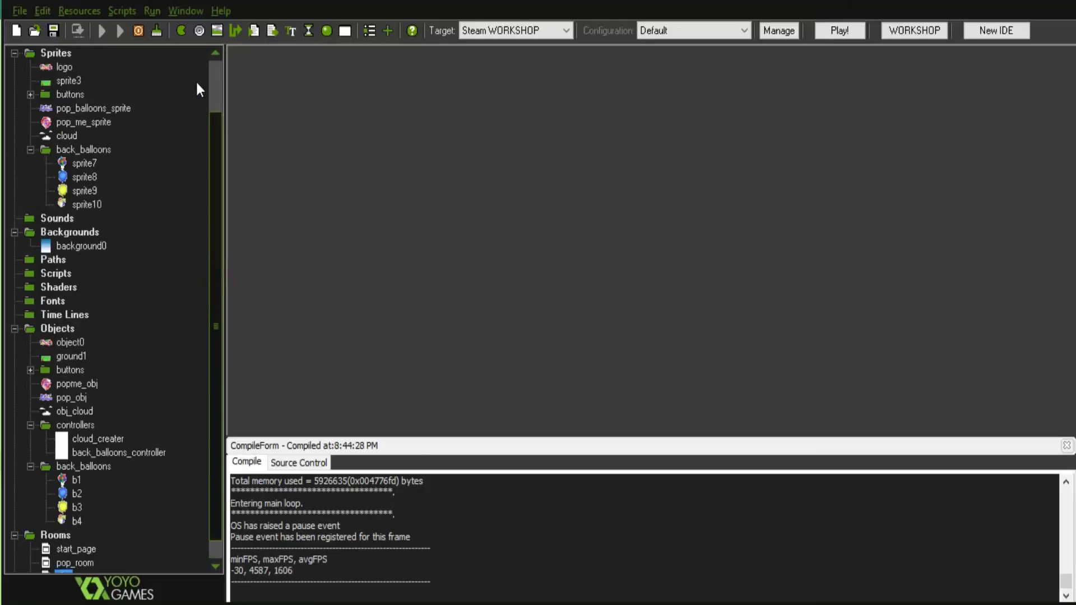
right_click(54, 218)
click(83, 229)
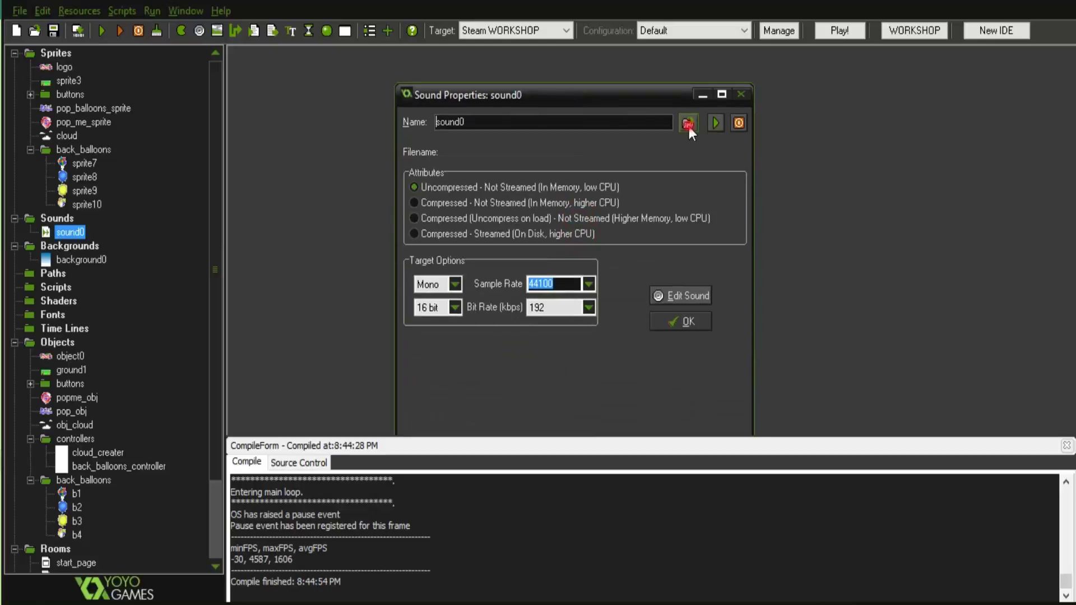
click(689, 125)
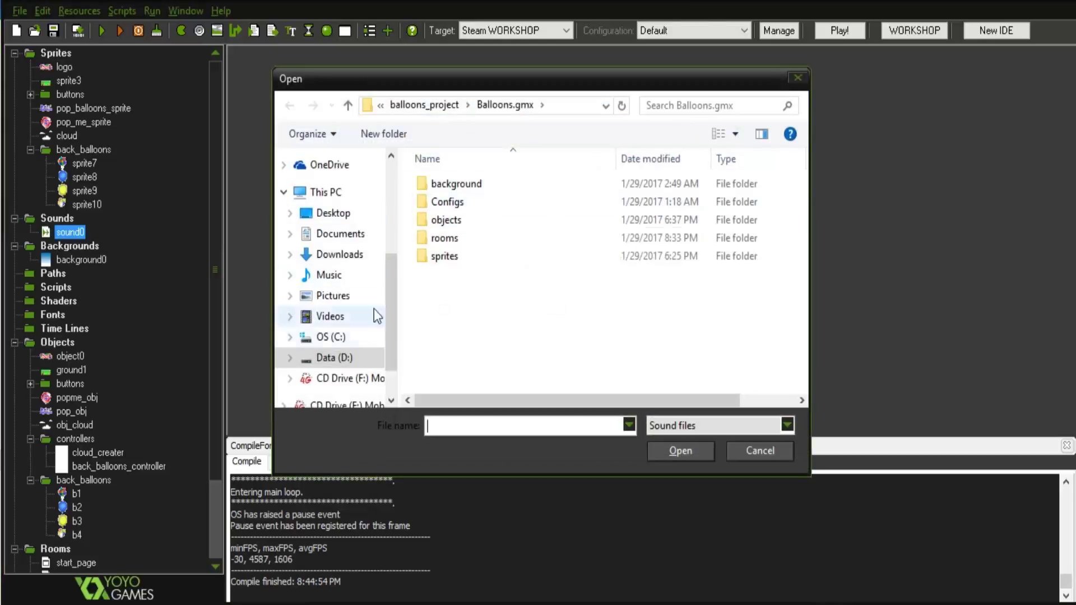
click(441, 109)
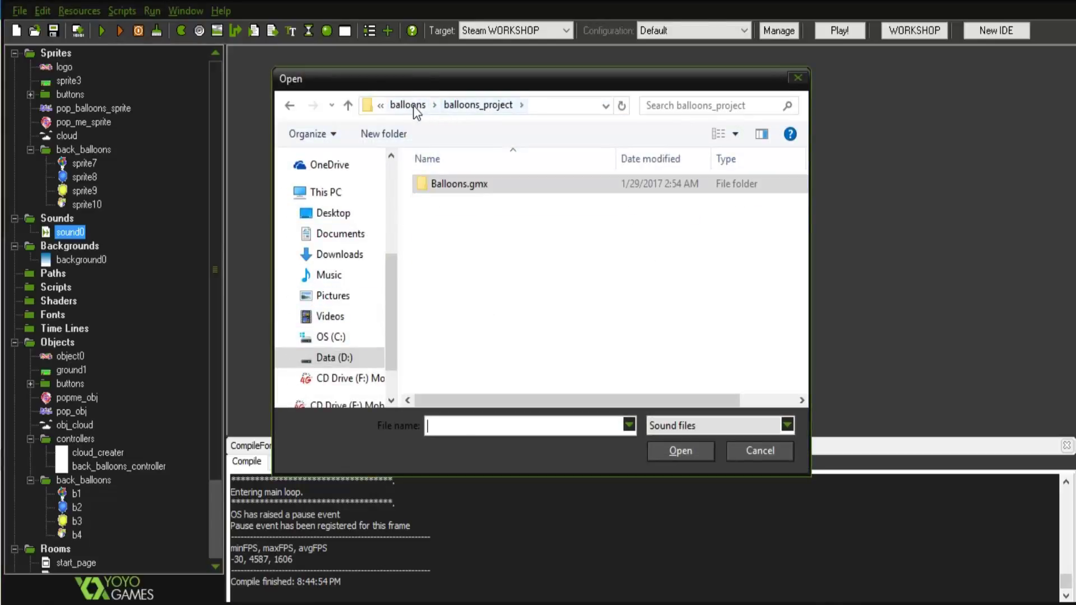
click(413, 105)
click(746, 219)
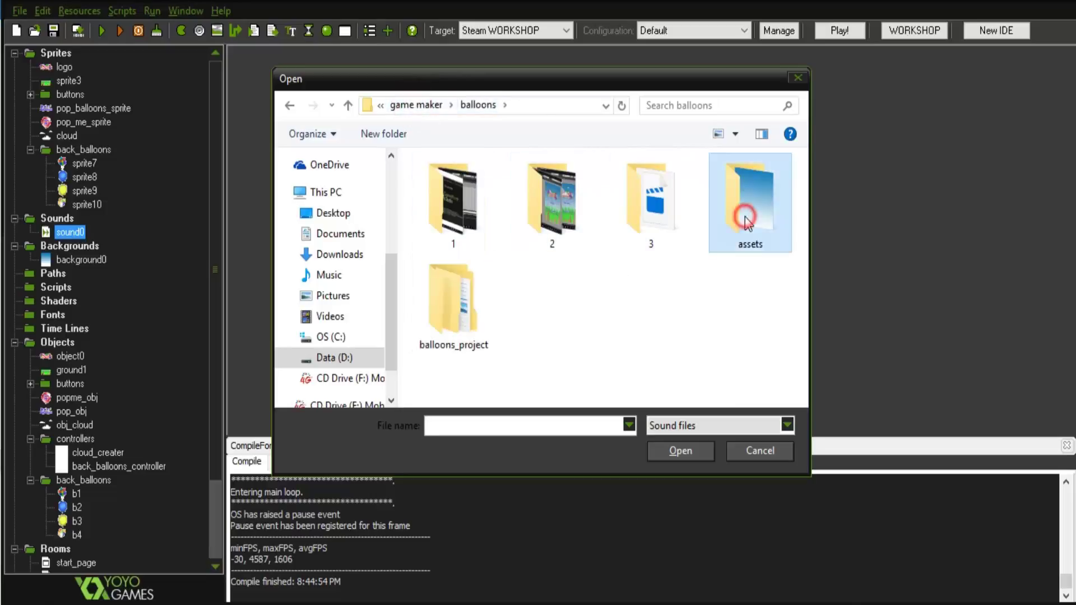
double_click(746, 220)
double_click(443, 218)
click(440, 185)
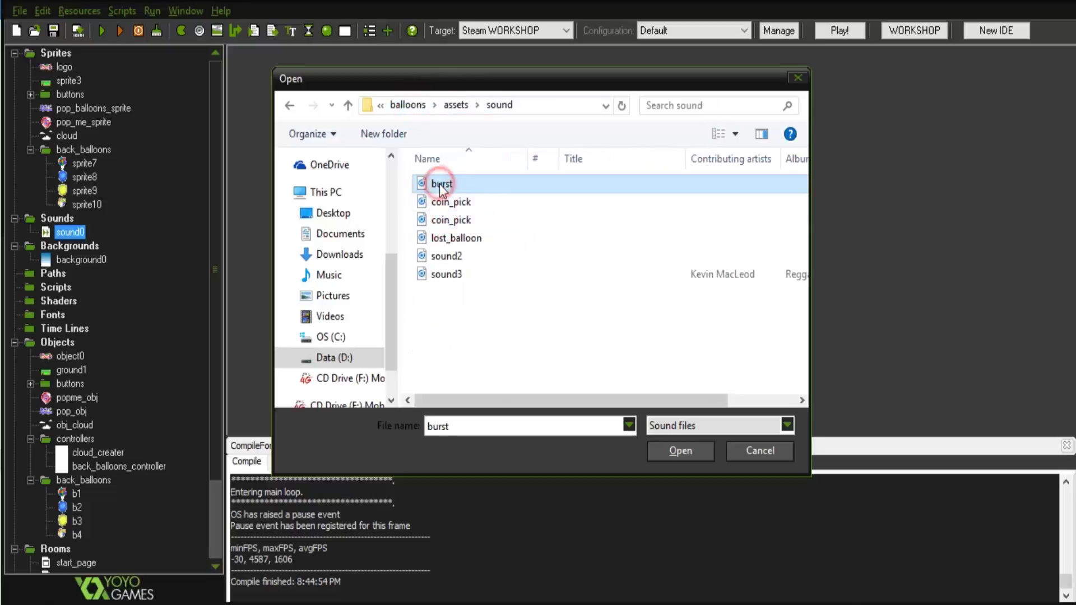
click(685, 448)
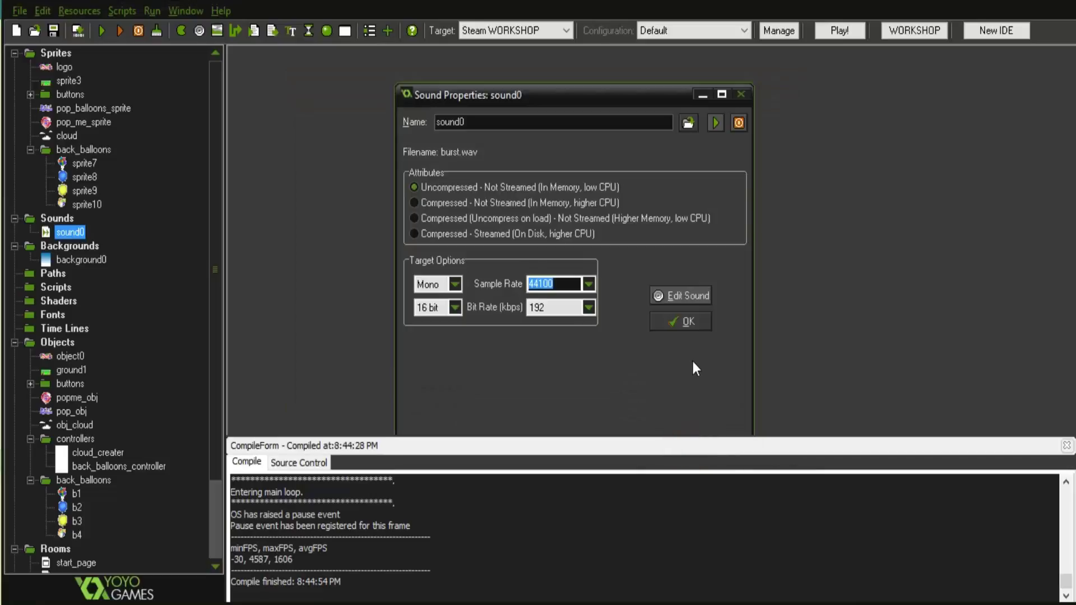
click(672, 320)
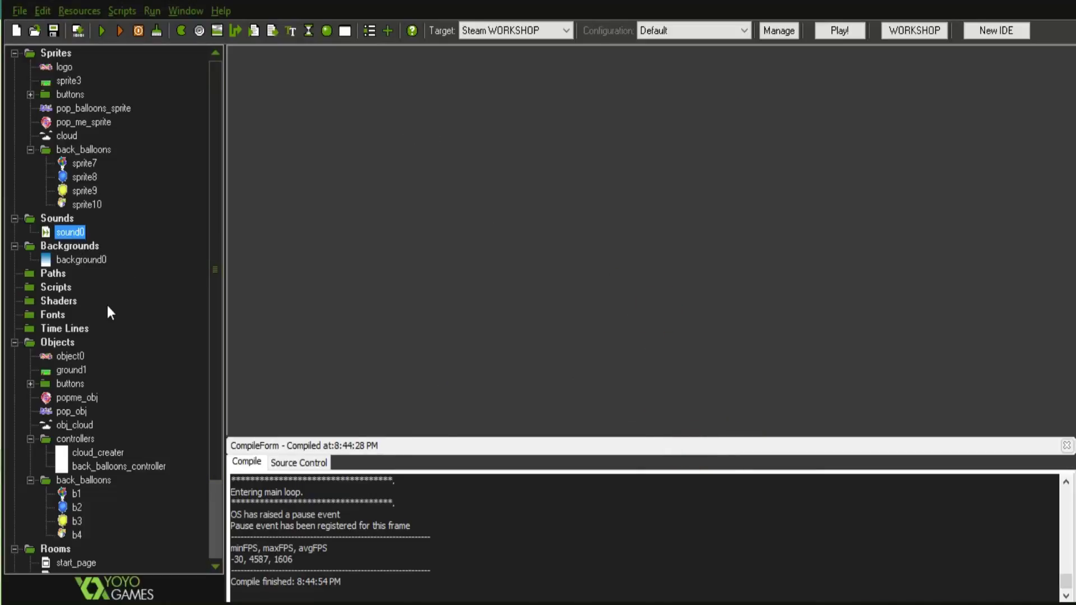
Add a Play Sound action to popme_obj's Left Released event, below the existing code action.
scroll(107, 304, down, 3)
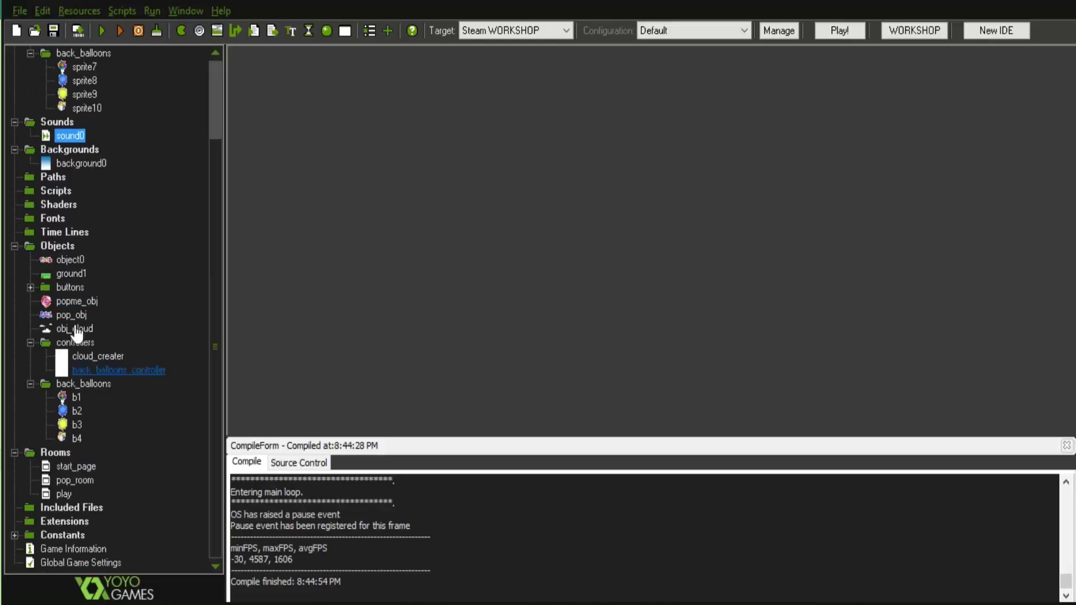
click(69, 301)
double_click(69, 302)
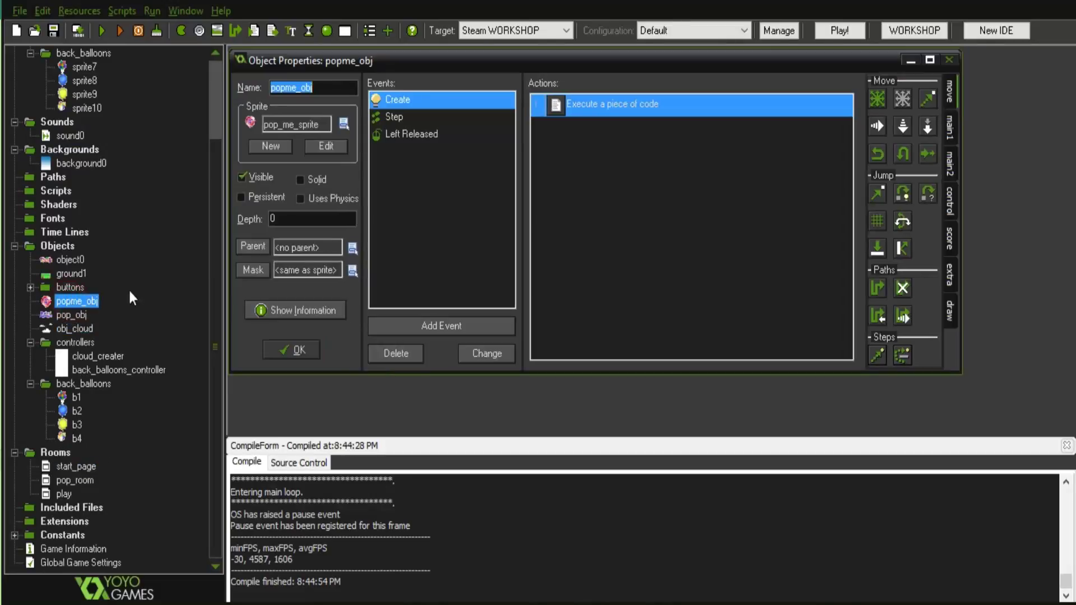
click(415, 133)
click(571, 150)
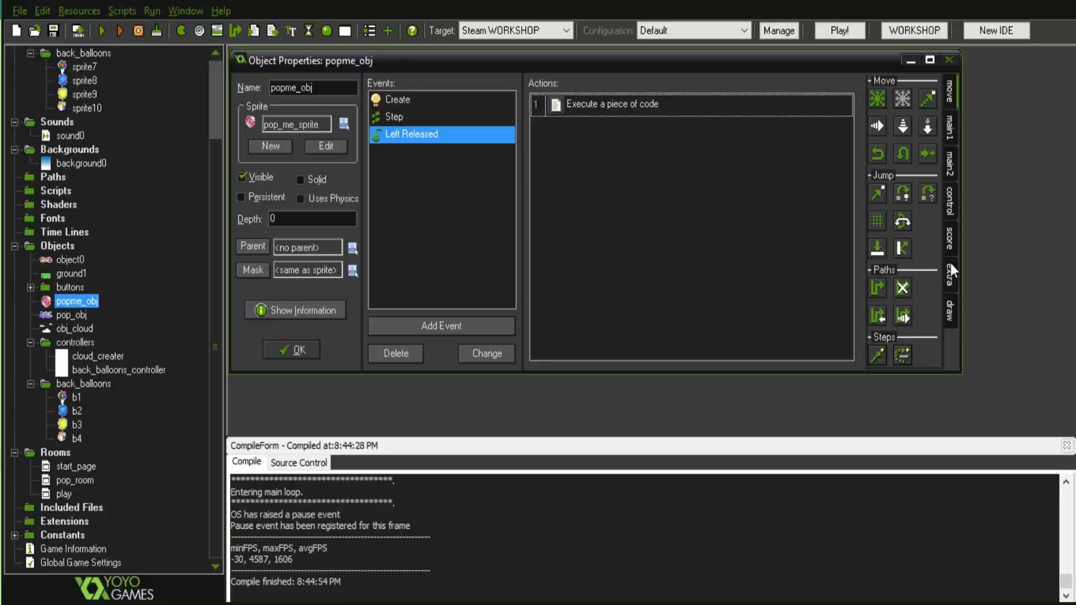
click(950, 129)
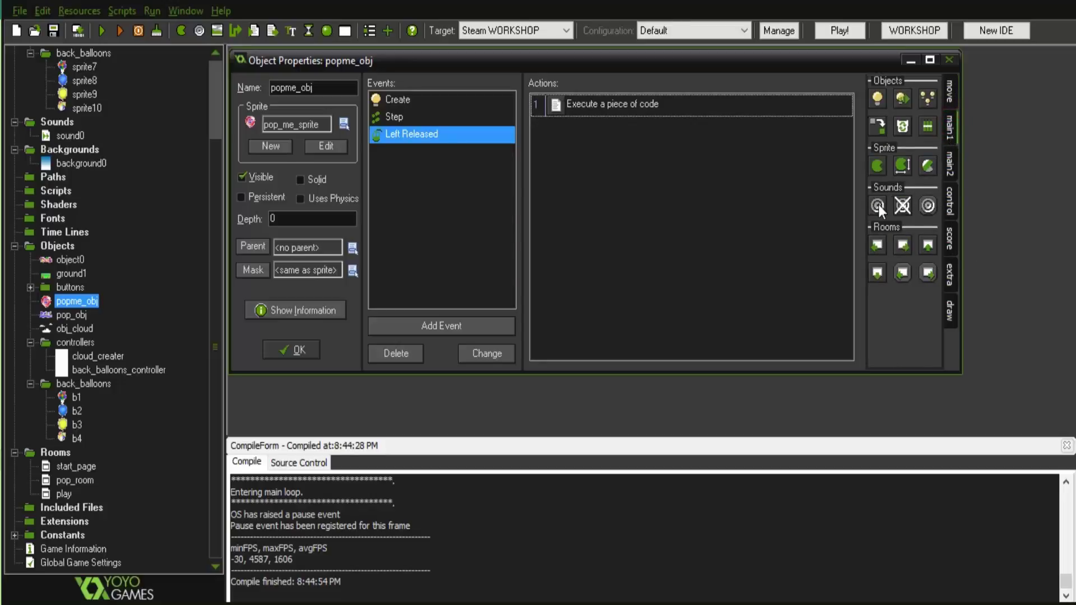
drag(877, 207, 660, 228)
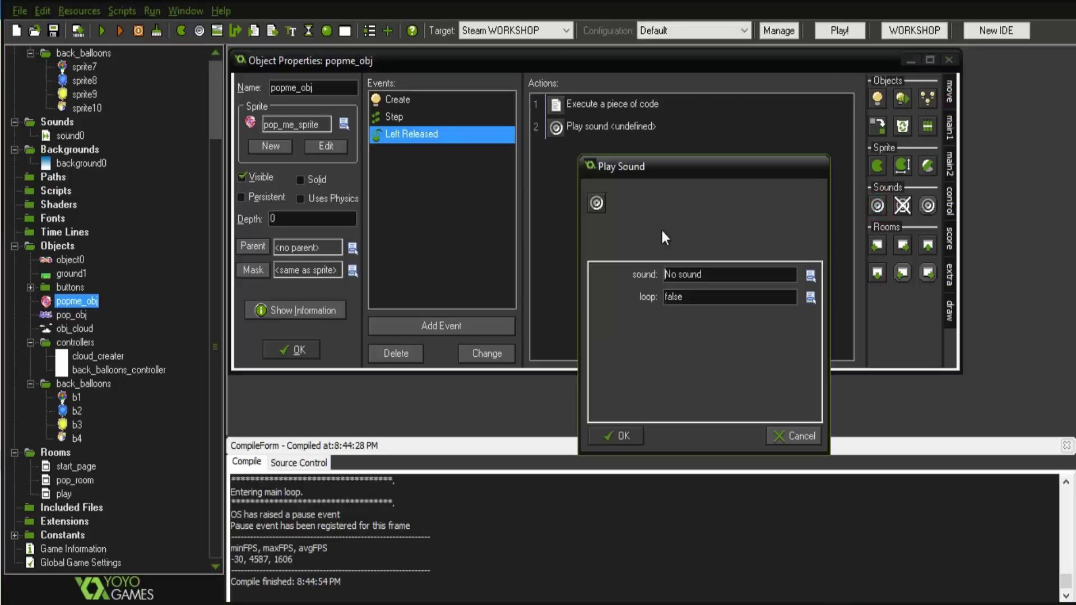
Set the Play Sound action to sound0 with loop false, and confirm the action and popme_obj.
click(811, 276)
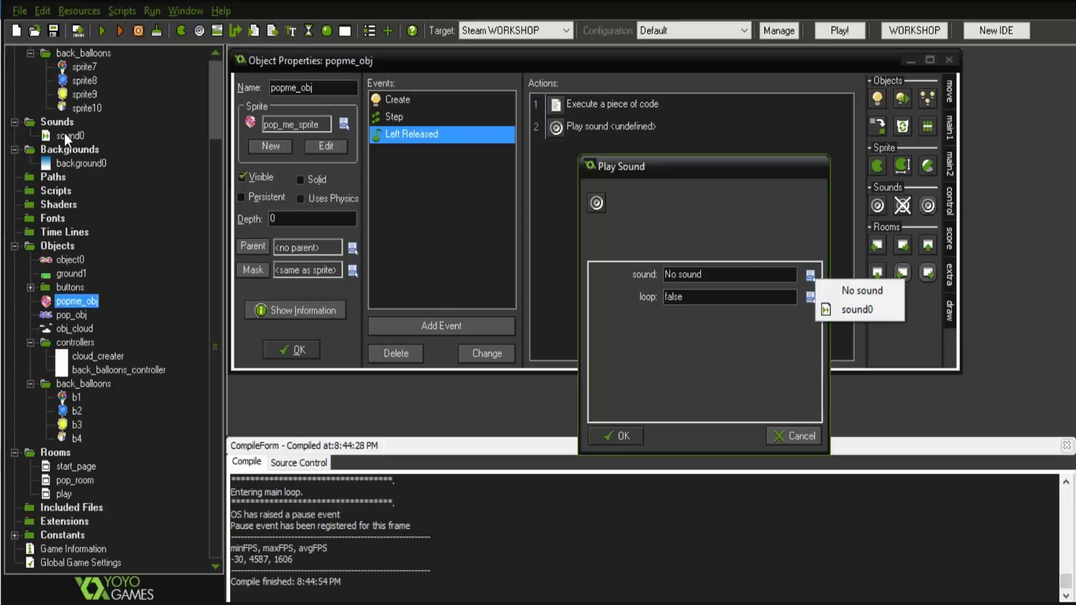
click(857, 314)
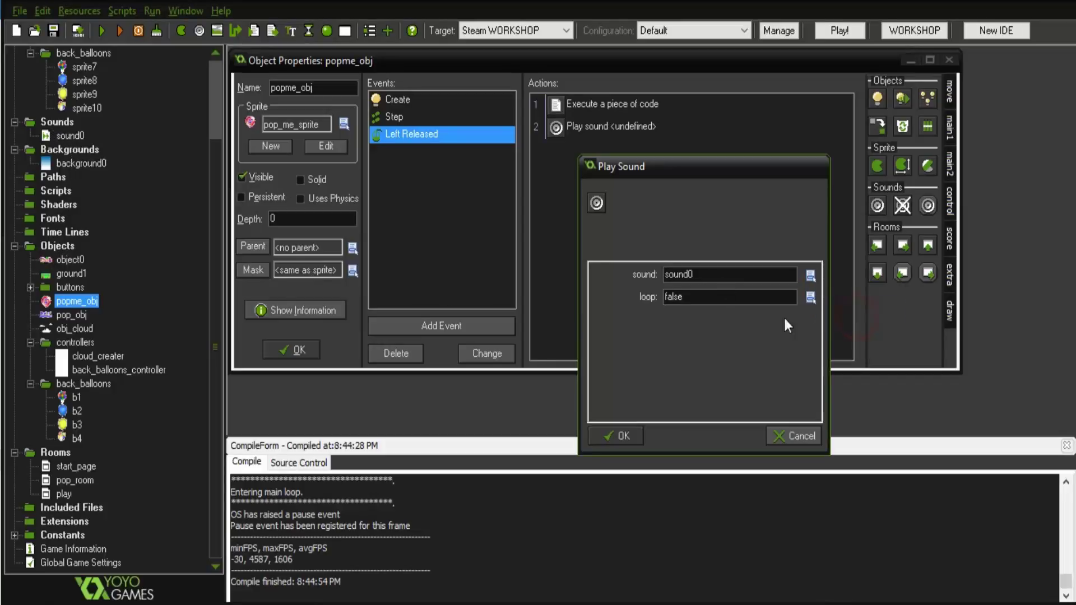
click(713, 297)
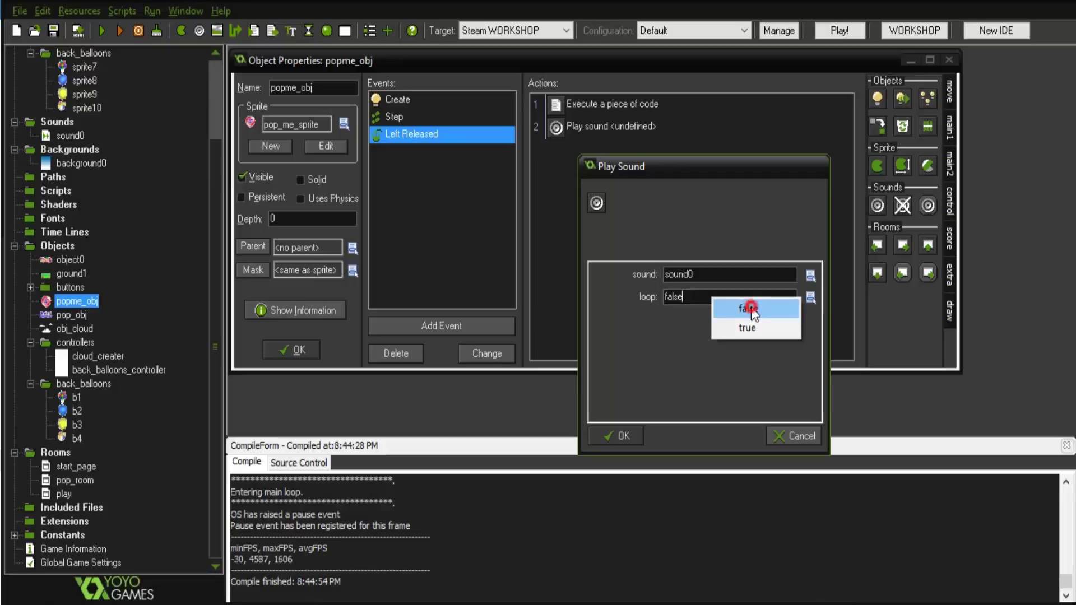
click(751, 307)
click(701, 296)
click(715, 305)
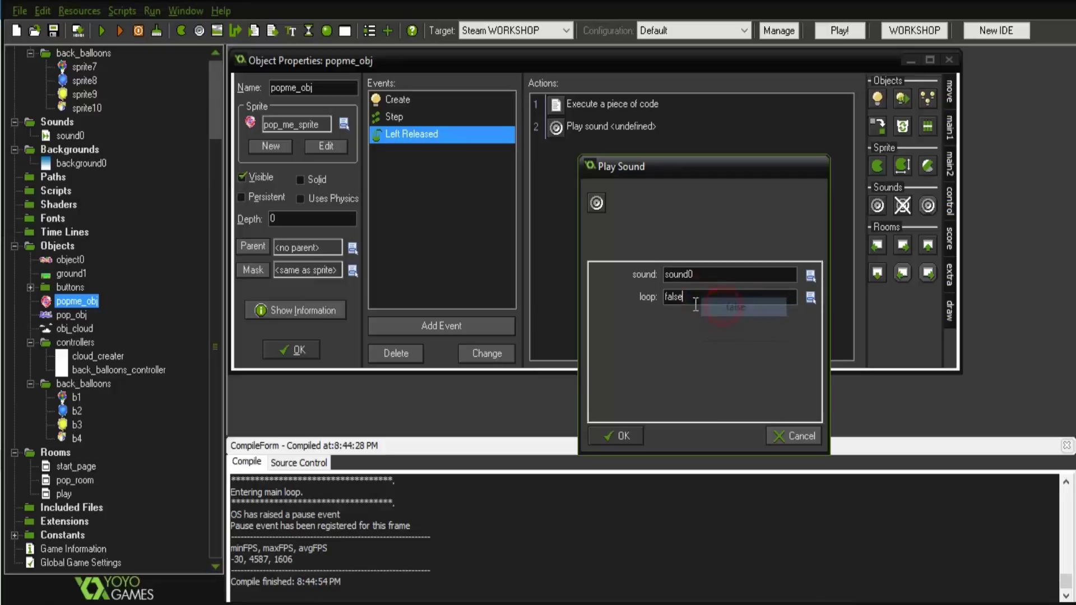
click(622, 435)
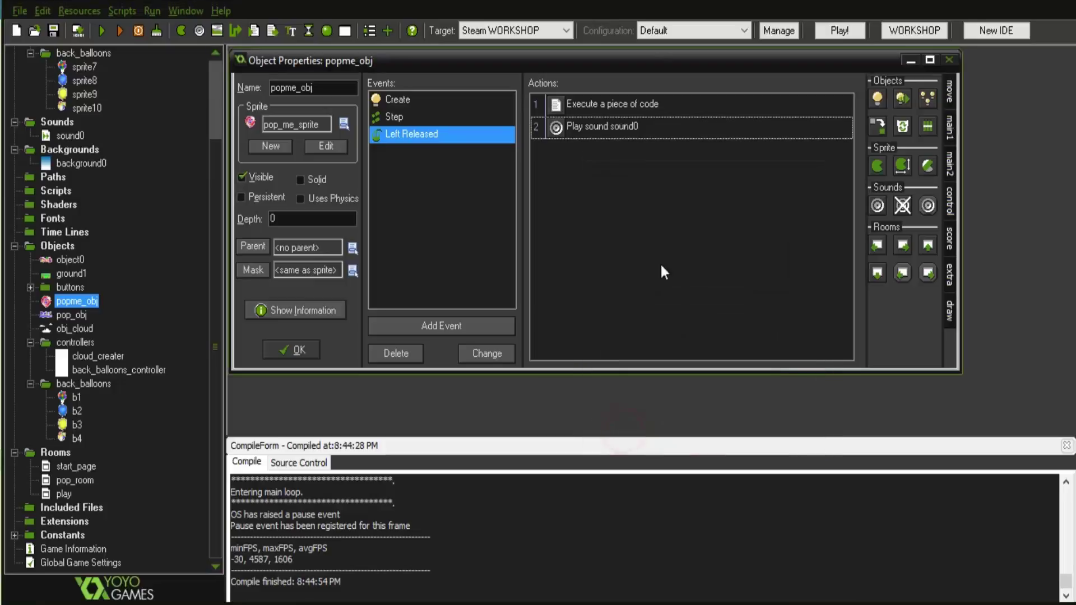
click(297, 347)
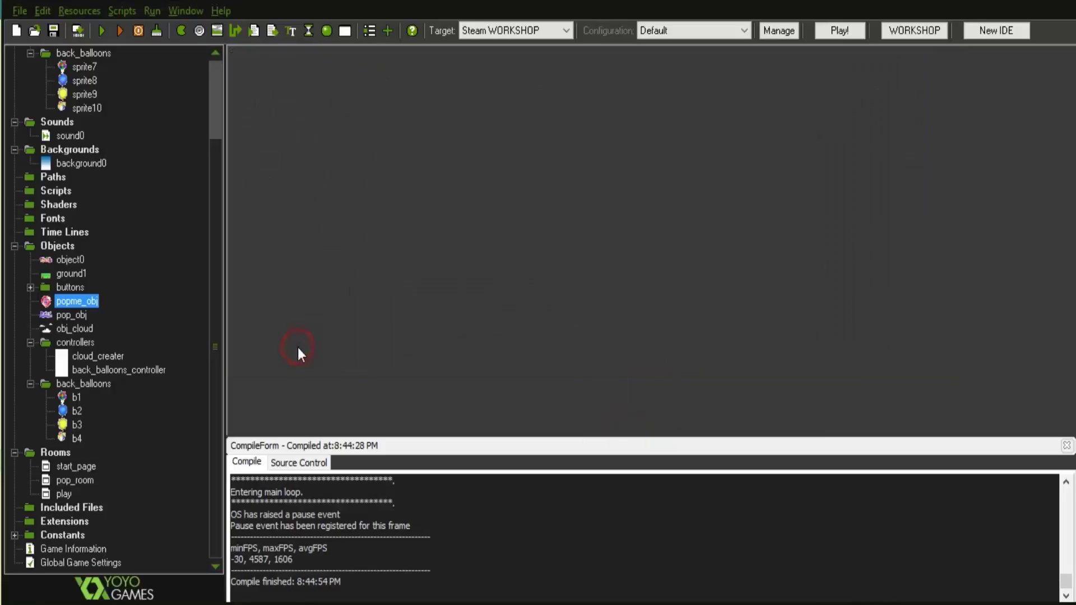
Run the game again, start it, pop the Pop me balloon to test the burst sound, and exit the game.
click(101, 30)
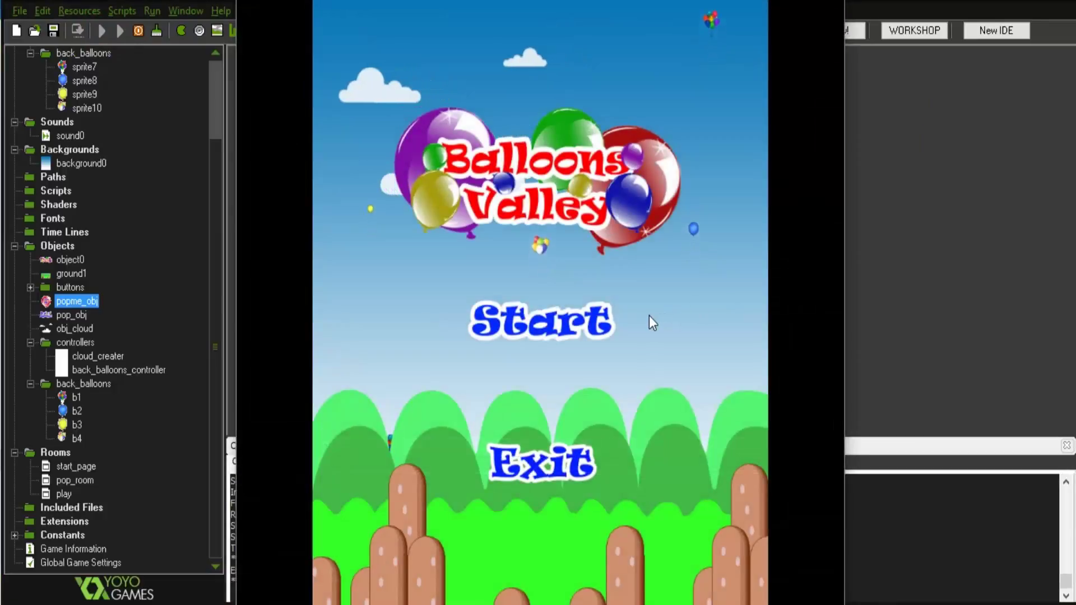
click(550, 321)
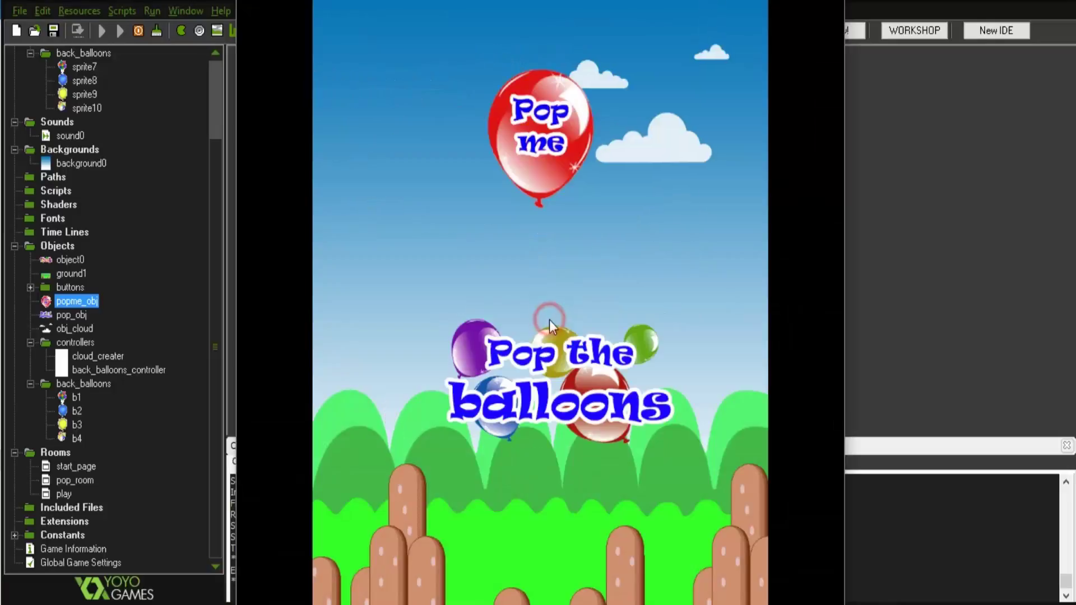
click(535, 153)
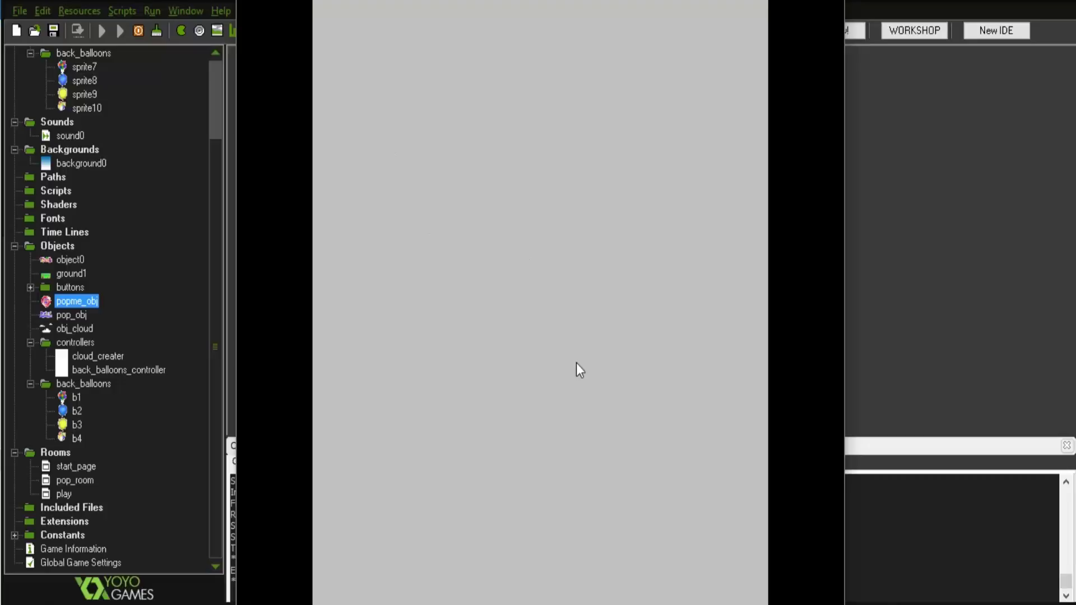
key(Escape)
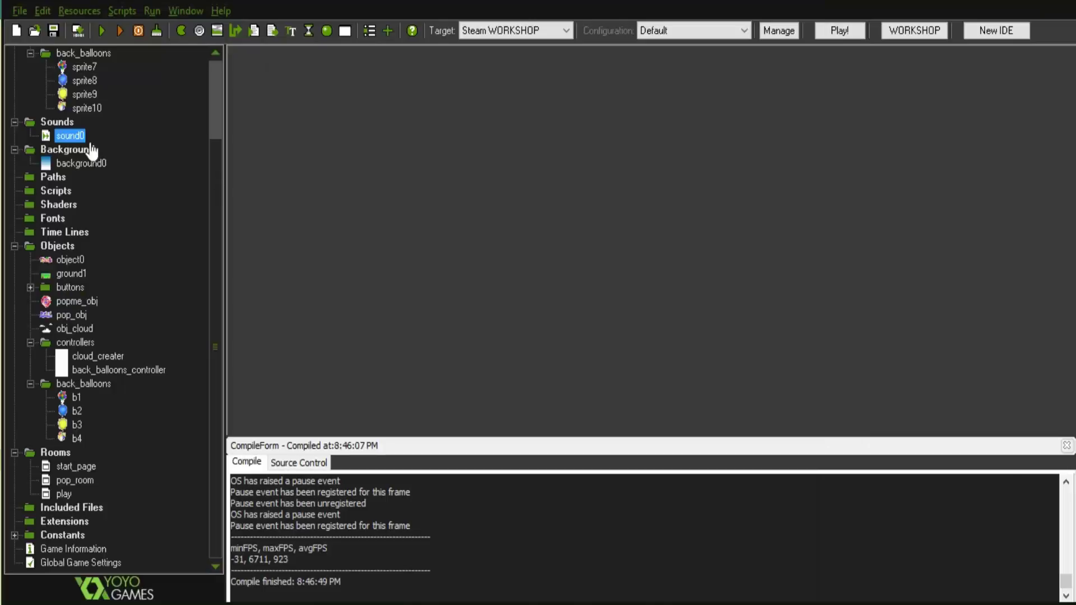
Open the sound0 properties and raise its volume to the maximum.
double_click(69, 136)
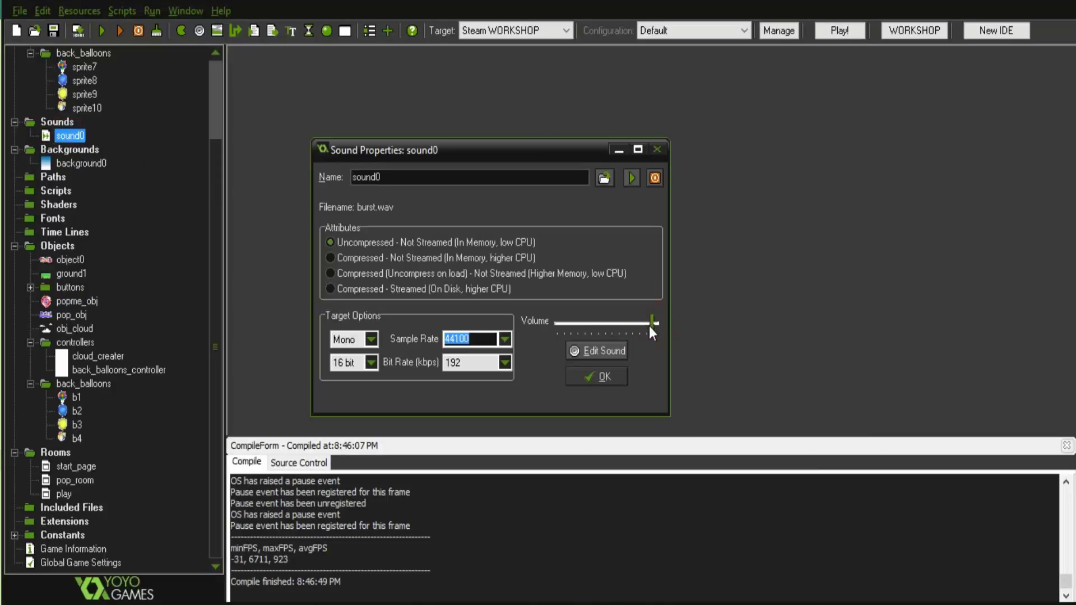
drag(577, 324, 663, 323)
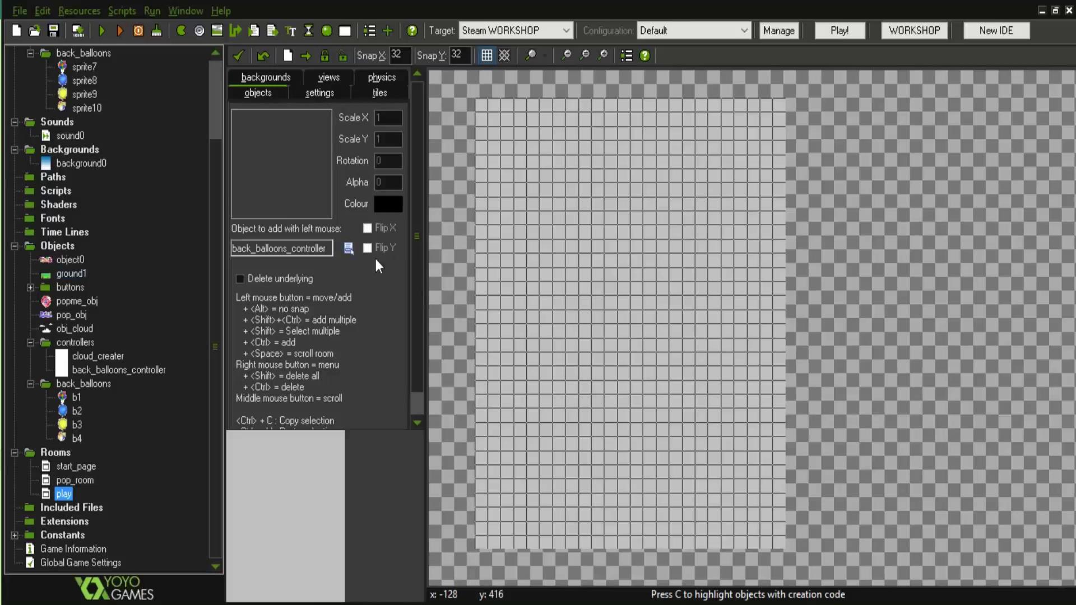
Place a ground1 instance in the play room, align it with the room's side edges along the bottom, and hide the grid.
click(347, 248)
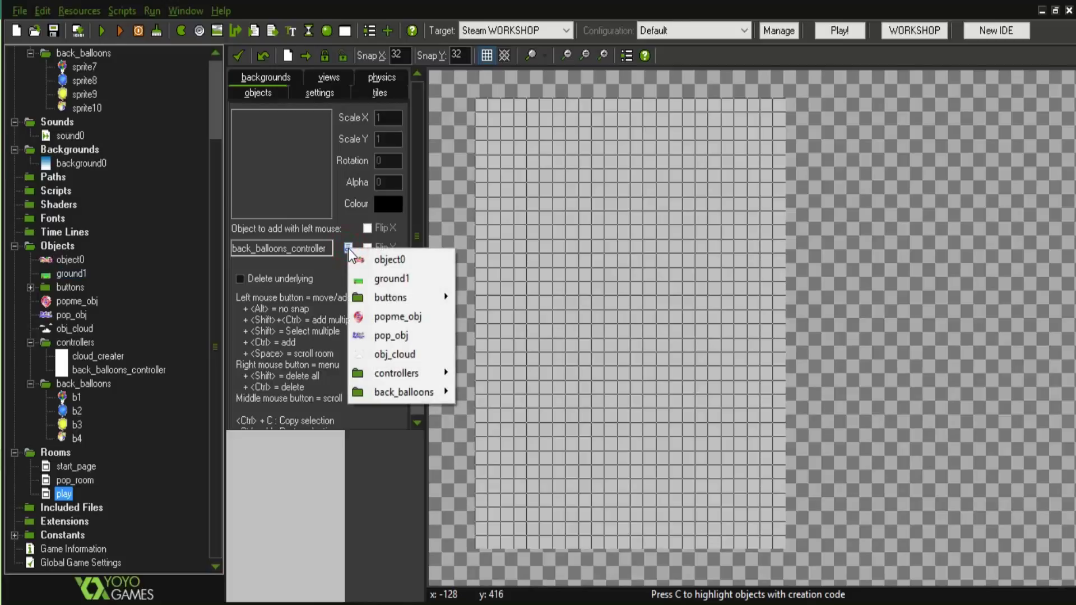
click(387, 278)
click(664, 419)
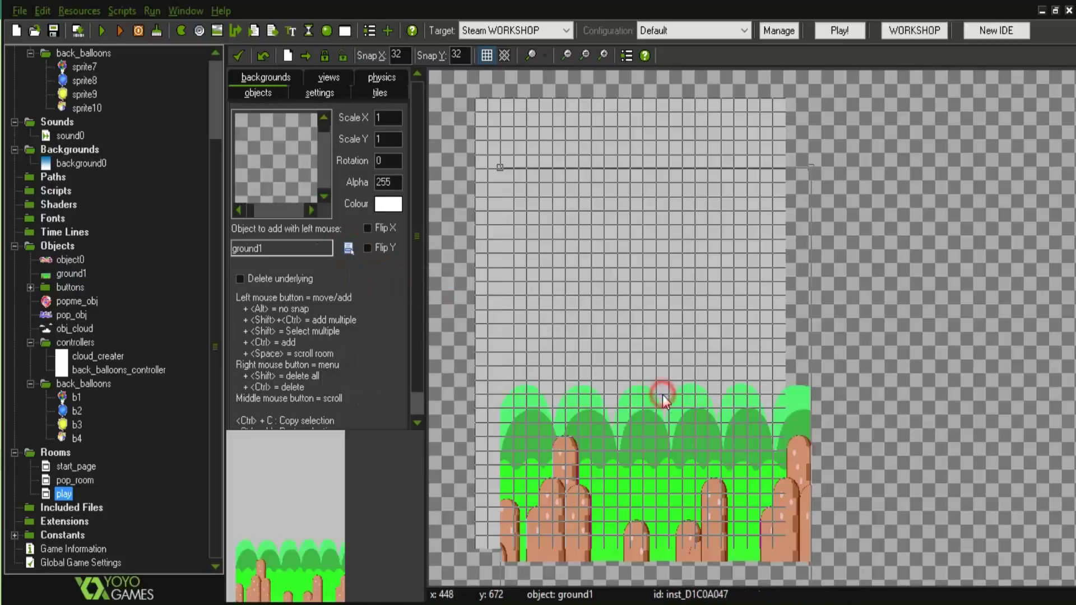
mouse_move(659, 414)
mouse_down()
mouse_move(645, 379)
mouse_move(646, 415)
mouse_up()
click(488, 56)
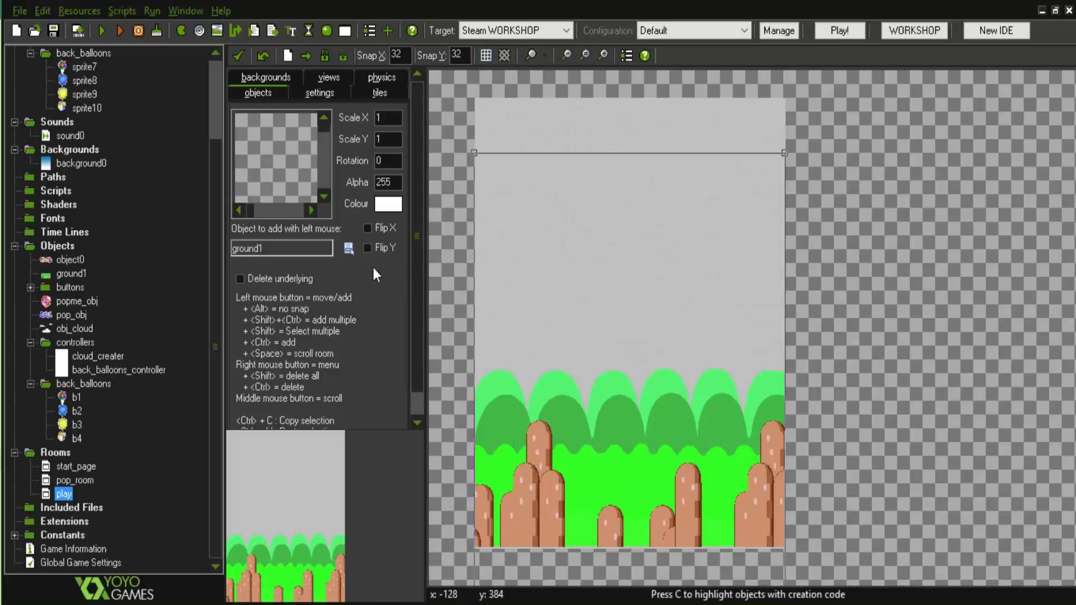
Set background0 as the play room's Background 0 image.
click(347, 250)
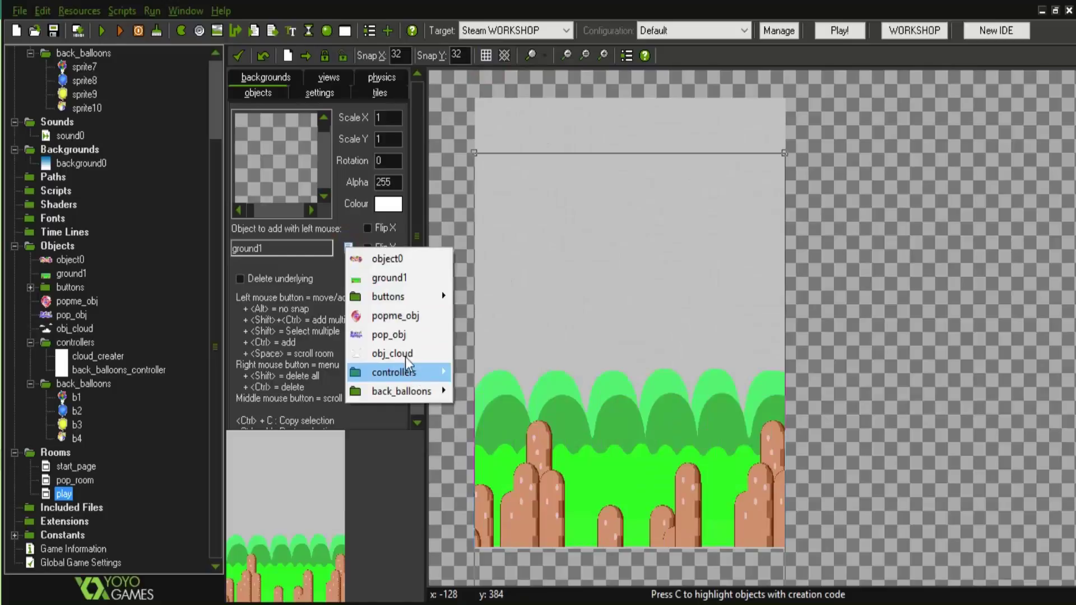
click(275, 78)
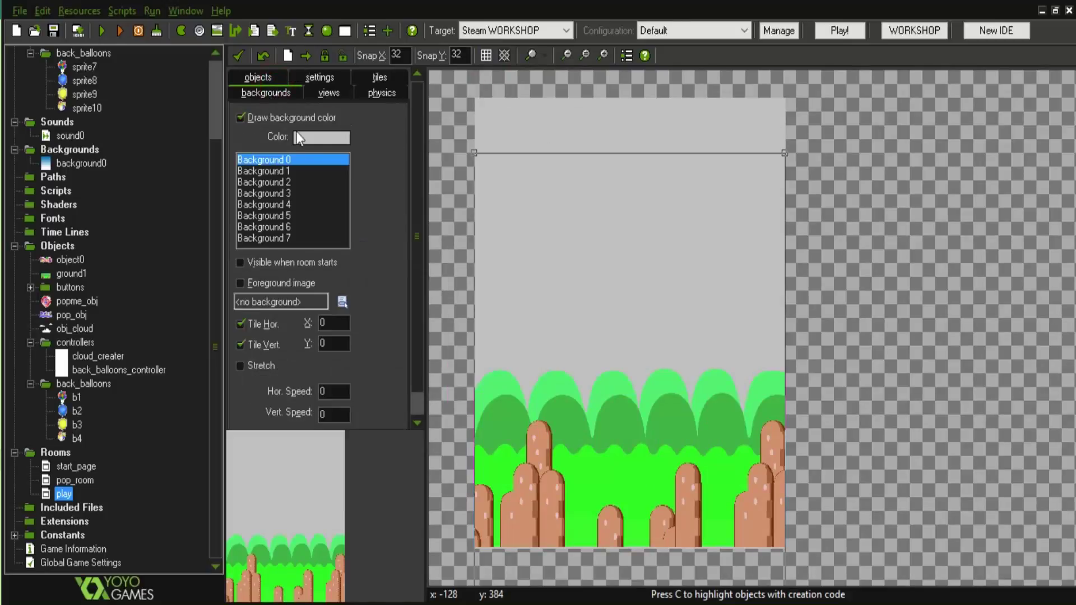
click(343, 301)
click(383, 330)
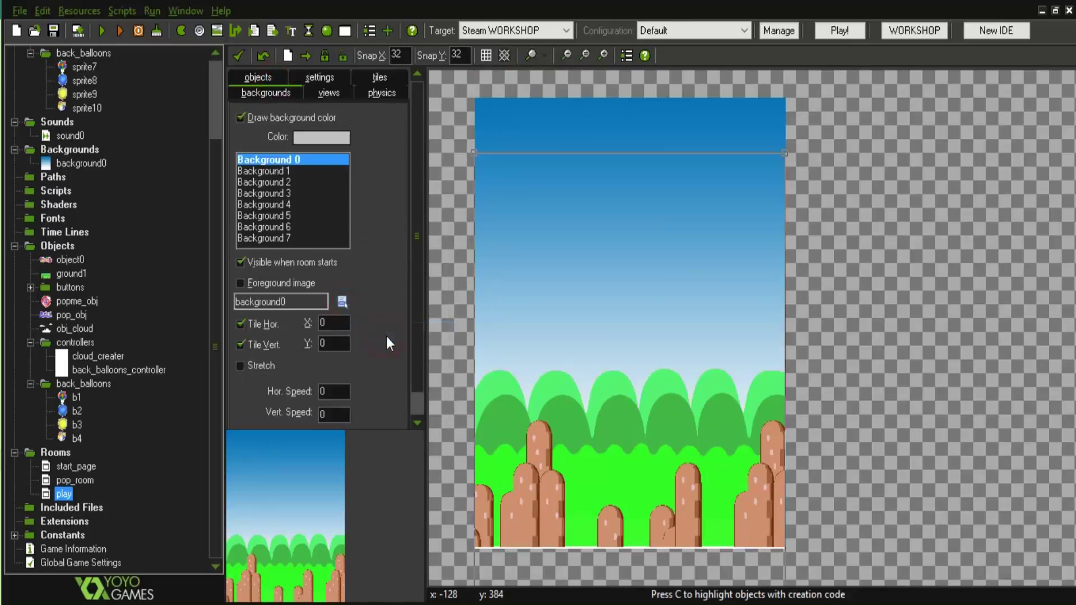
Place a cloud_creater and a back_balloons_controller instance side by side in the play room's upper-left corner.
click(268, 79)
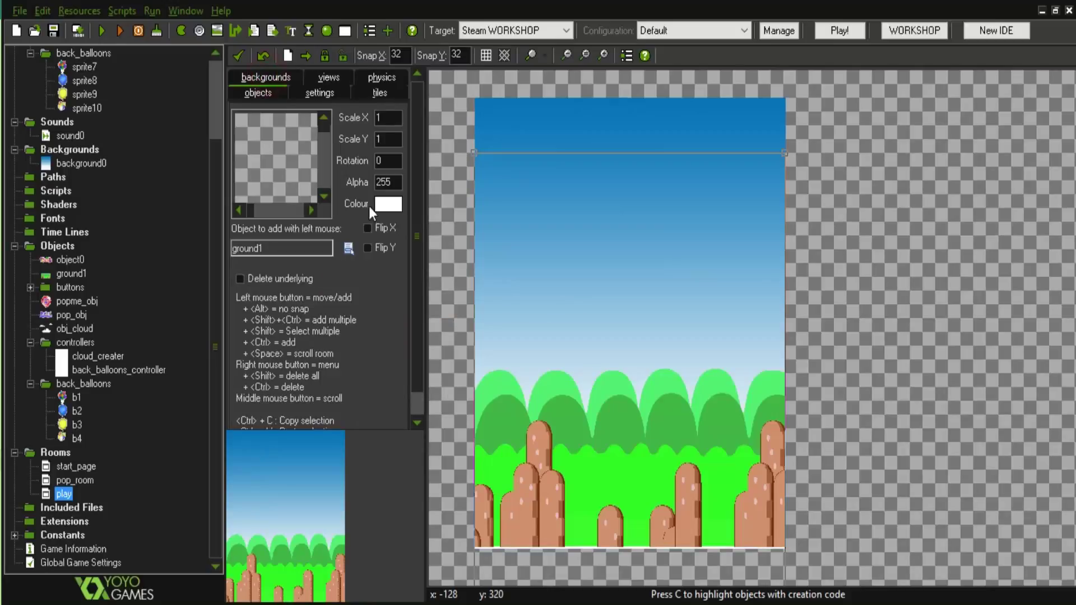
click(351, 251)
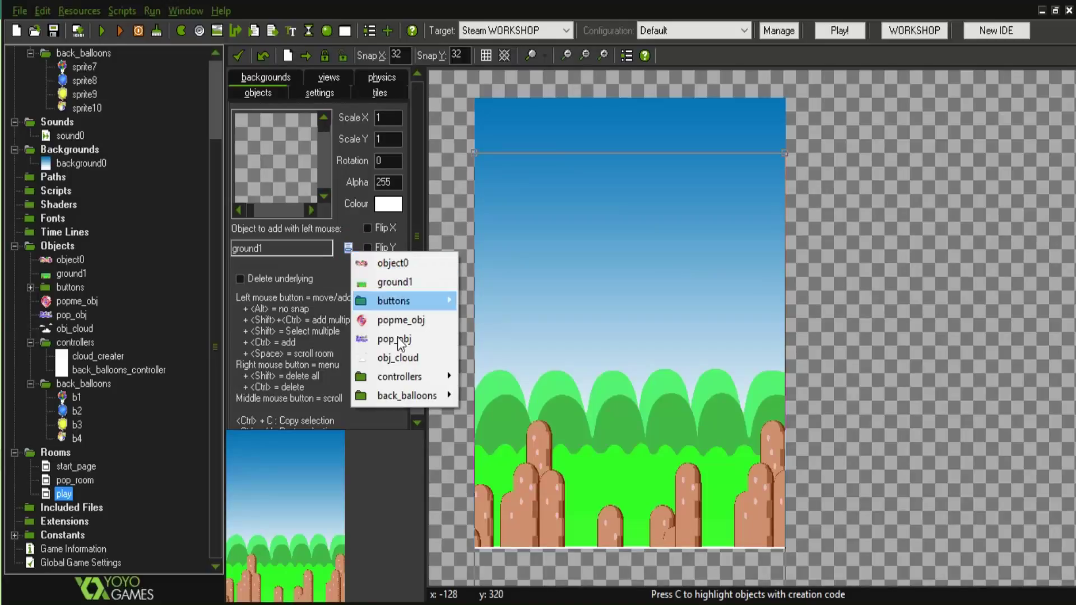
mouse_move(401, 378)
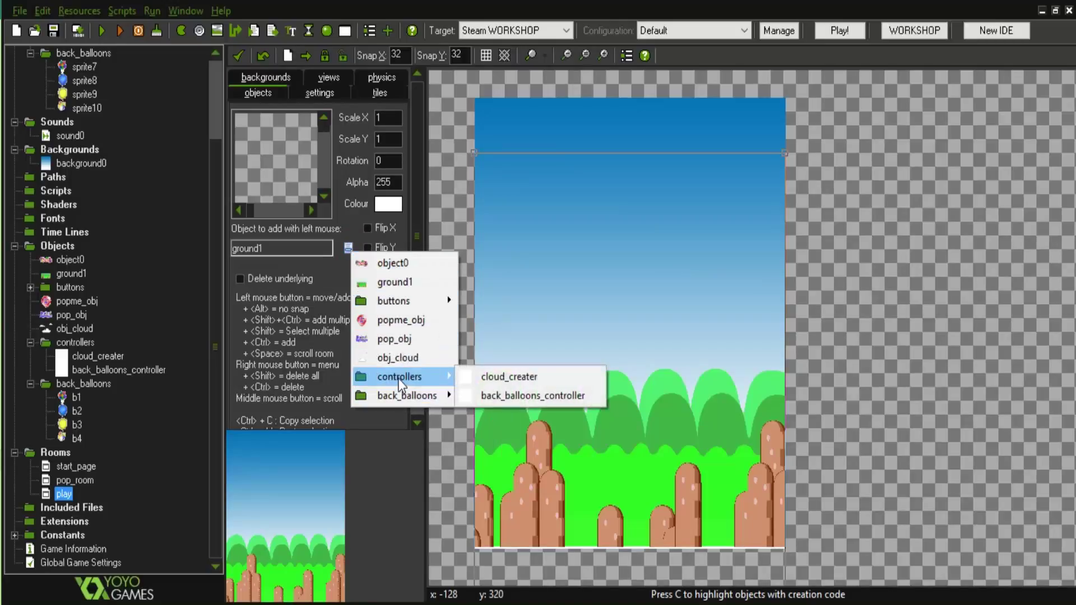
click(498, 376)
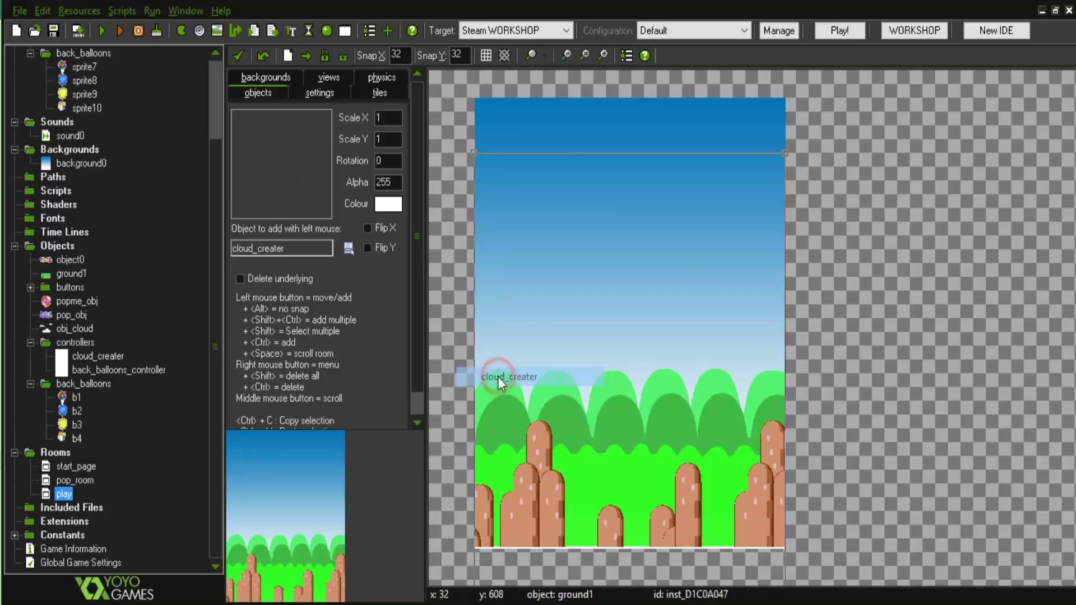
click(479, 102)
click(350, 248)
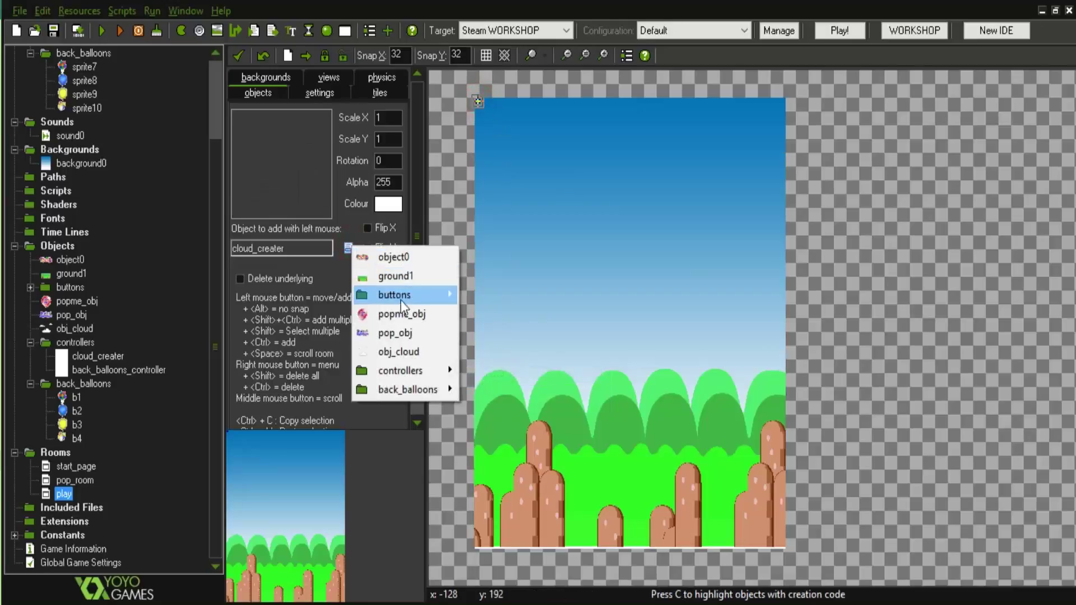
mouse_move(415, 374)
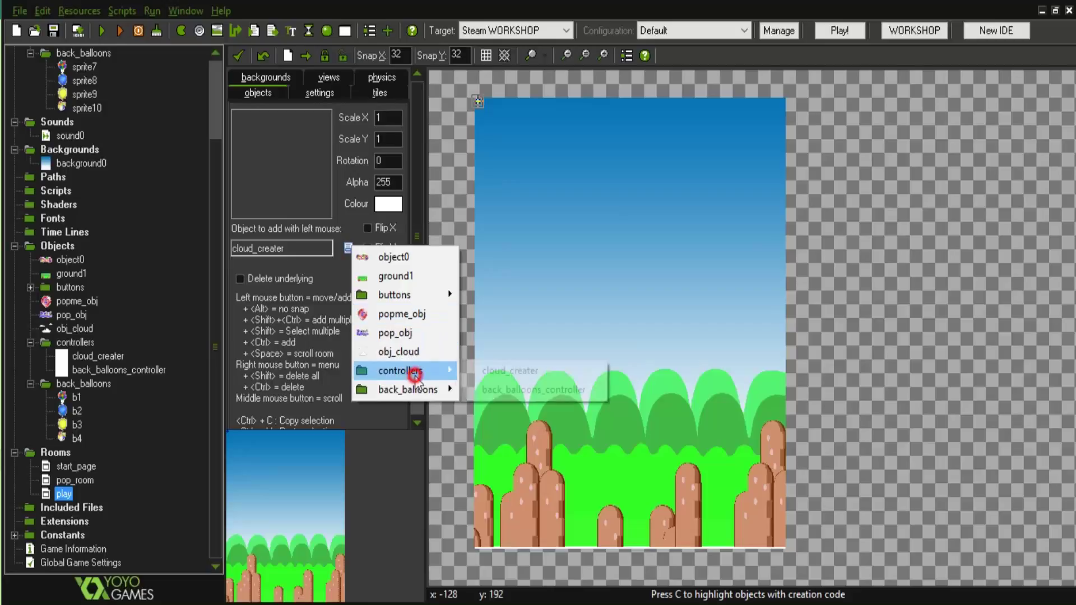
click(486, 389)
click(491, 102)
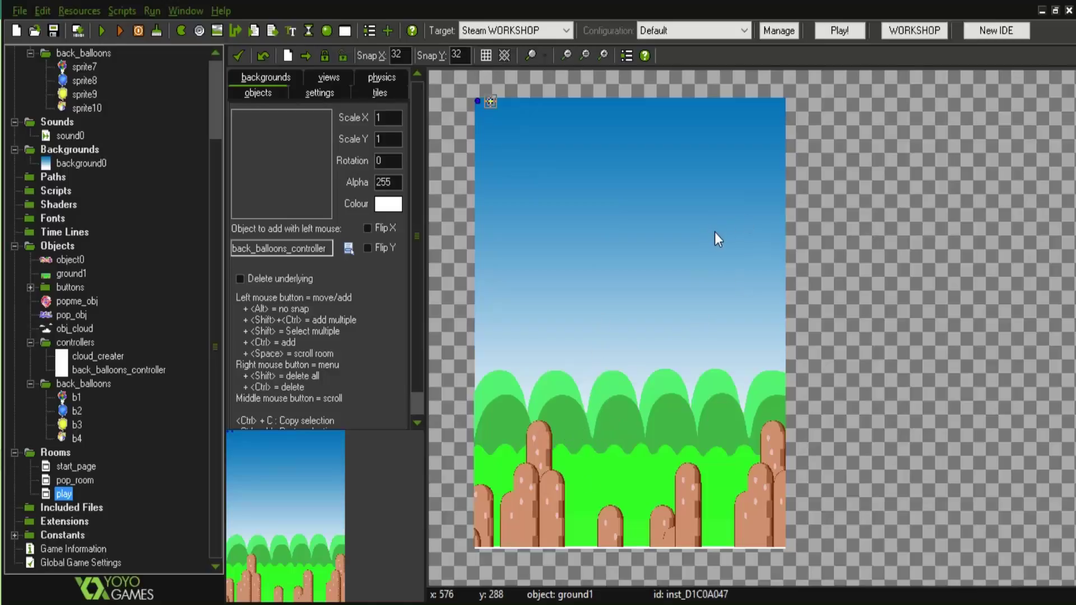
Place two obj_cloud instances in the play room's sky, one at mid-left and one at upper right.
click(347, 249)
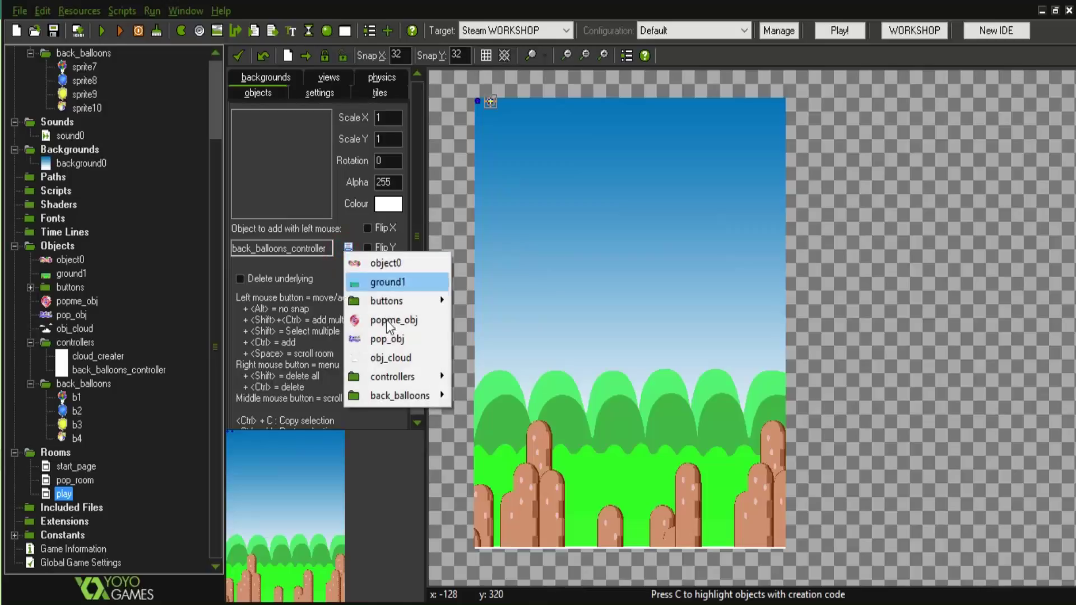
click(395, 356)
drag(892, 149, 588, 266)
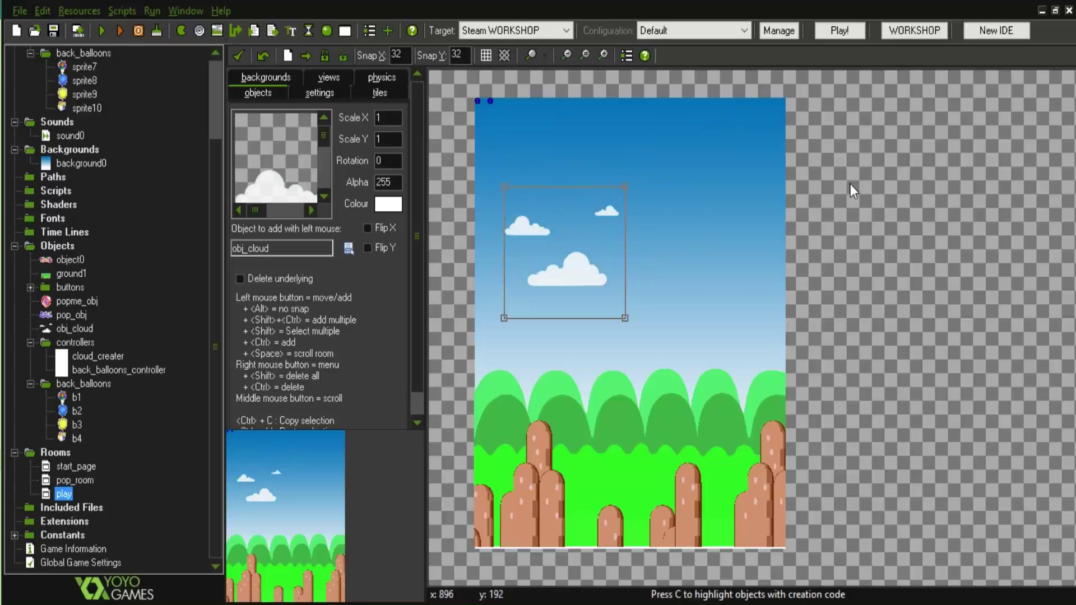
drag(850, 184, 697, 178)
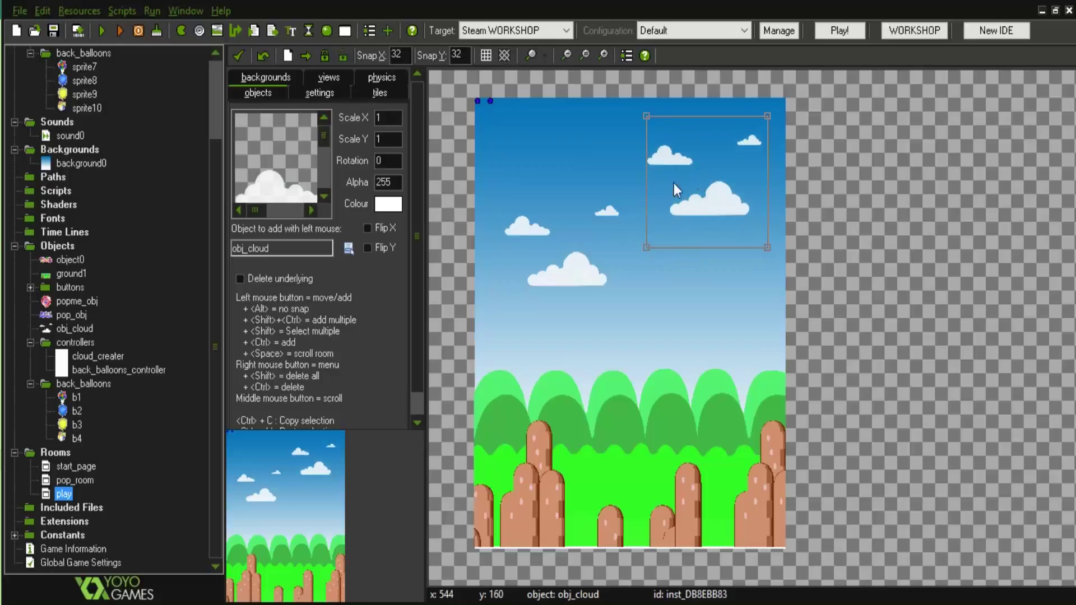
click(346, 249)
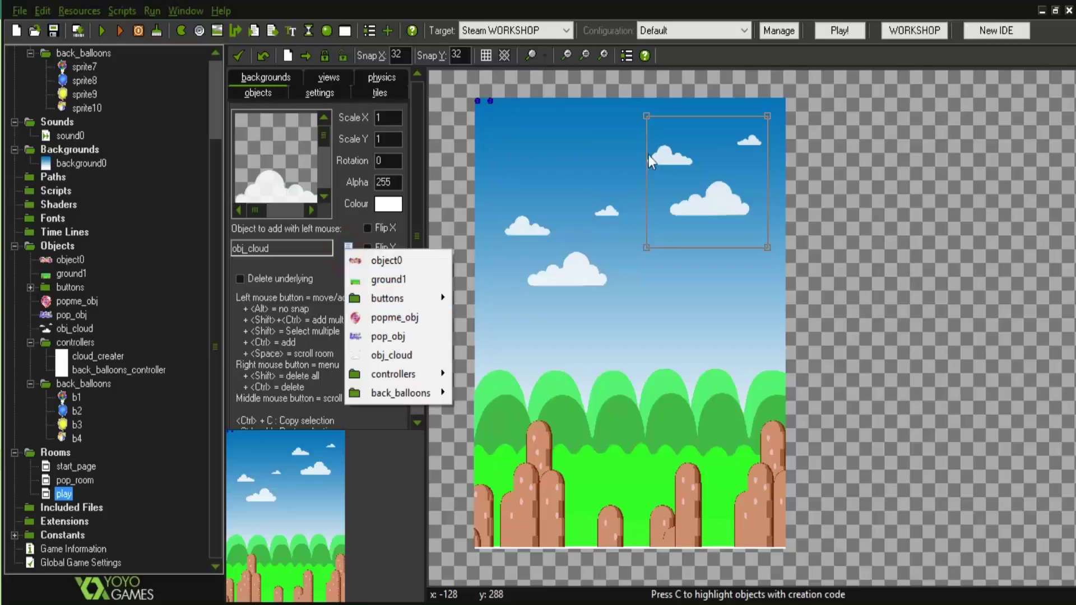
click(618, 1)
Create a sprite from the ground_0 image in the sprites folder and center its origin.
drag(213, 194, 201, 79)
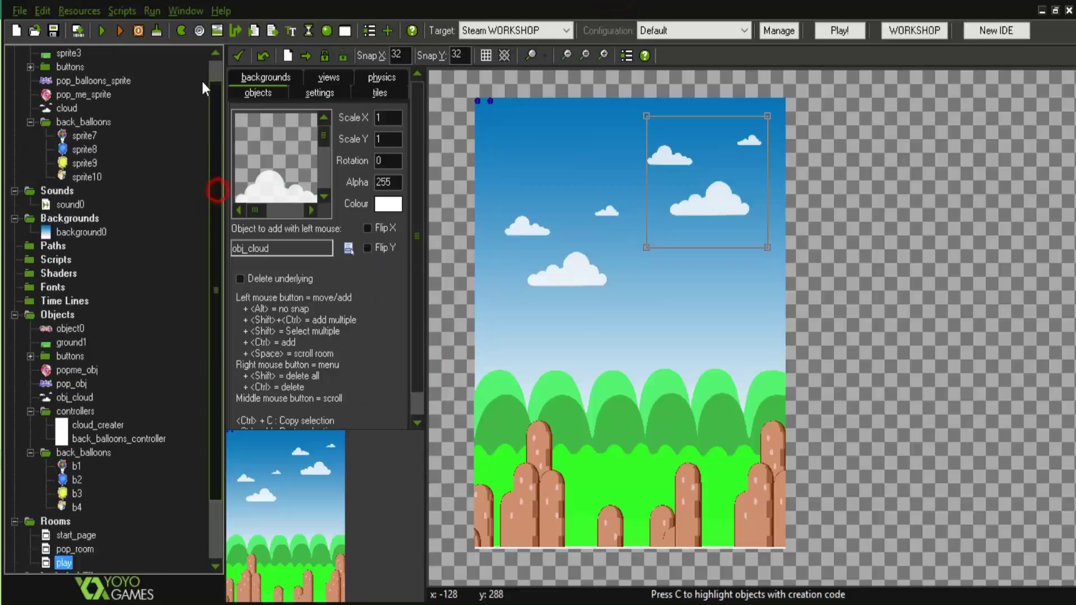
right_click(57, 53)
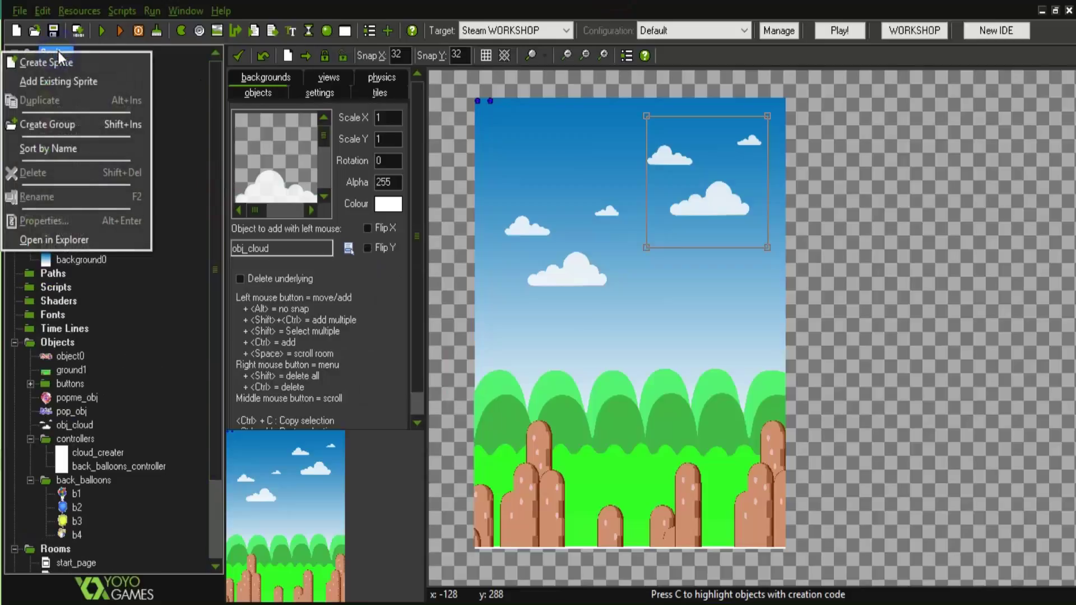
click(72, 61)
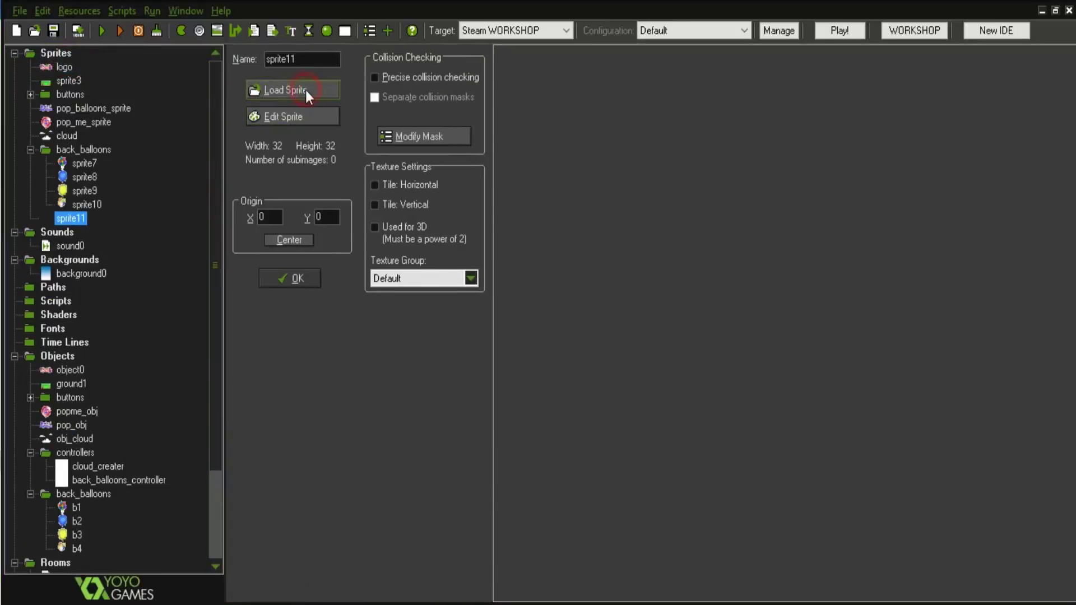
click(305, 89)
drag(466, 96, 559, 132)
scroll(671, 282, down, 15)
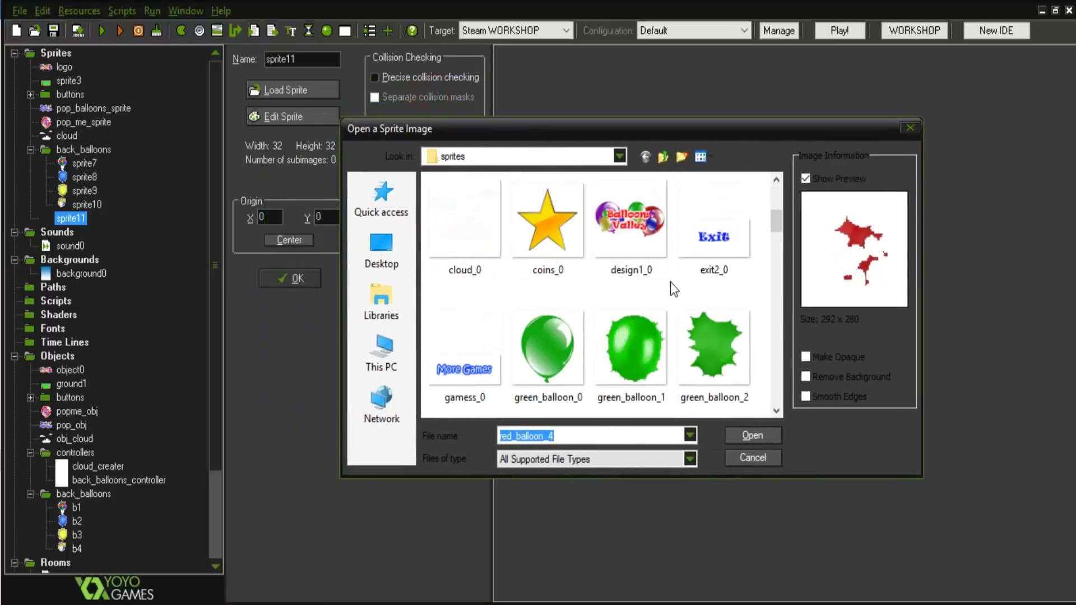
scroll(681, 290, up, 3)
scroll(682, 290, down, 2)
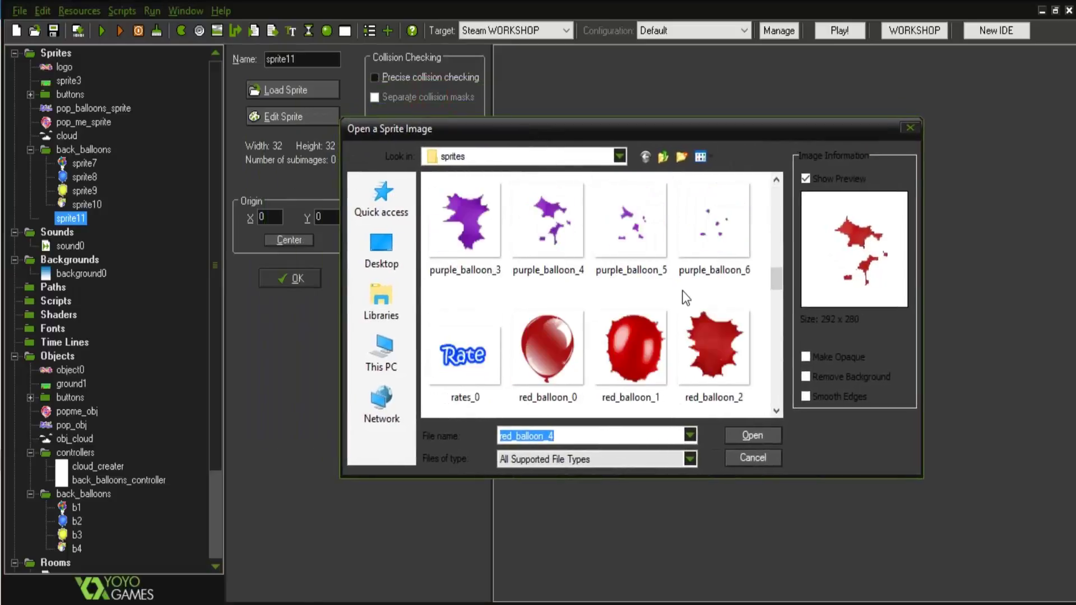
scroll(682, 290, up, 3)
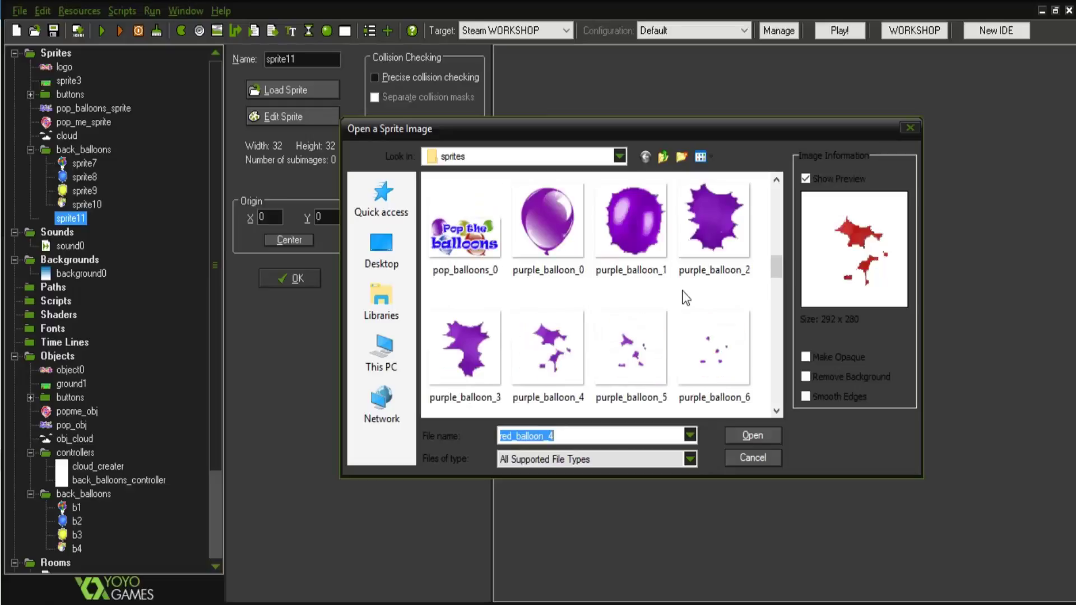
click(549, 253)
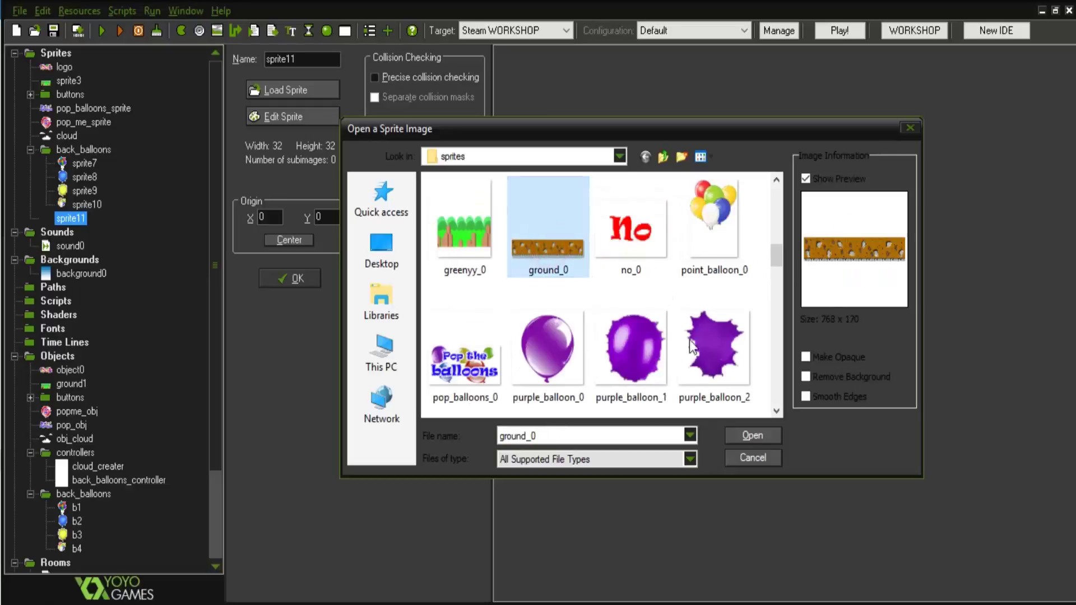
click(752, 436)
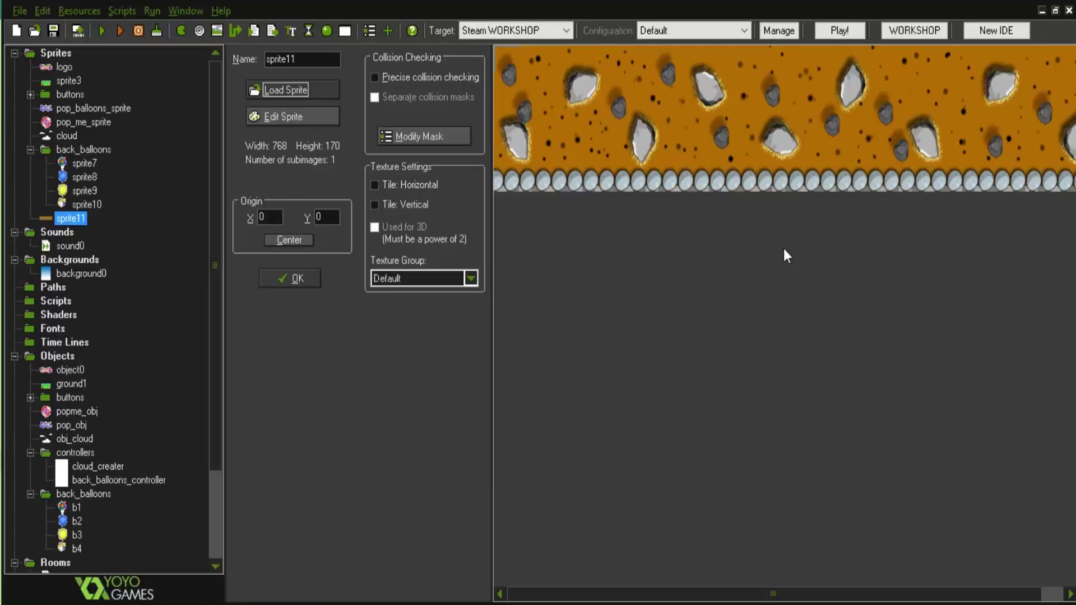
click(298, 239)
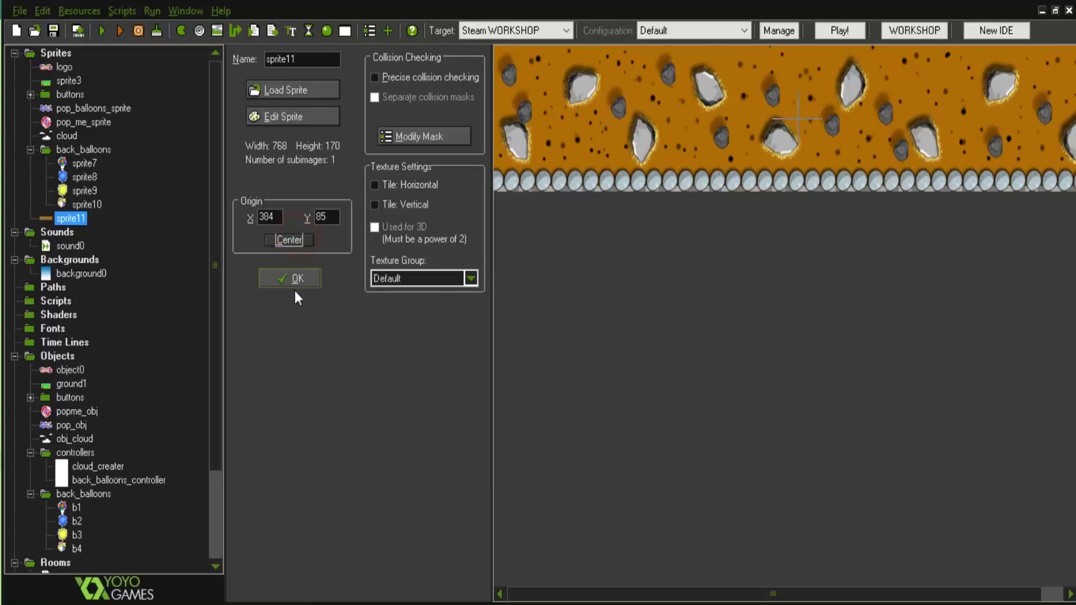
click(296, 279)
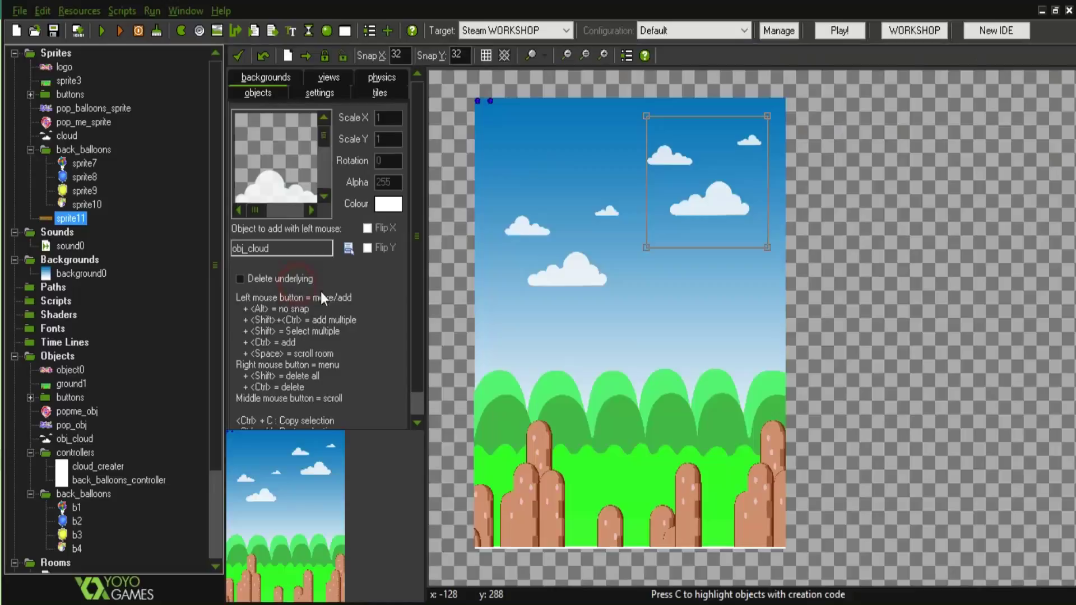
Rename the new ground sprite as roof_sprite and confirm it.
click(347, 247)
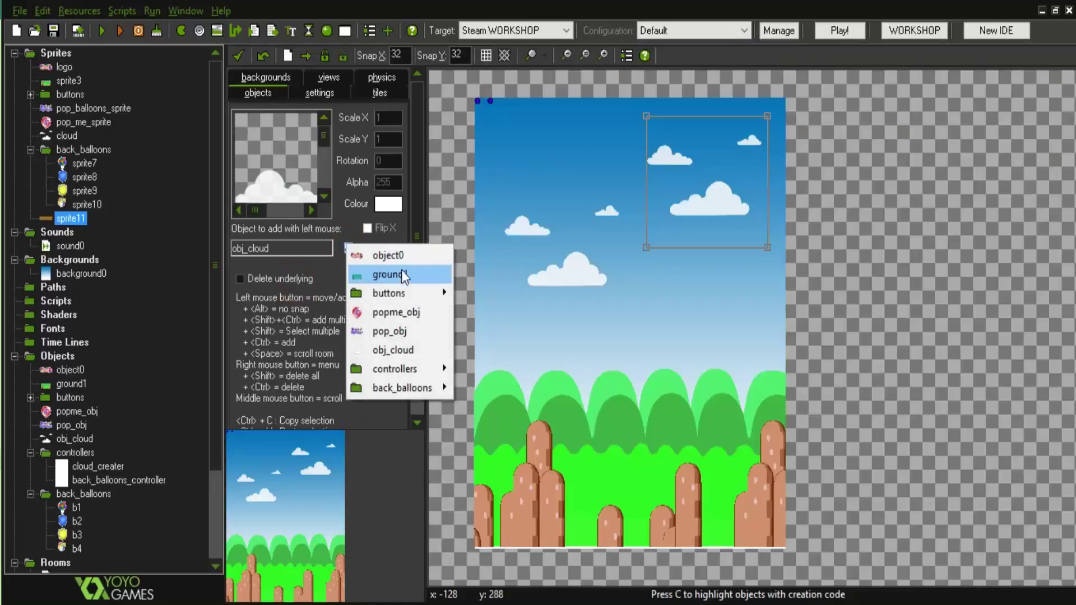
drag(213, 251, 213, 274)
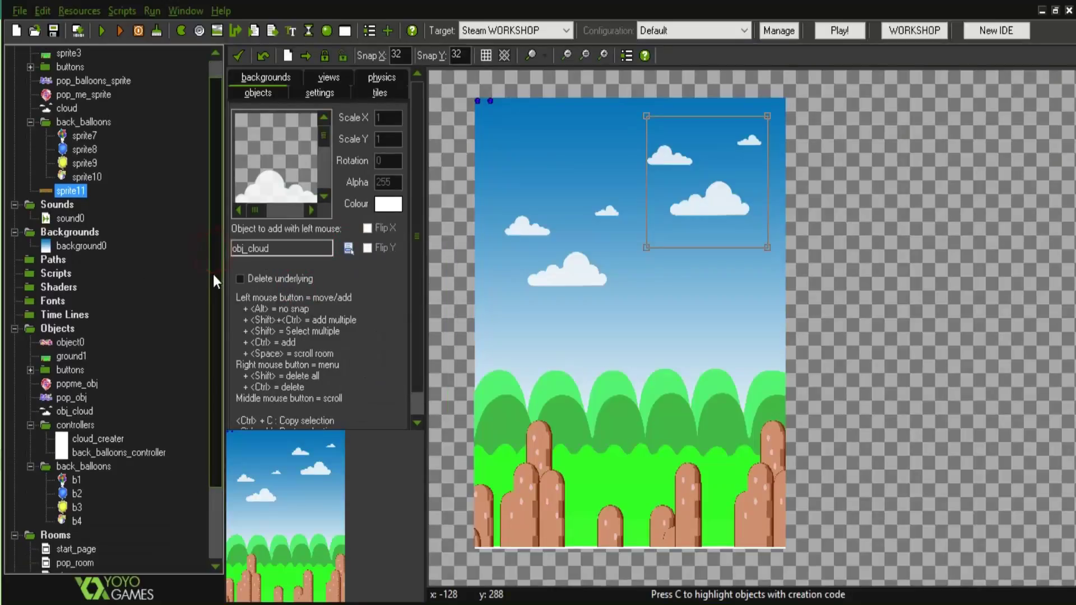
double_click(72, 191)
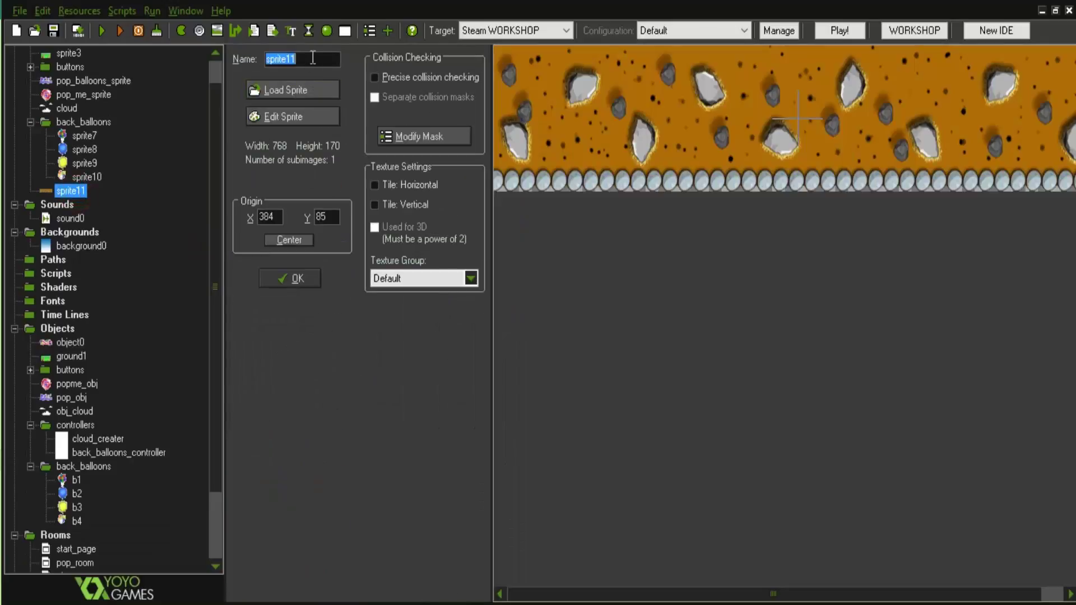
text(roof_sprite)
click(293, 275)
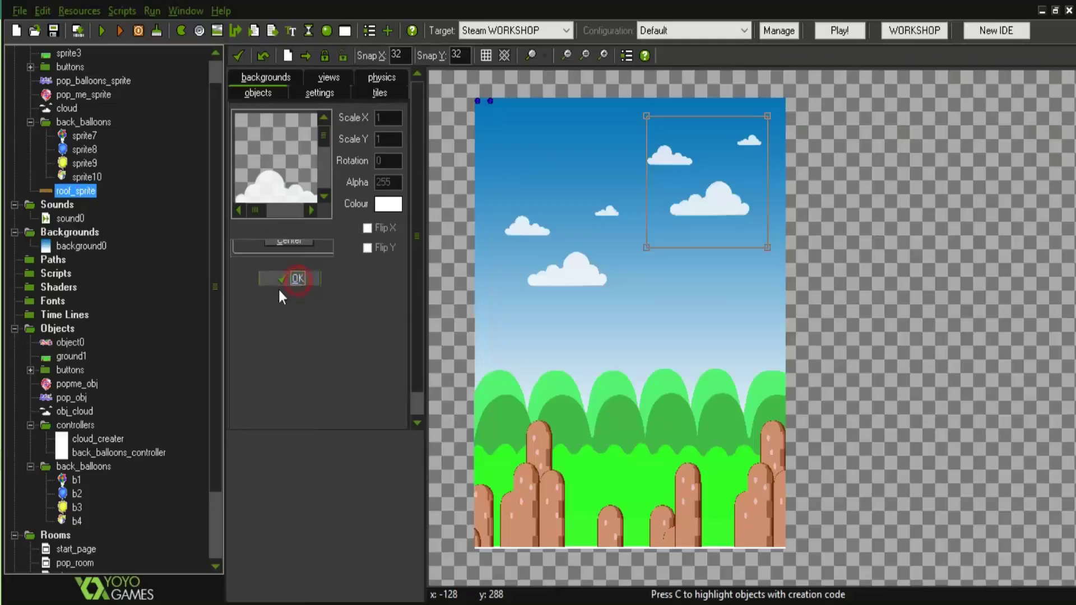
Create a new object and assign roof_sprite as its sprite.
right_click(70, 330)
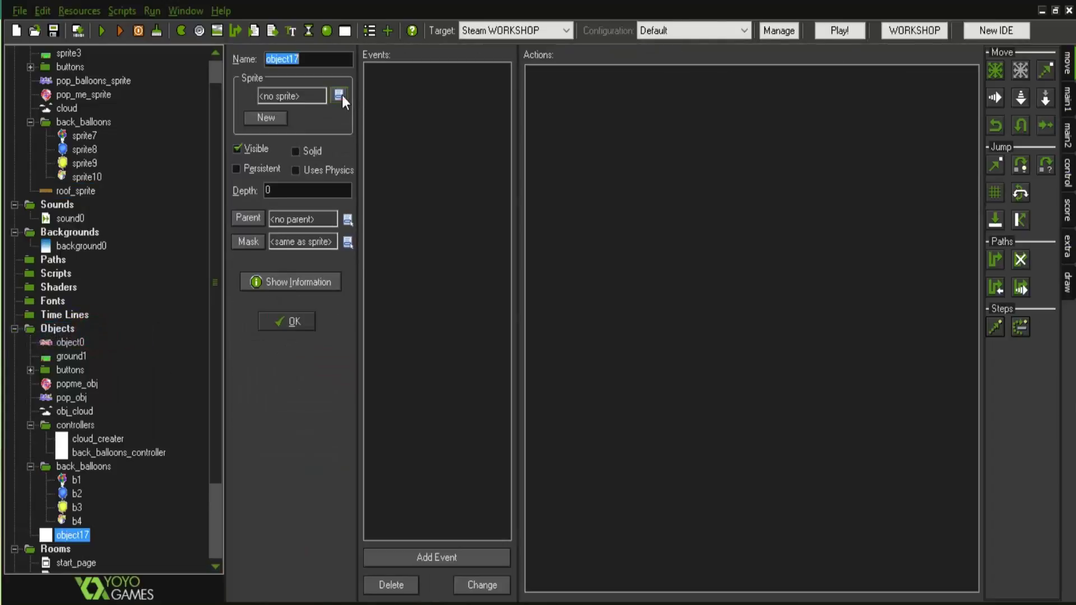
click(339, 95)
click(392, 257)
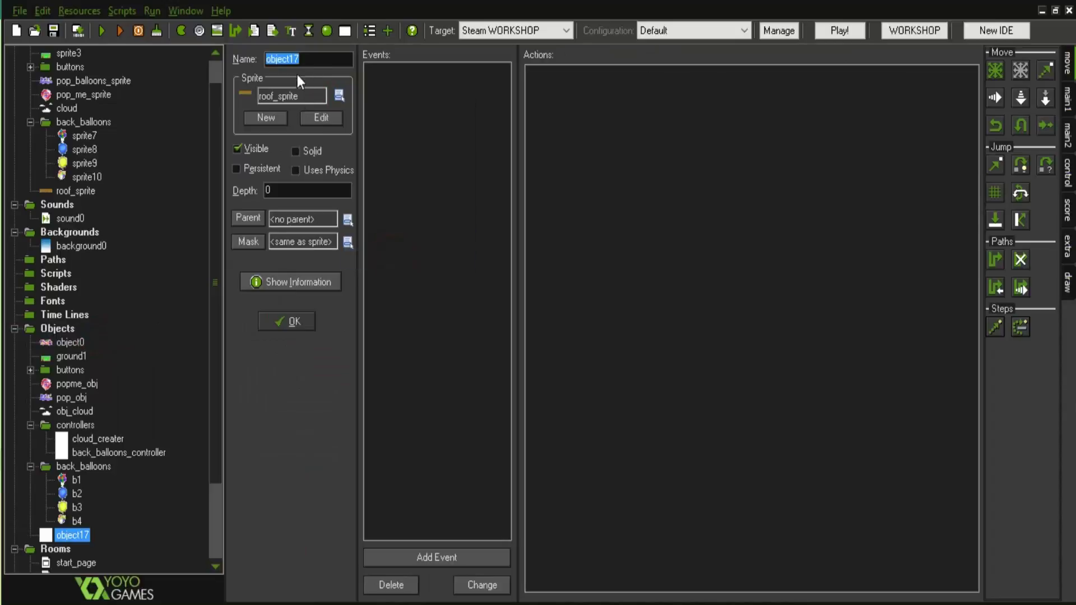
Rename the new roof object as roof_obj and confirm it.
double_click(322, 59)
text(roof_obj)
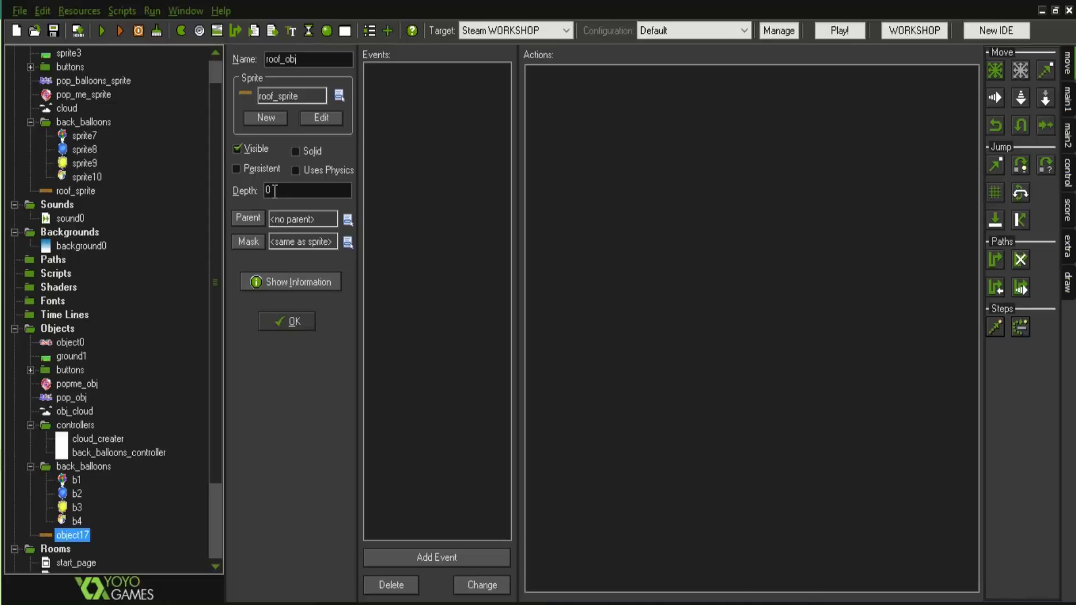
click(294, 323)
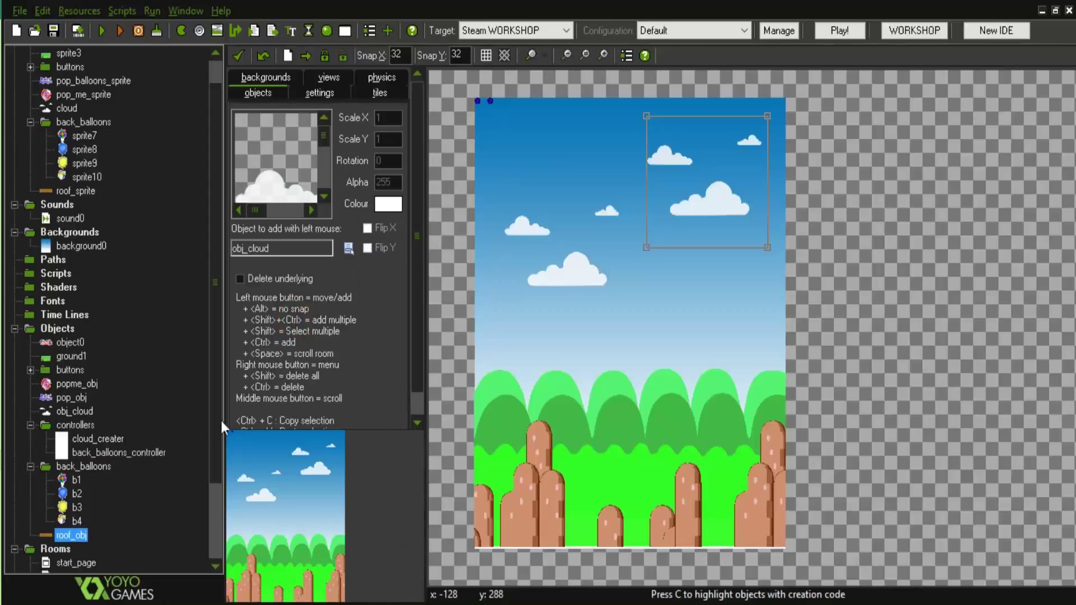
Place one roof_obj instance in the play room and align it across the full width of the room's upper edge.
click(354, 249)
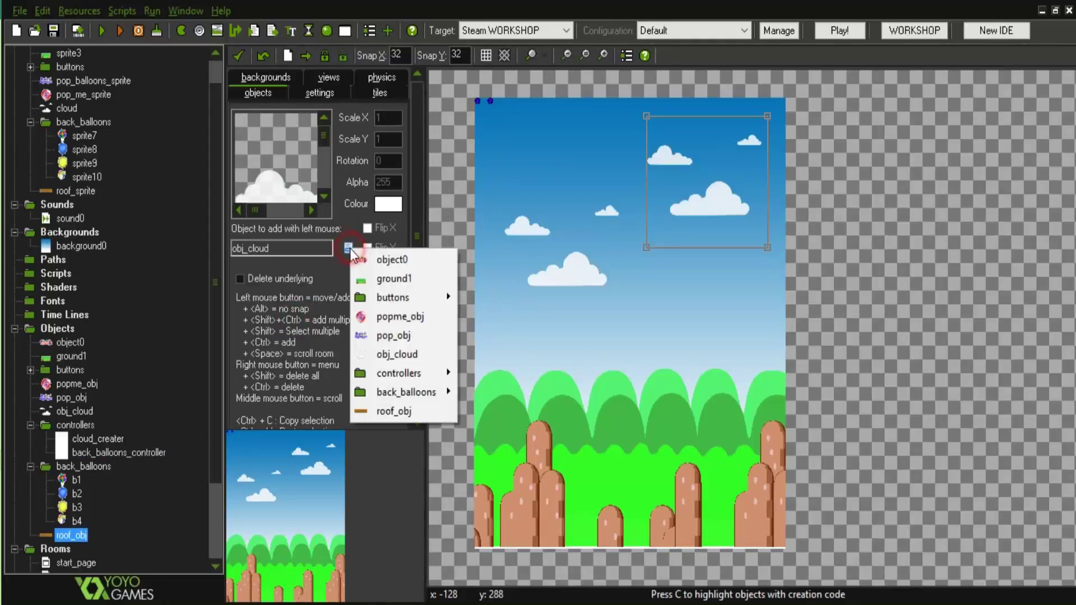
click(392, 411)
click(936, 173)
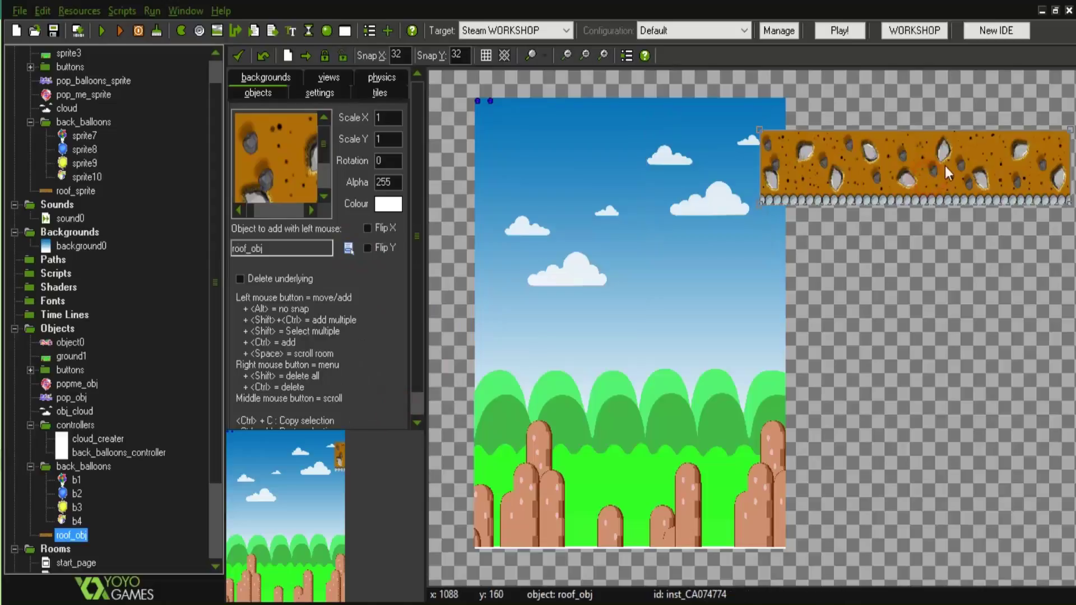
drag(955, 162, 674, 126)
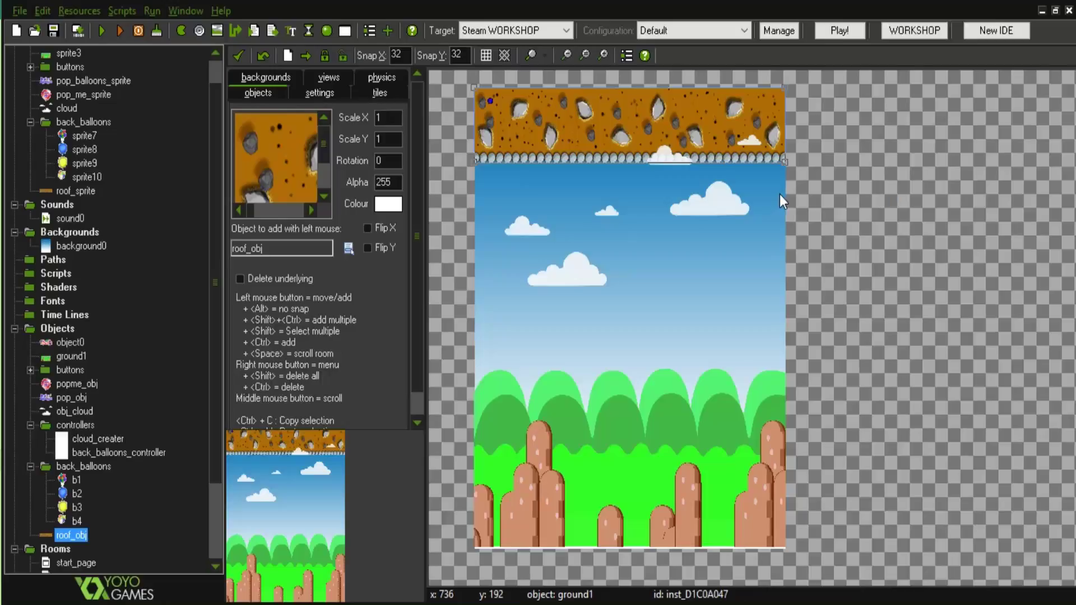
Run the game, start it and pop the Pop me balloon to check the roof in the play room, then quit.
click(103, 31)
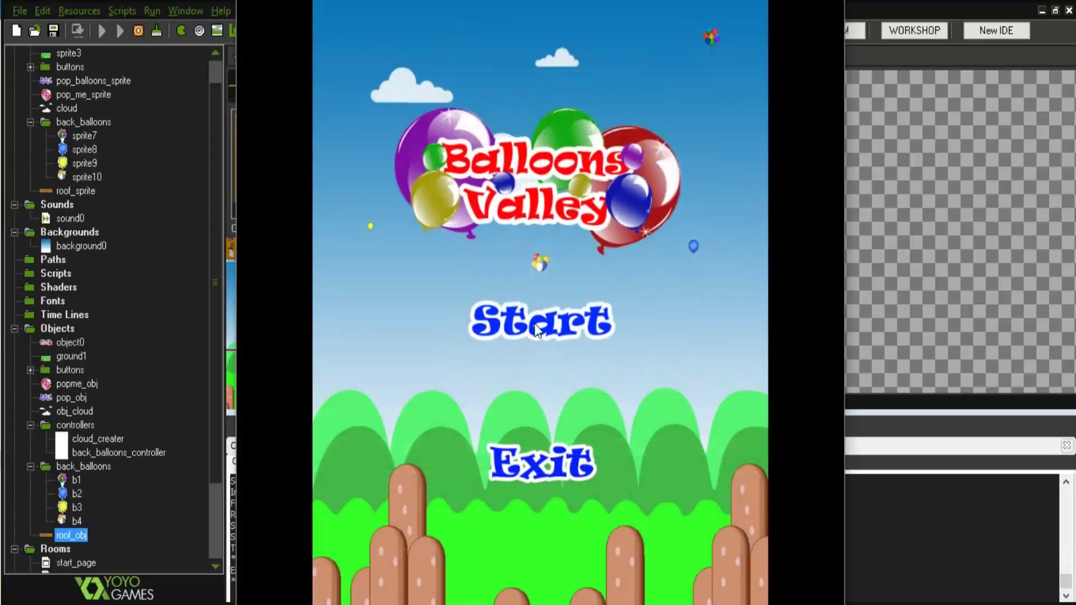
click(555, 322)
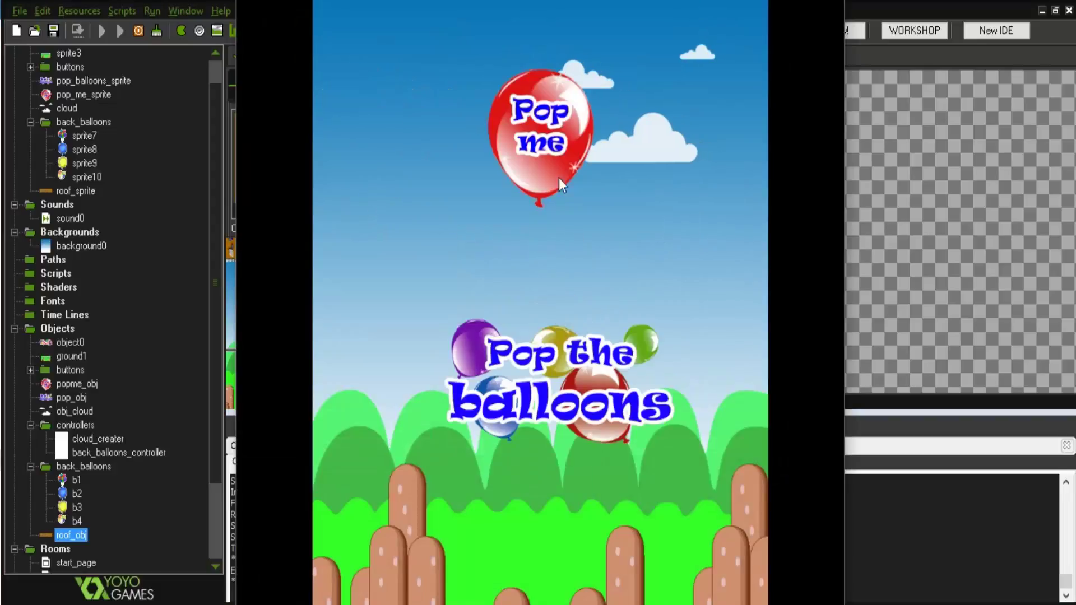
click(546, 158)
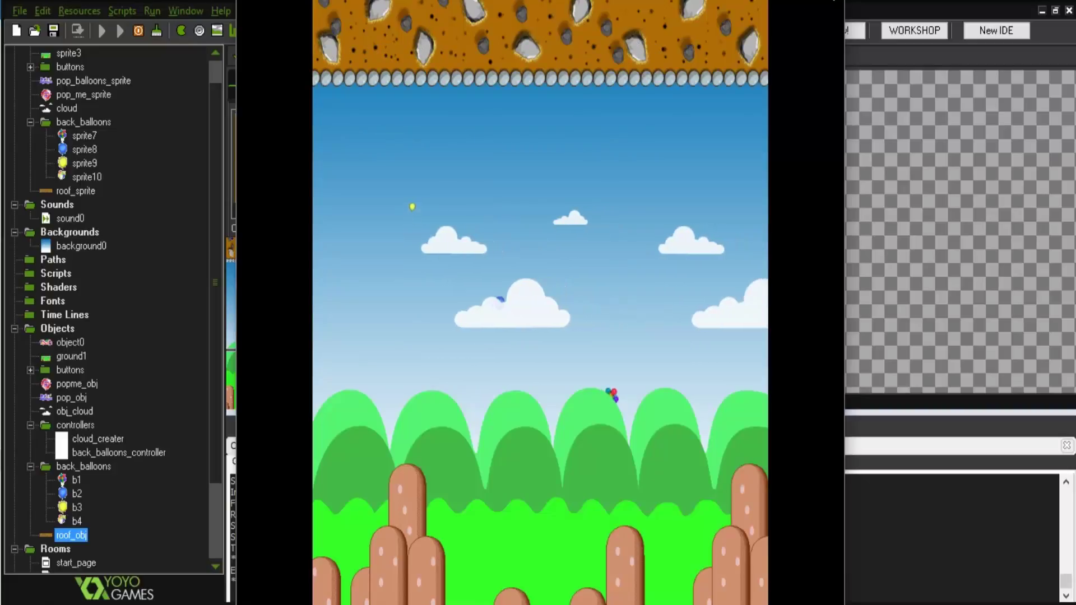
key(Escape)
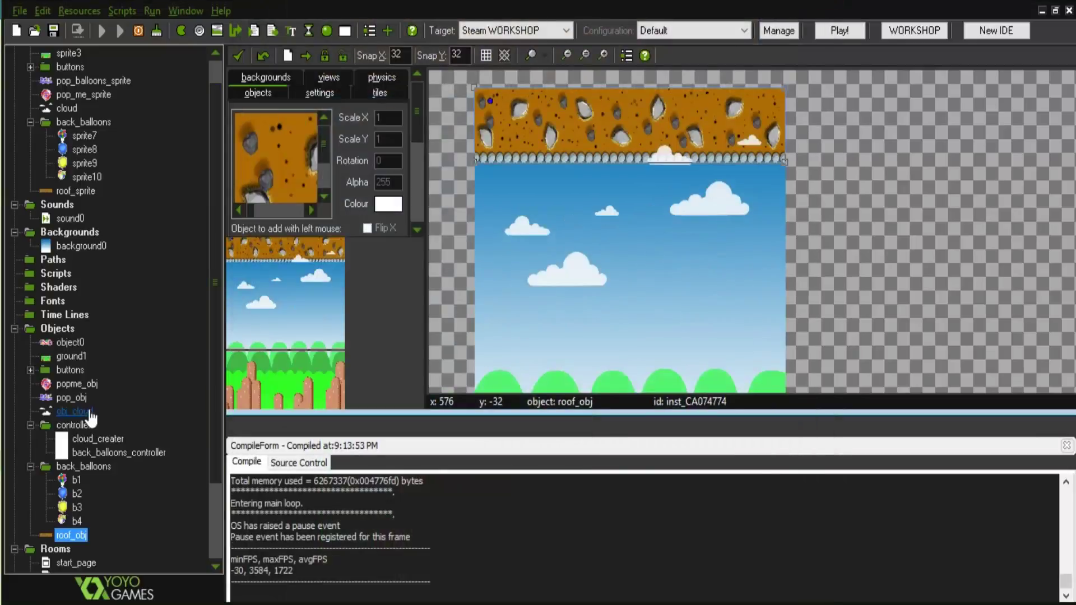
Set the depth of obj_cloud to 10 and save the project.
double_click(73, 412)
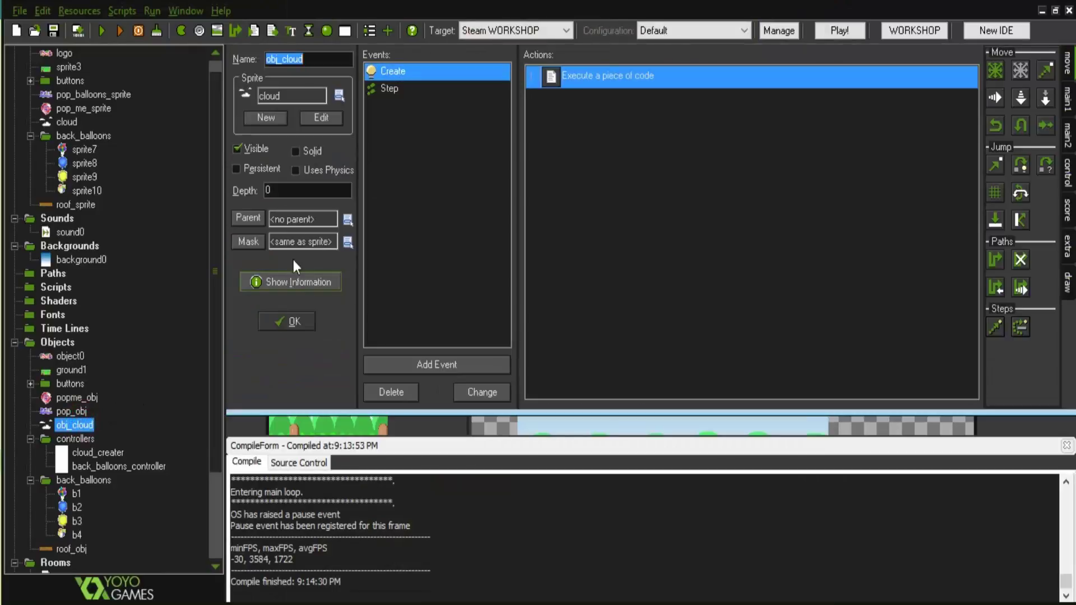
double_click(296, 191)
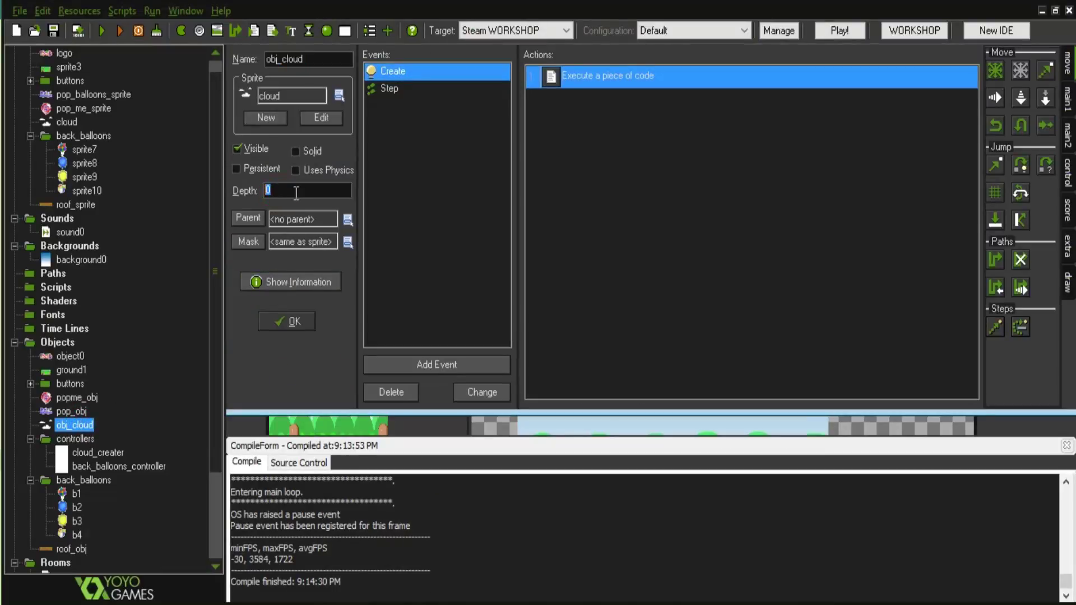
text(10)
click(295, 318)
key(ctrl+s)
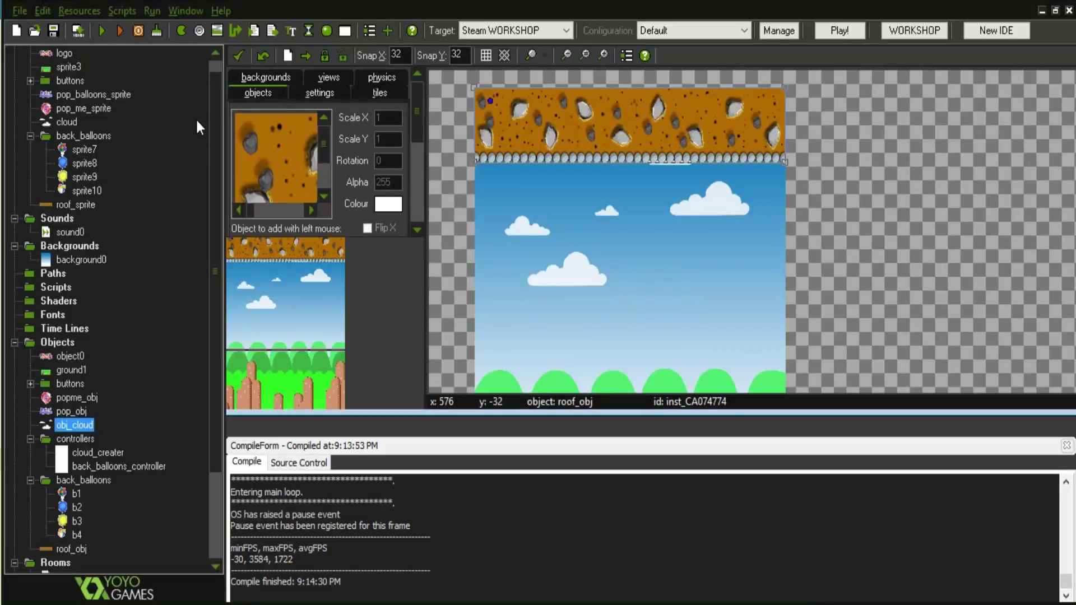
Test the game again through to the play room to check how clouds layer against the roof, then quit.
click(101, 29)
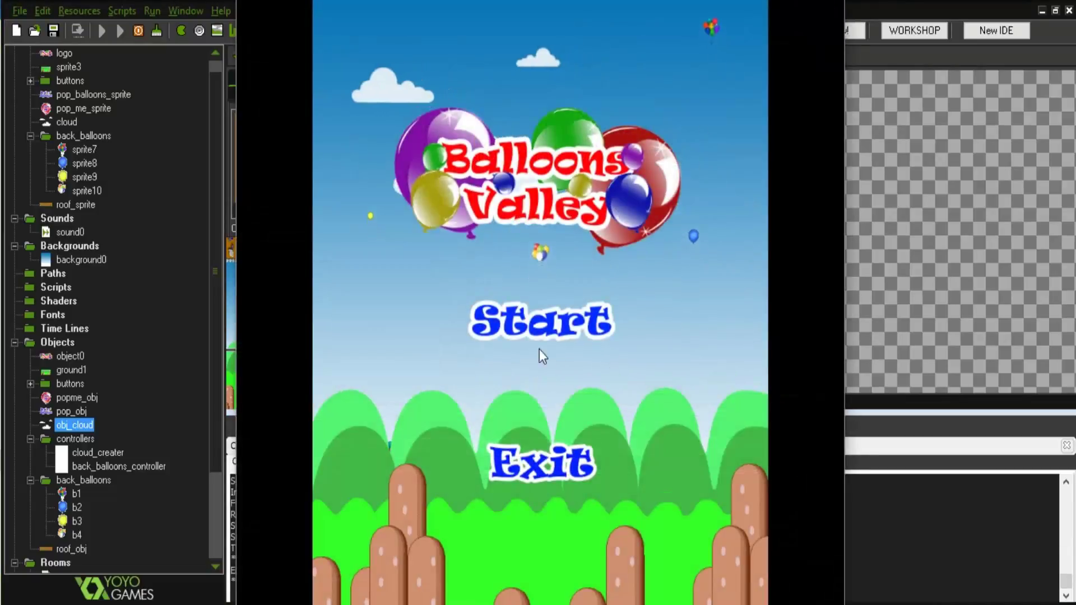
click(537, 336)
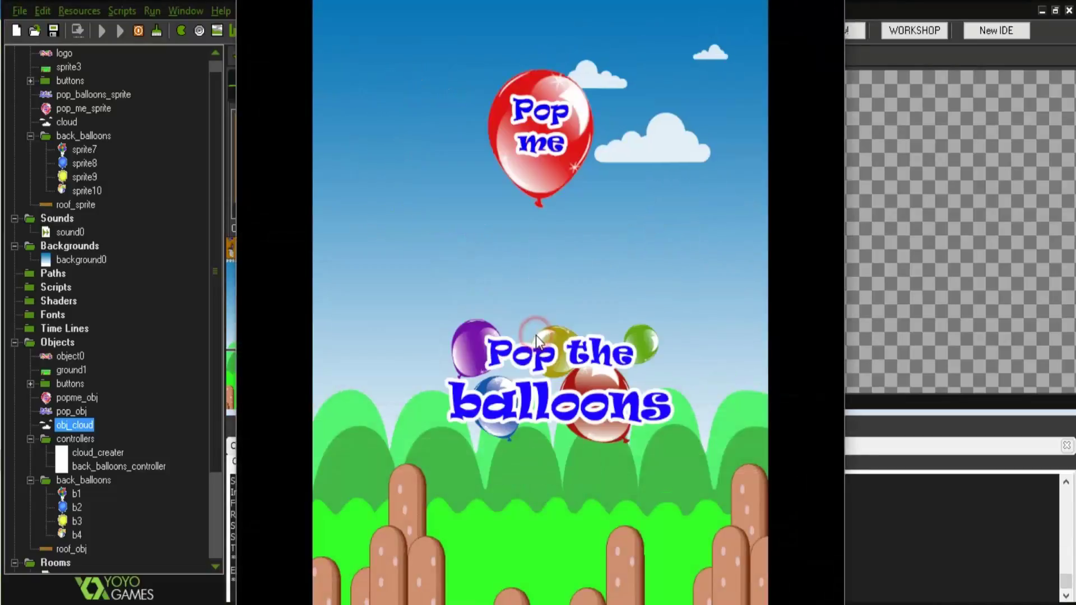
click(560, 186)
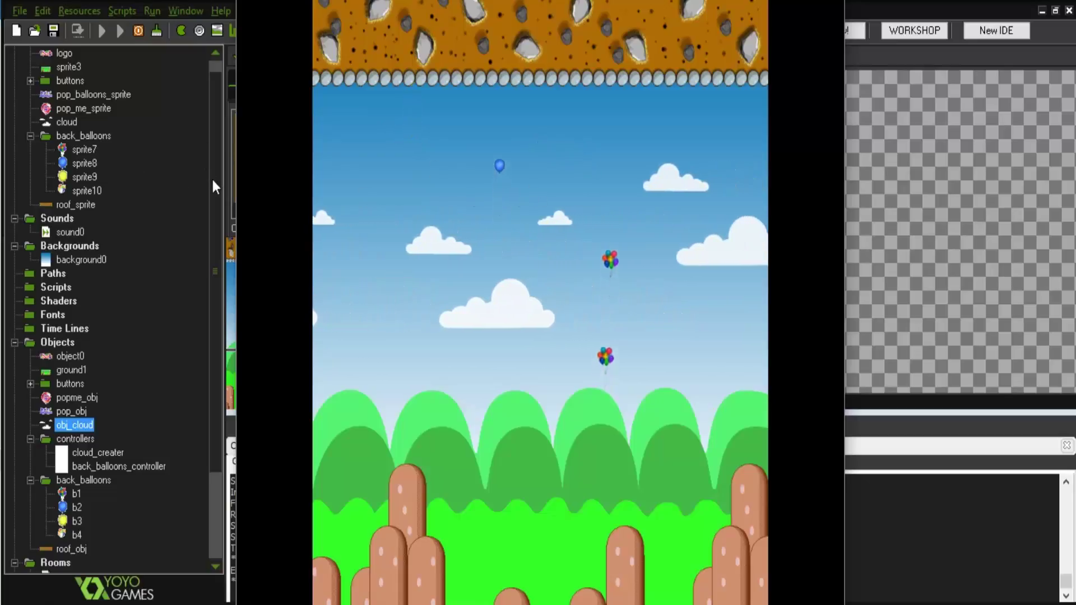
drag(212, 177, 232, 149)
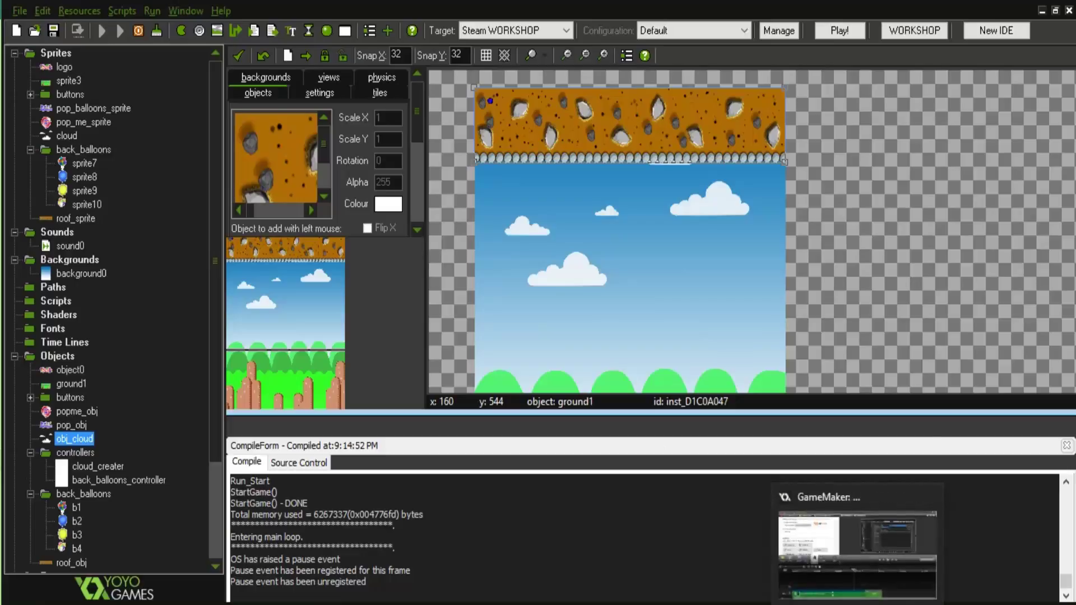
click(857, 603)
key(Escape)
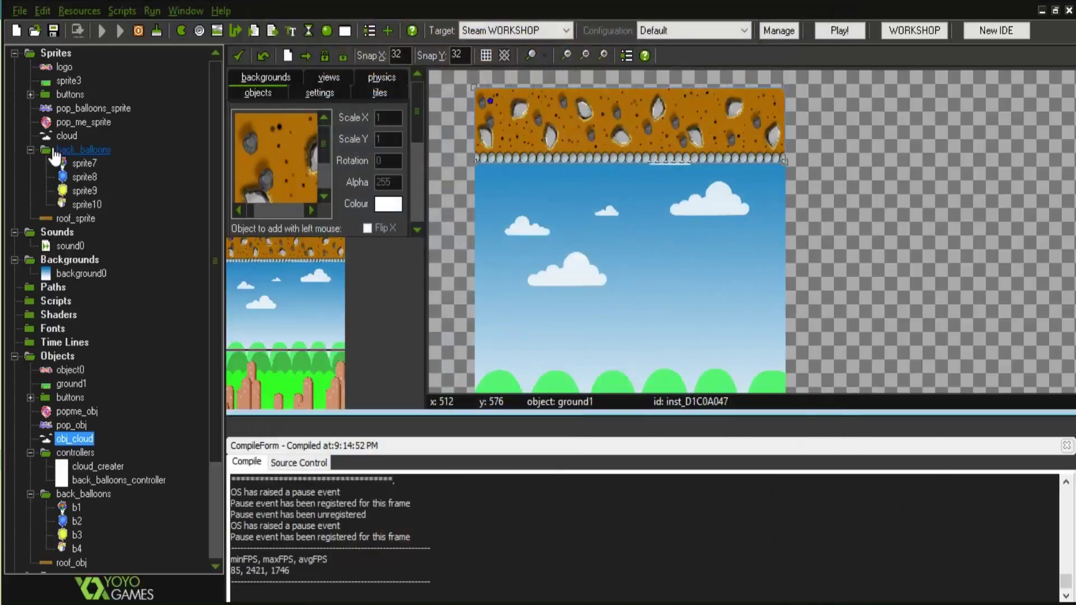
Create a sprite group named balloons under Sprites.
right_click(56, 52)
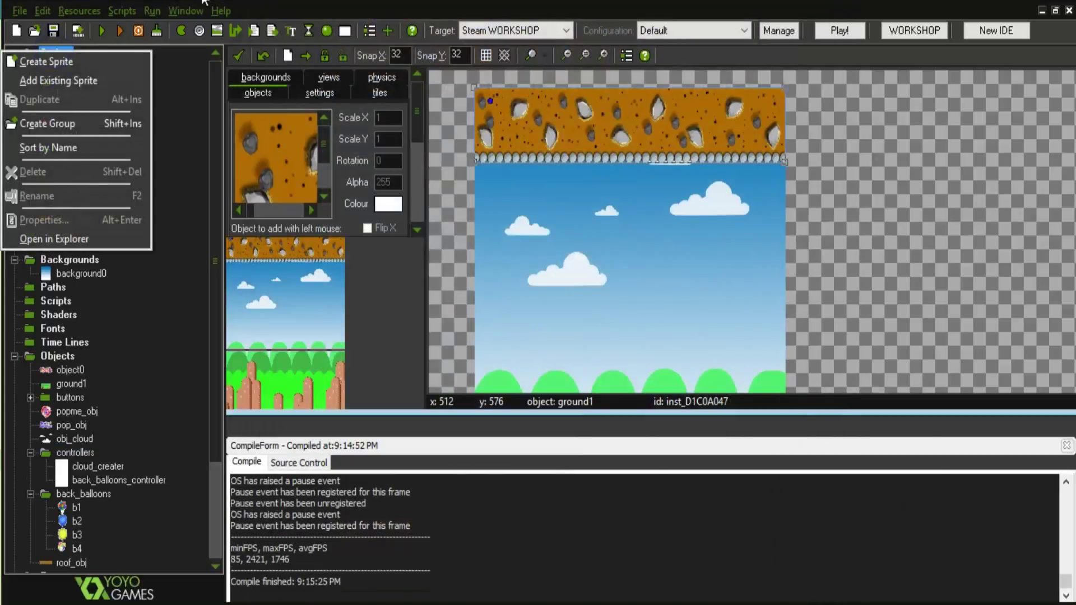
click(56, 123)
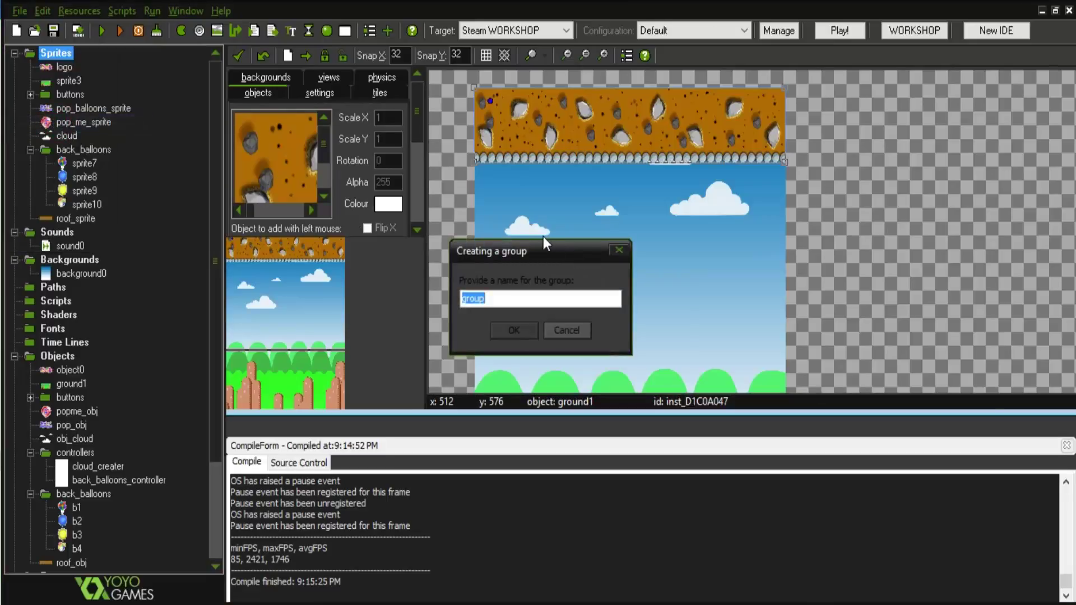
text(balloons)
click(522, 333)
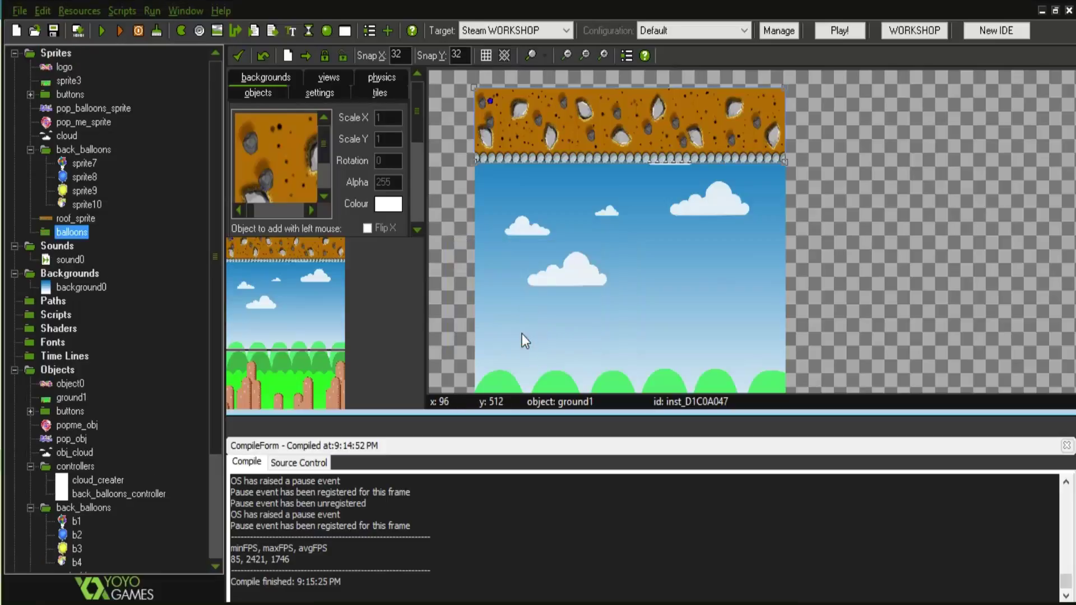
Create a sprite in the balloons group and load the images blue_balloon_0 through blue_balloon_6 as its frames.
right_click(78, 241)
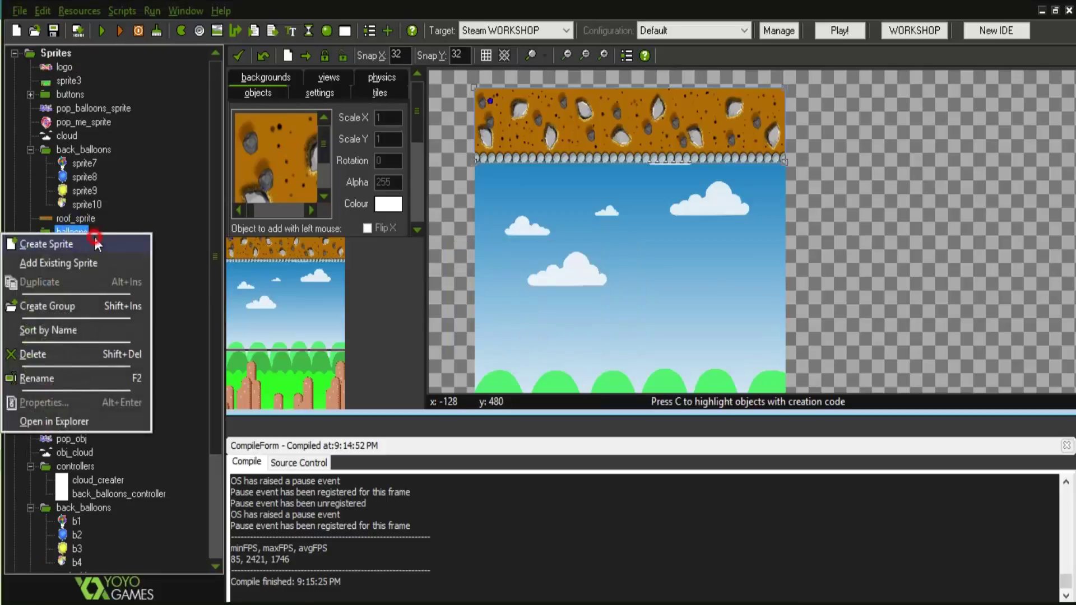
click(101, 242)
click(286, 90)
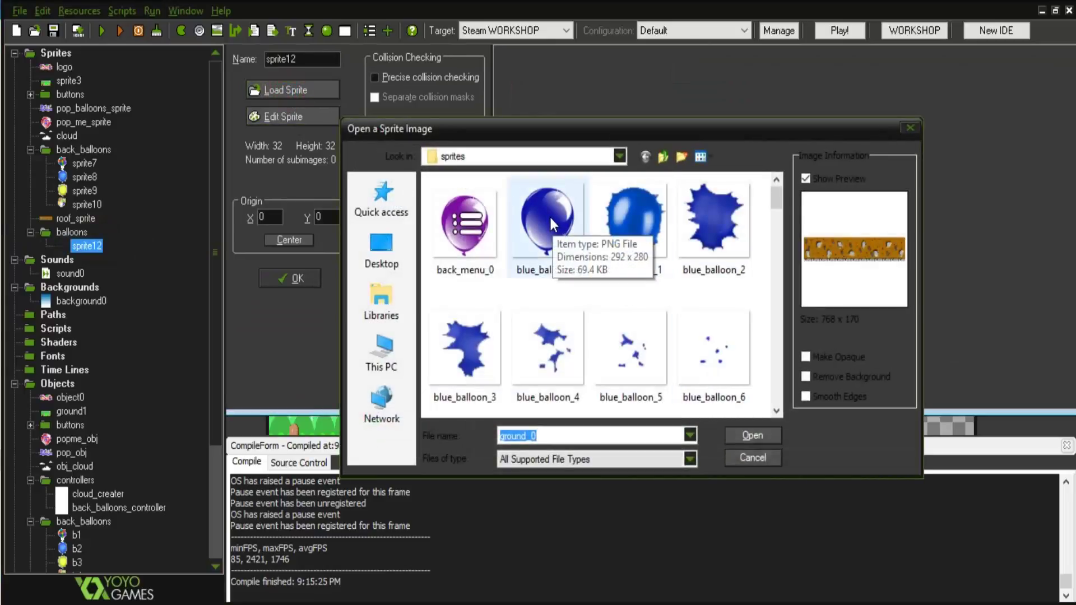
click(549, 214)
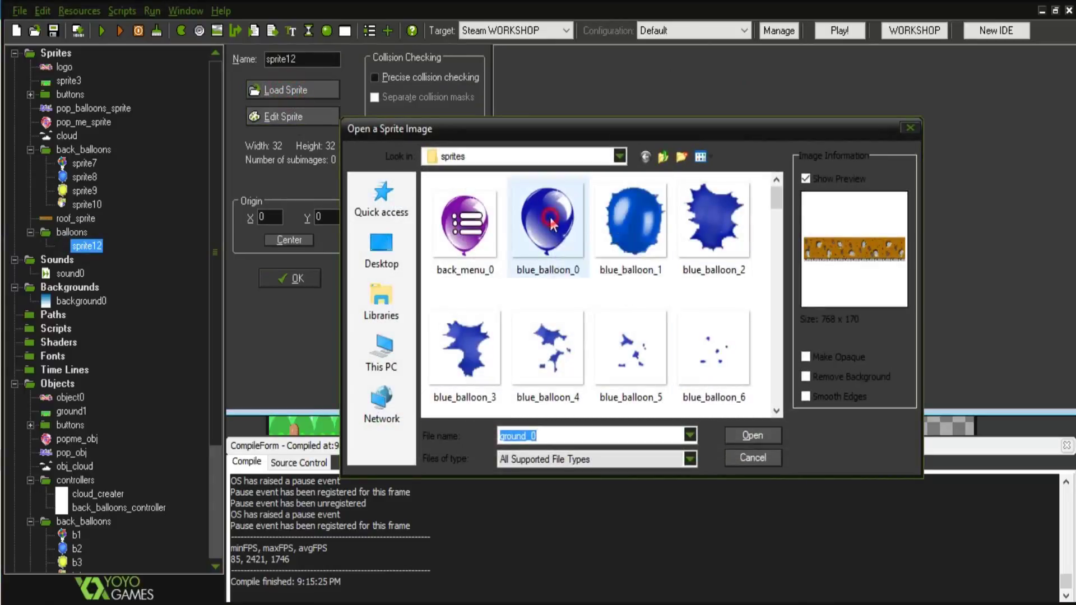
click(634, 238)
key(Left)
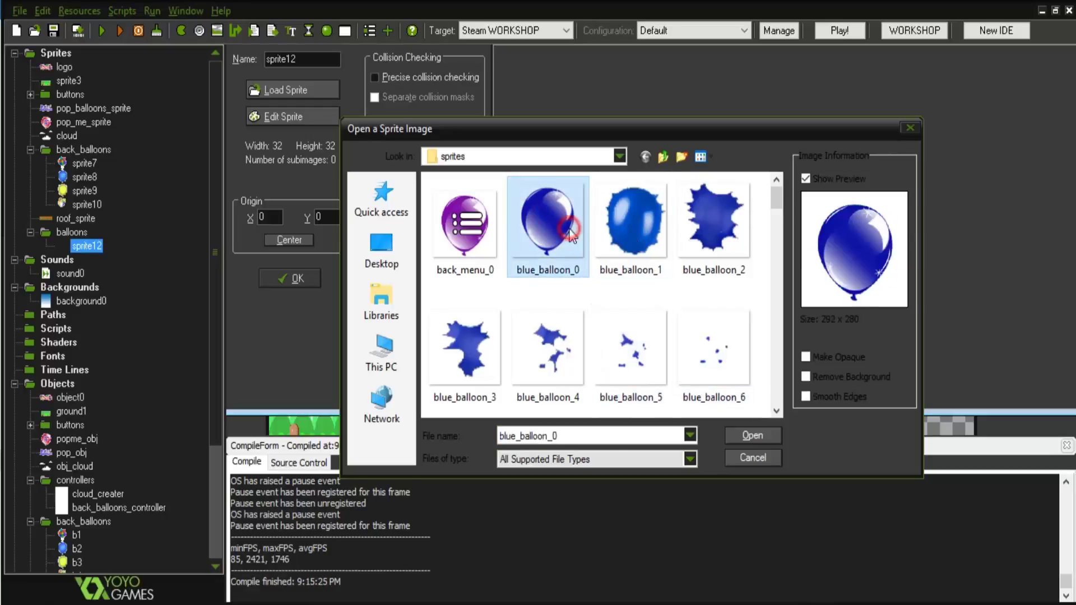
ctrl+click(645, 225)
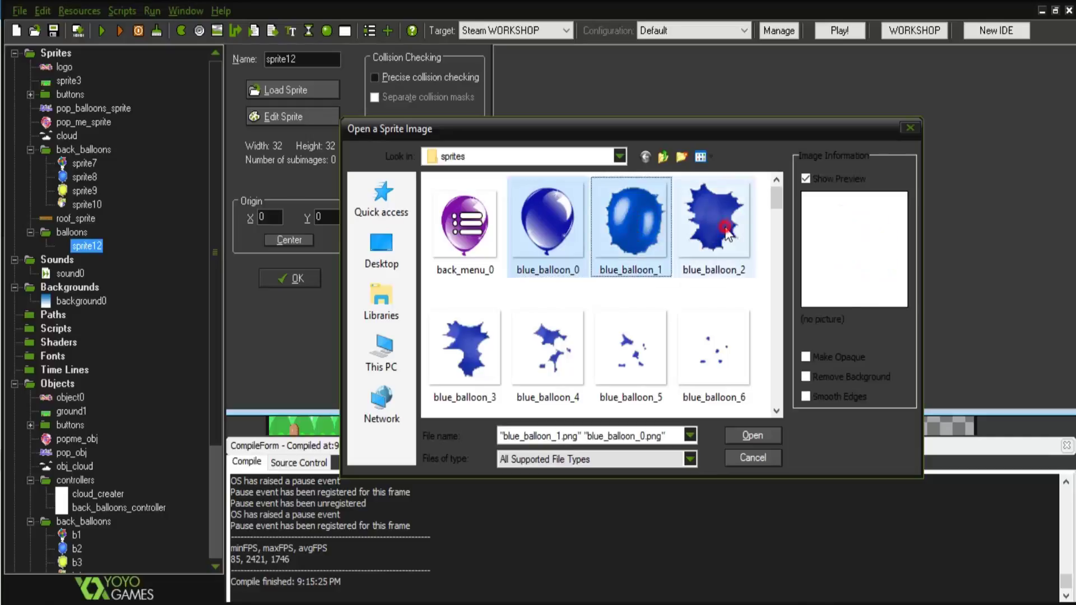
ctrl+click(714, 225)
ctrl+click(721, 353)
ctrl+click(632, 347)
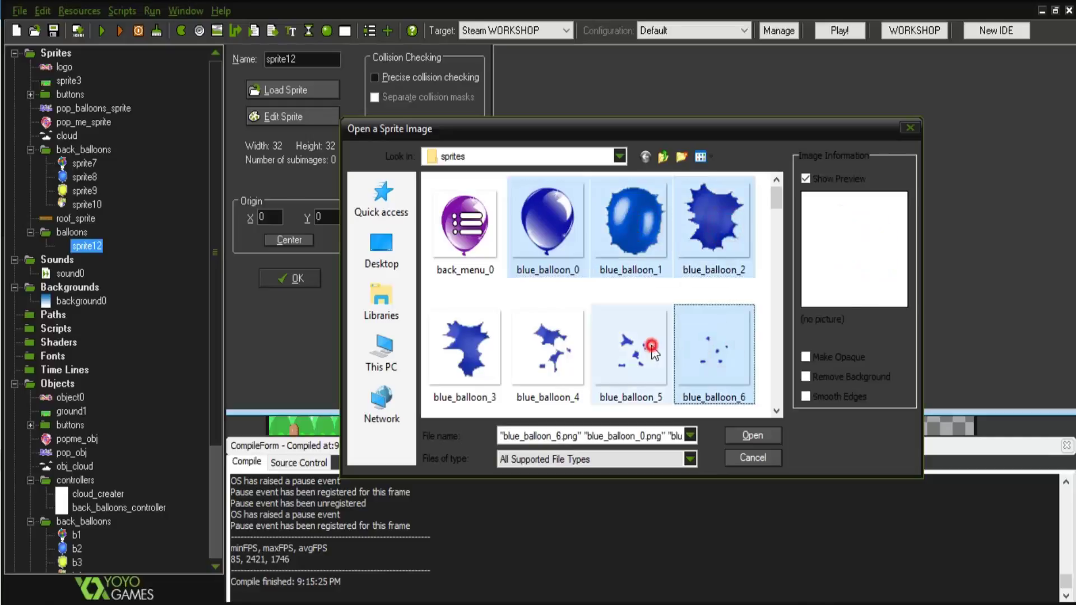
ctrl+click(549, 348)
ctrl+click(477, 352)
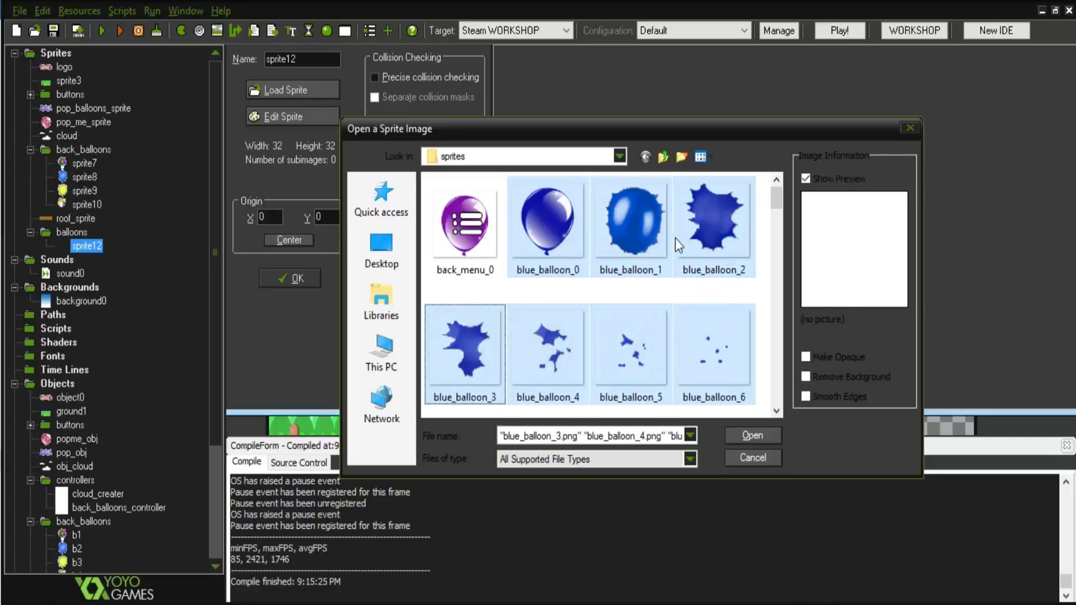
click(752, 436)
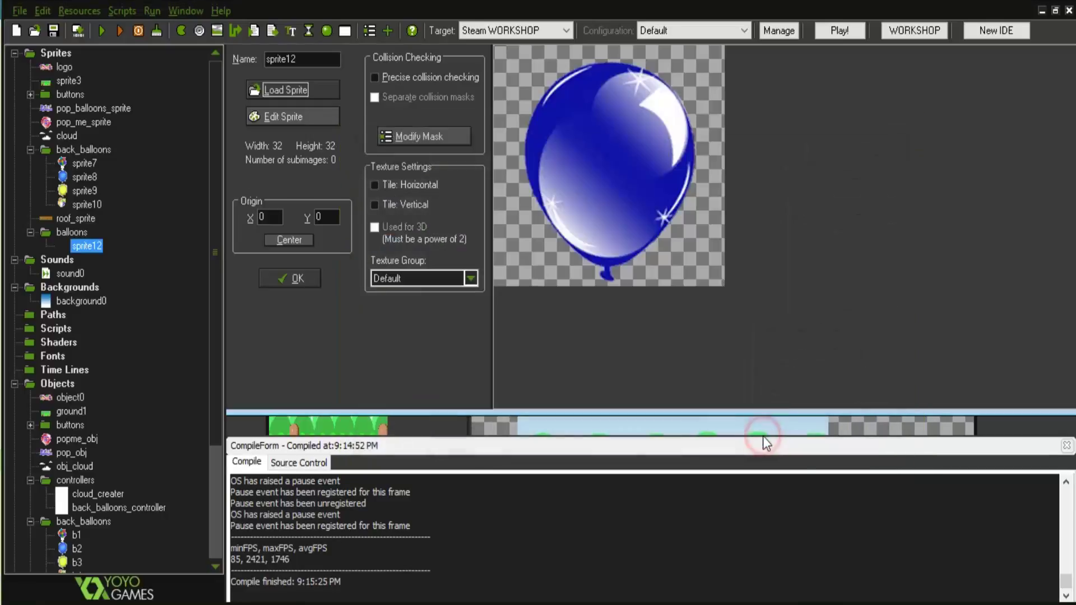
Center the origin of the blue balloon sprite and rename the sprite as blue_balloon.
click(298, 241)
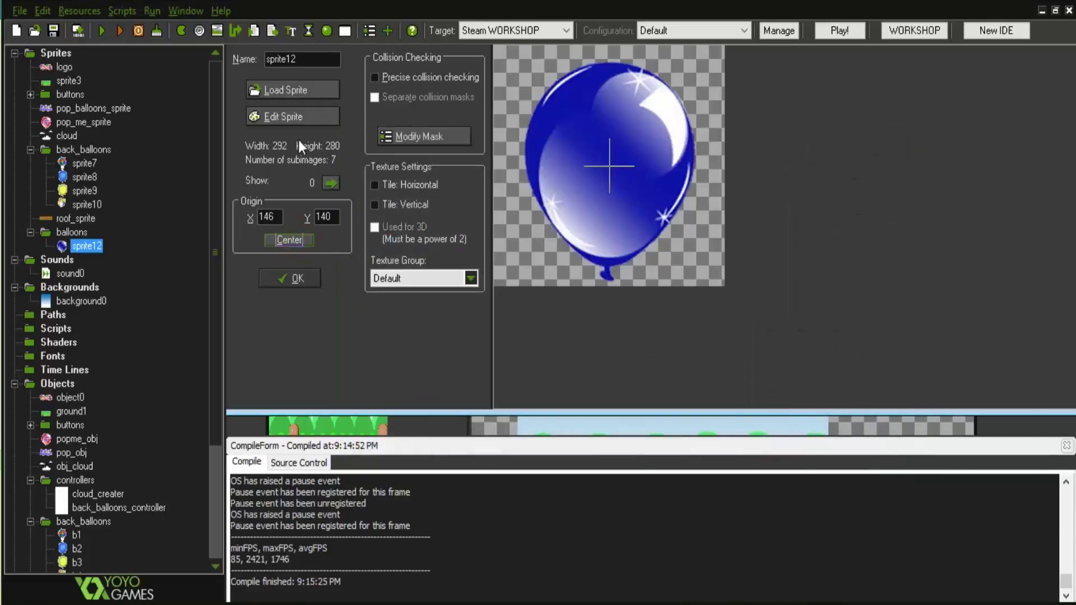
click(287, 117)
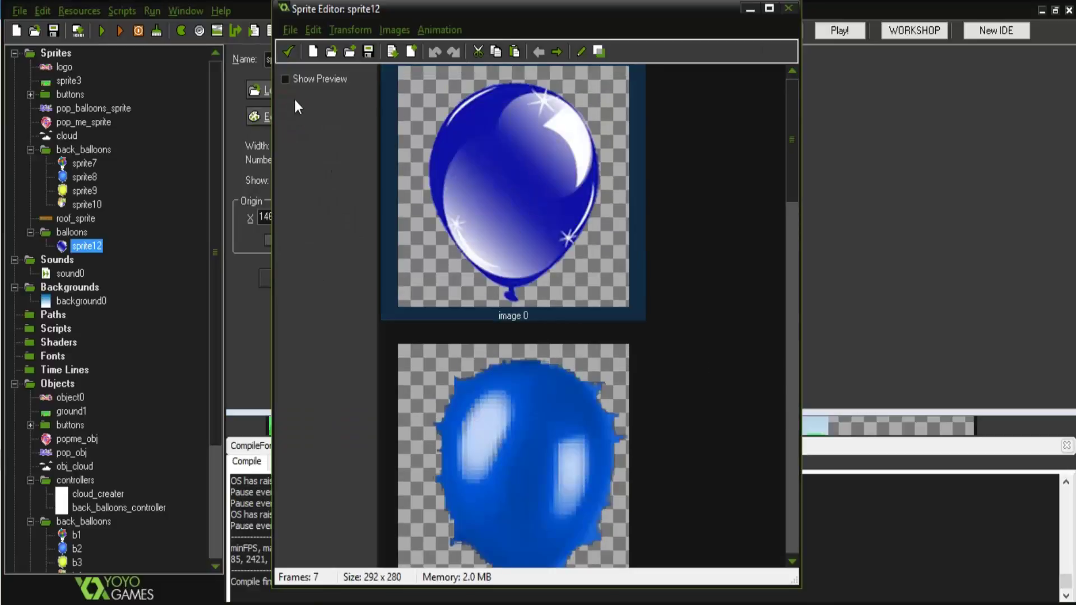
click(289, 52)
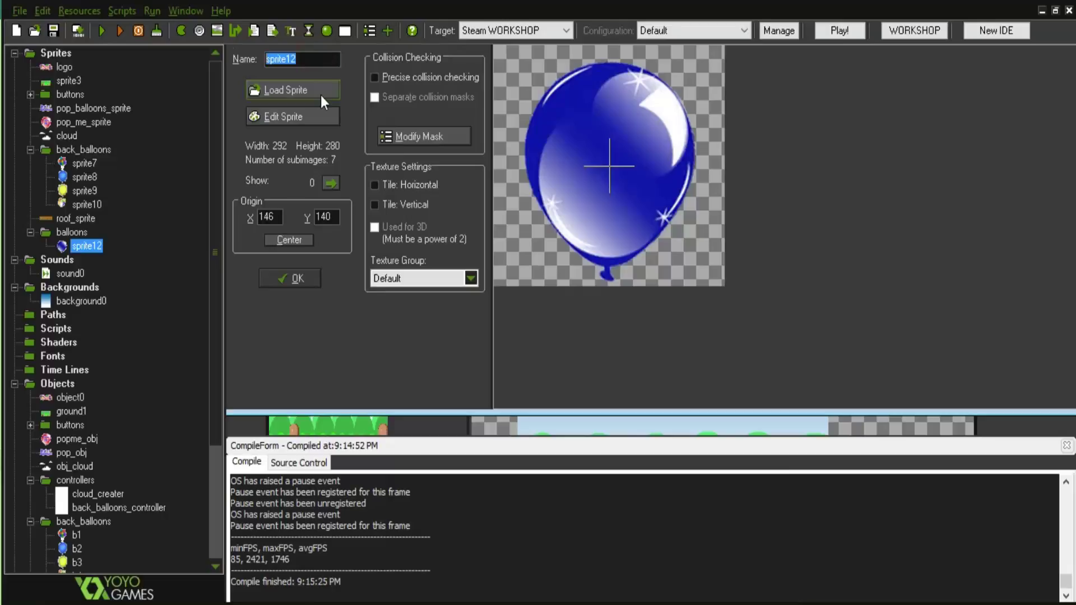
text(blue_balloon)
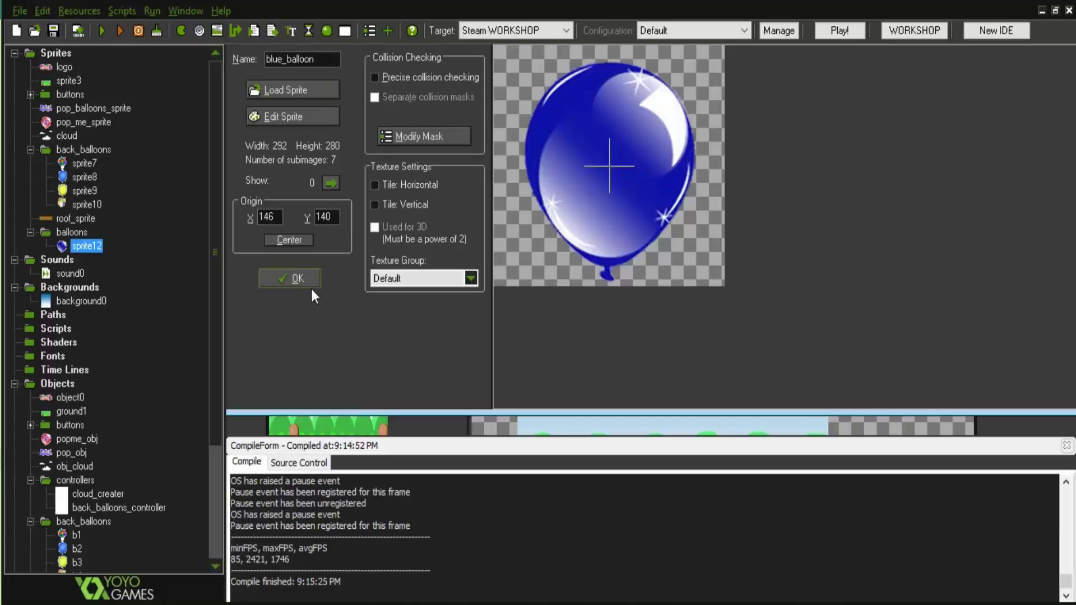
click(310, 285)
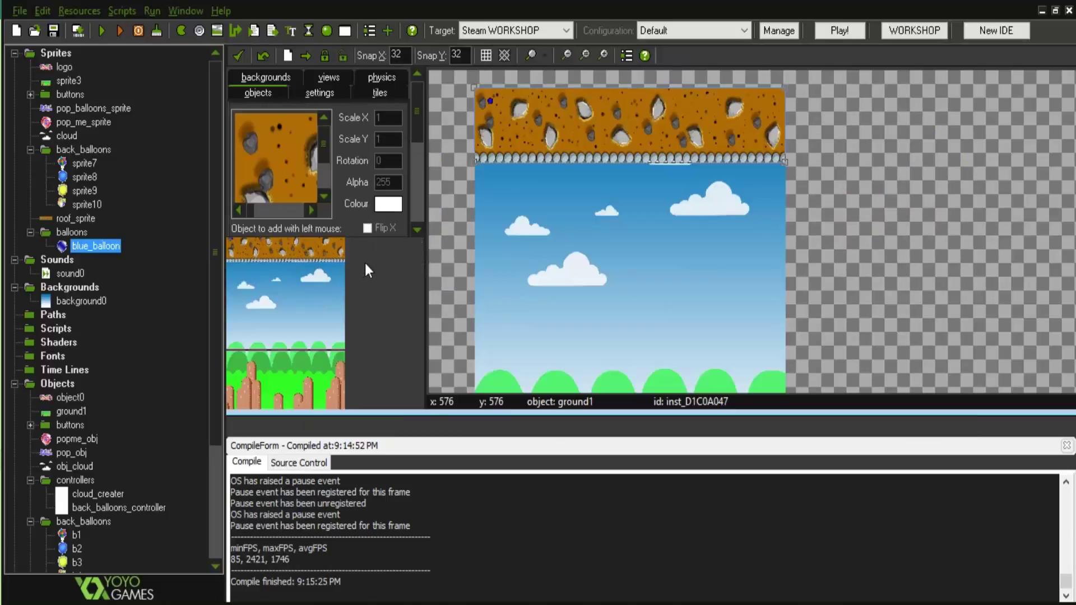
Create another sprite in the balloons group and load the images green_balloon_0 through green_balloon_6 as its frames.
right_click(66, 232)
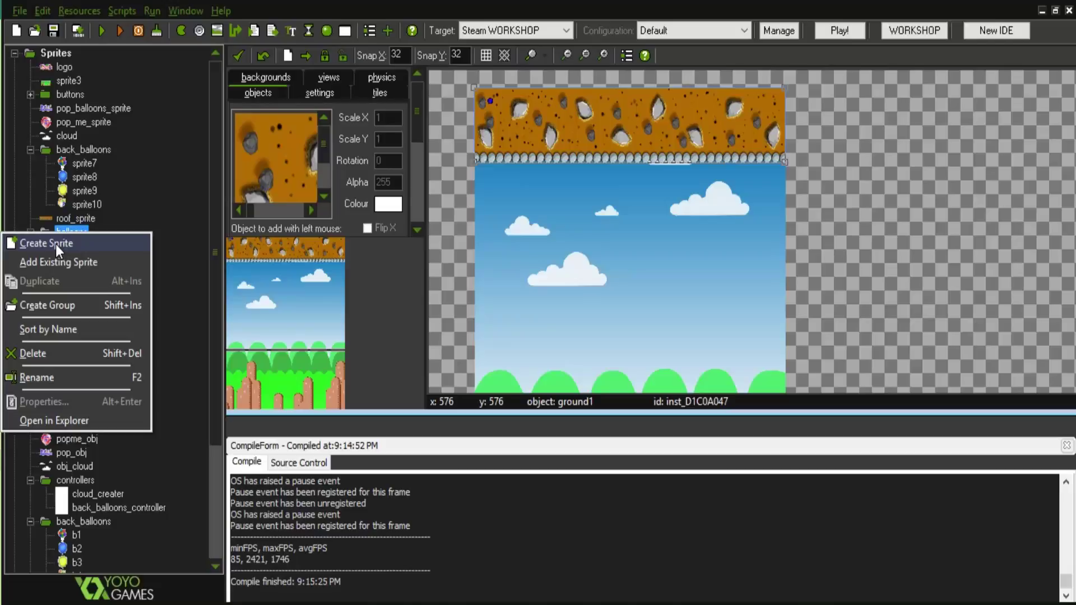
click(56, 244)
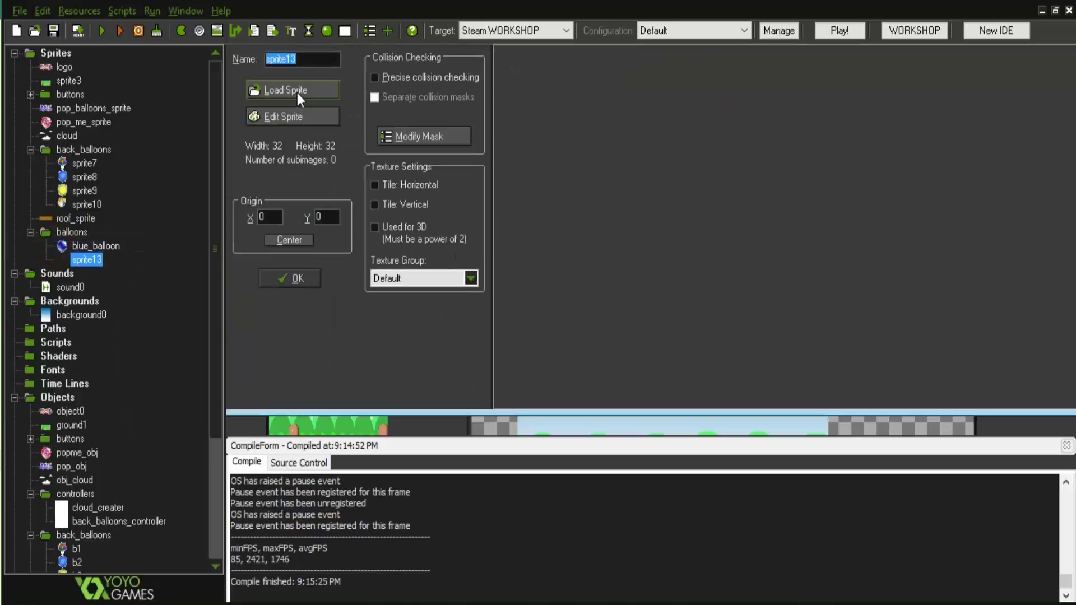
click(297, 93)
scroll(691, 288, down, 2)
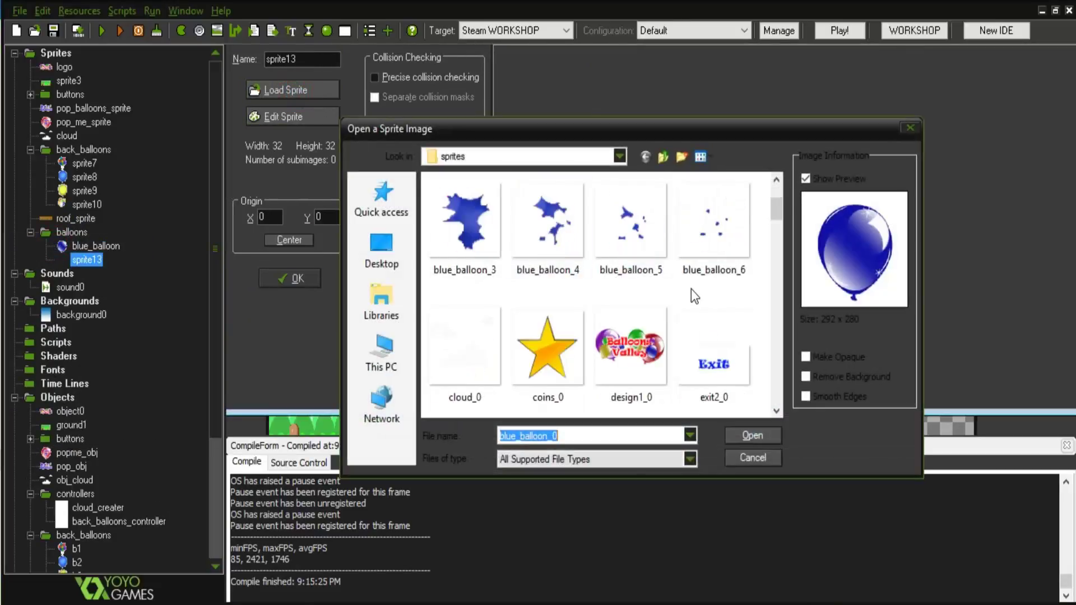
scroll(638, 303, down, 2)
click(546, 345)
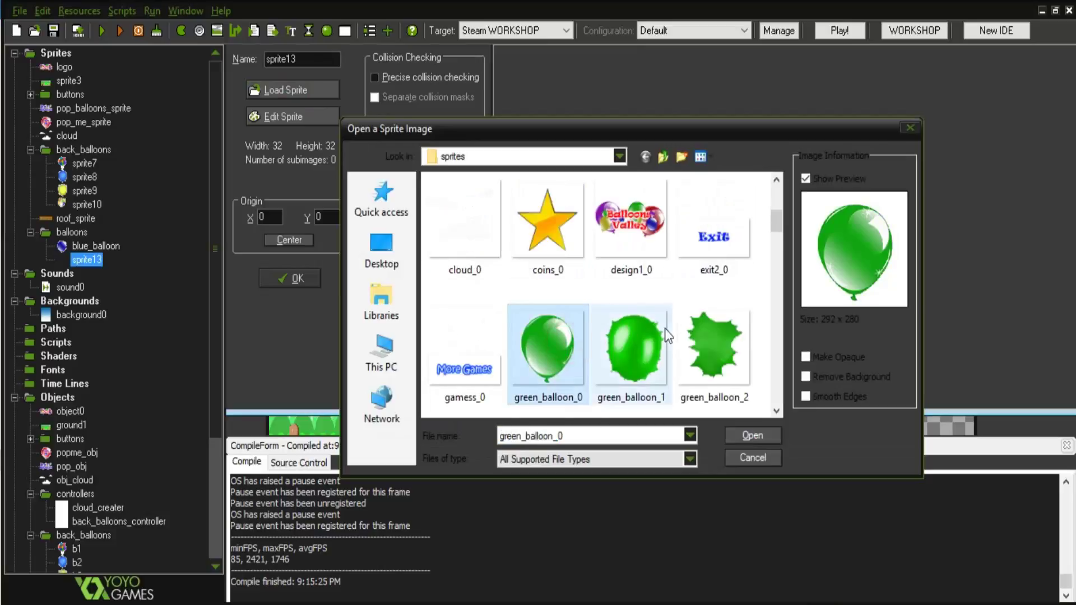
scroll(667, 335, down, 2)
ctrl+click(632, 222)
ctrl+click(714, 222)
ctrl+click(714, 348)
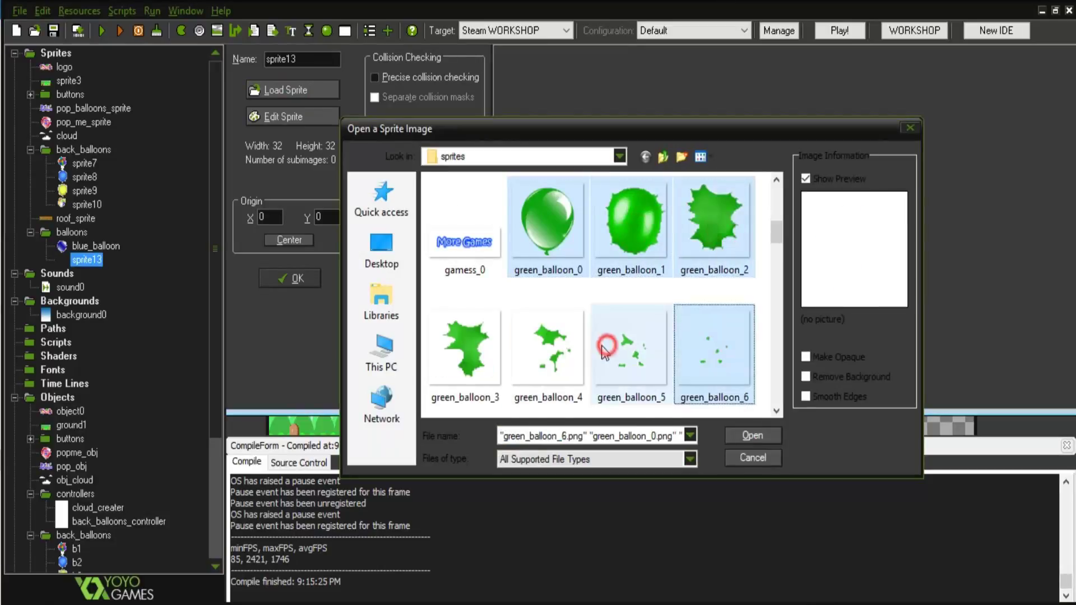
ctrl+click(606, 347)
ctrl+click(554, 345)
ctrl+click(466, 347)
click(750, 433)
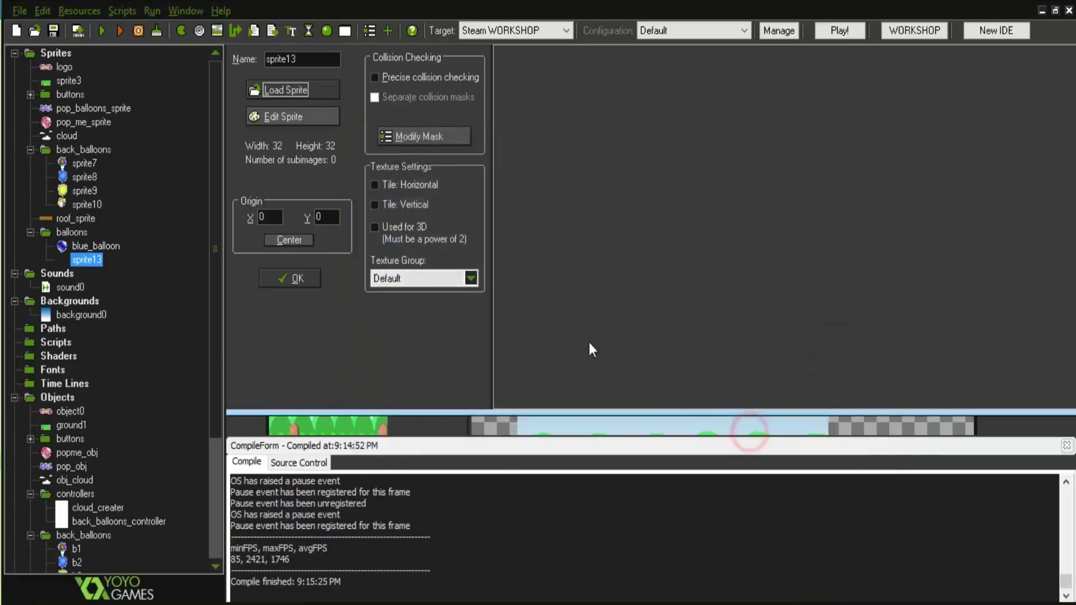
Center the origin of the green balloon sprite and rename the sprite as green_balloon.
click(288, 240)
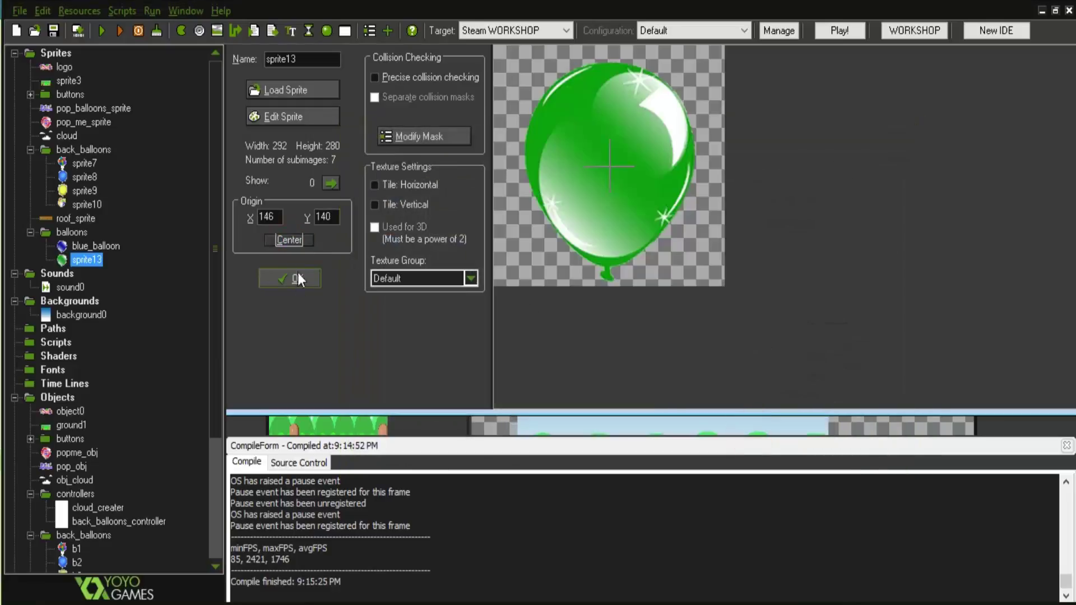
double_click(286, 59)
text(g)
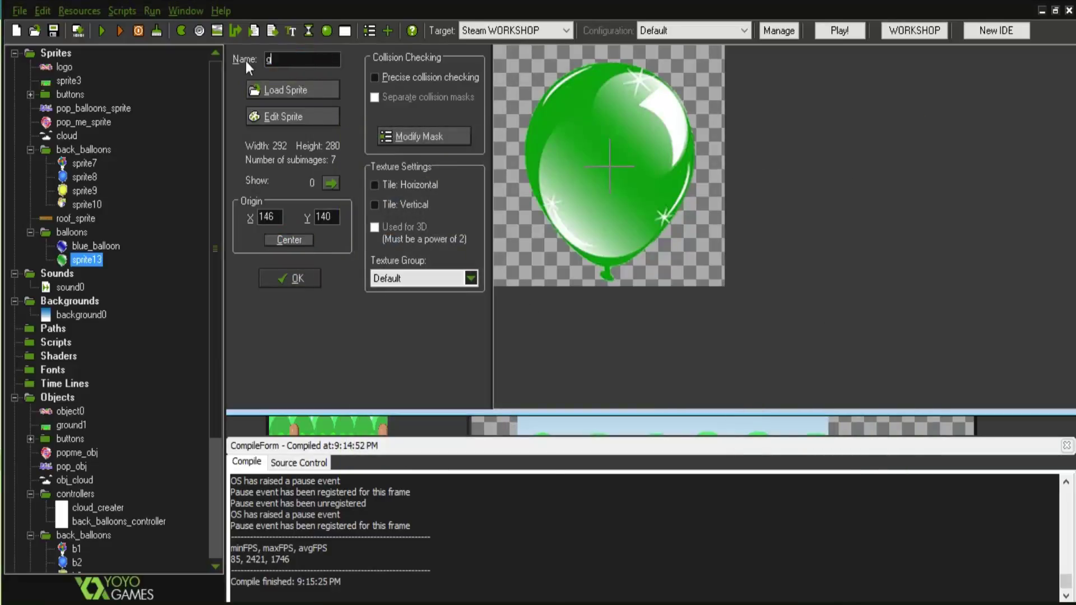
text(reen_balloon)
click(296, 278)
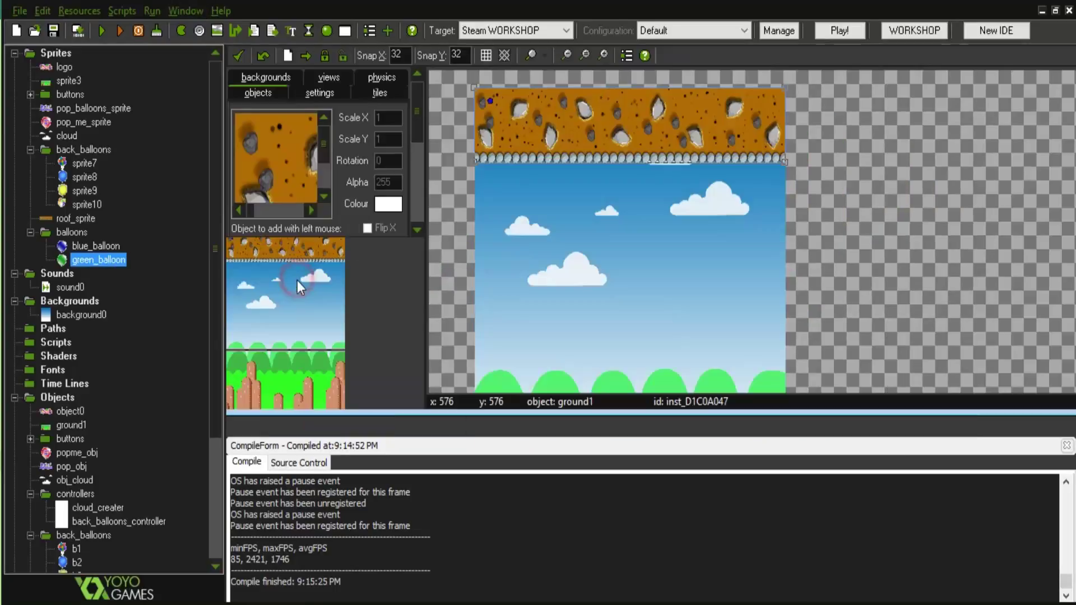
Create a sprite in the balloons group and load the images purple_balloon_0 through purple_balloon_6 as its frames.
right_click(81, 233)
click(89, 241)
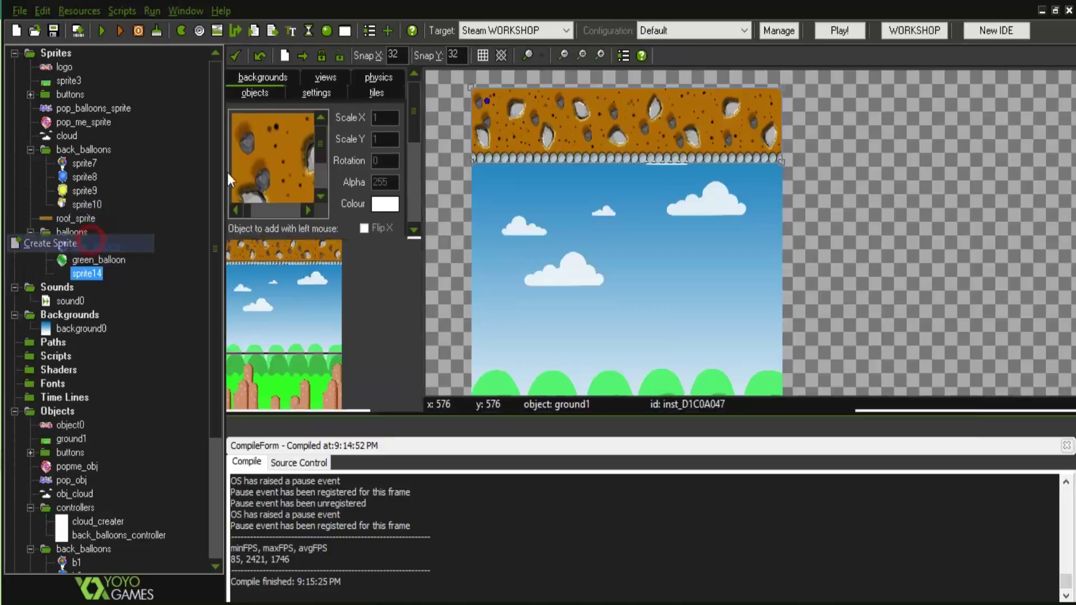
click(311, 92)
scroll(541, 262, down, 5)
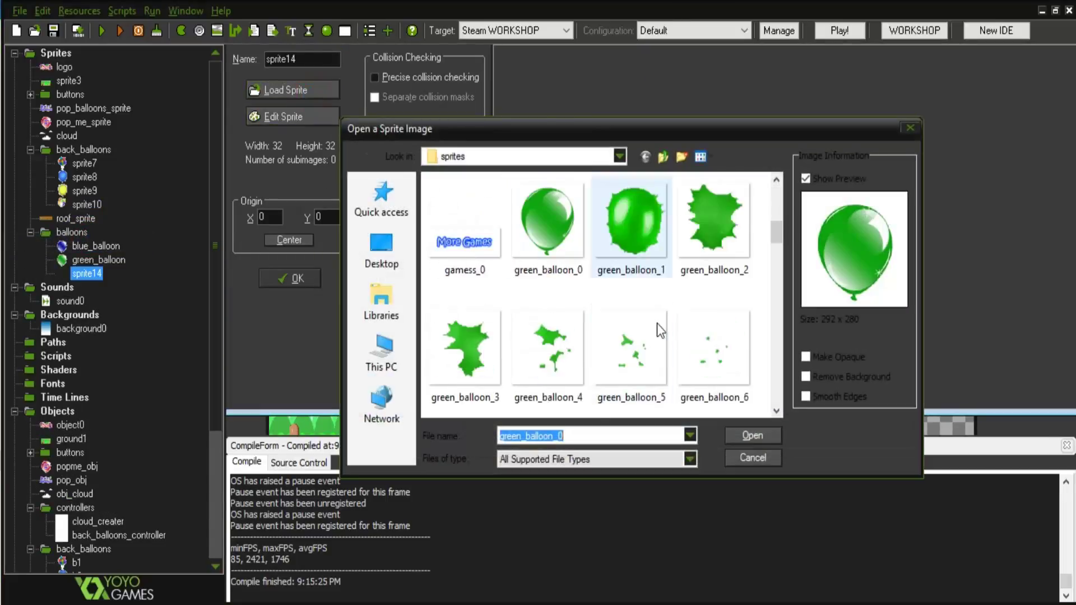
scroll(657, 324, down, 2)
scroll(607, 342, down, 1)
click(556, 252)
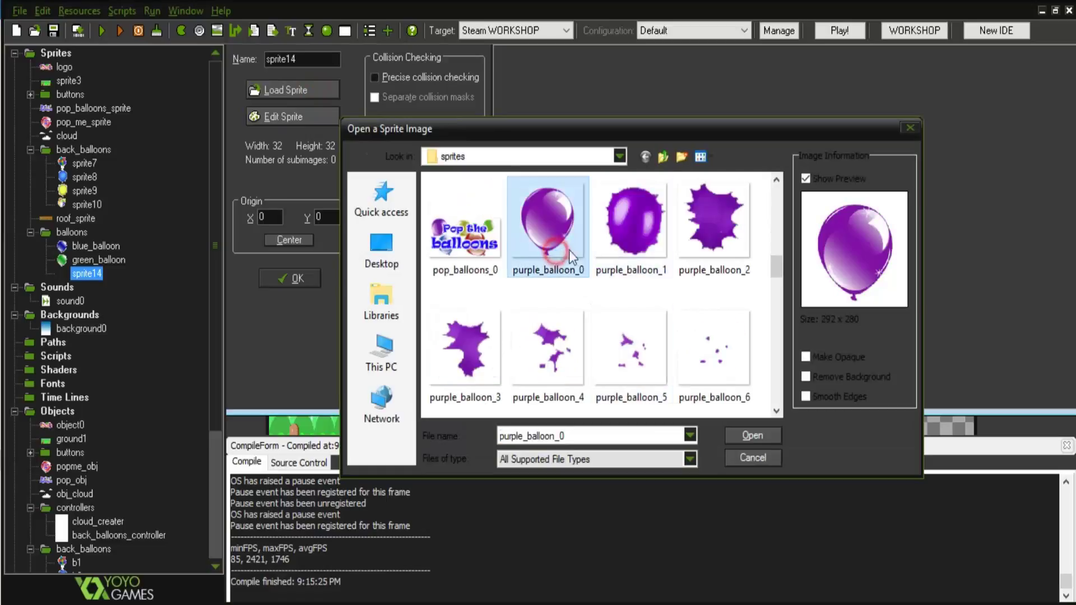
shift+click(707, 344)
ctrl+click(455, 353)
ctrl+click(714, 348)
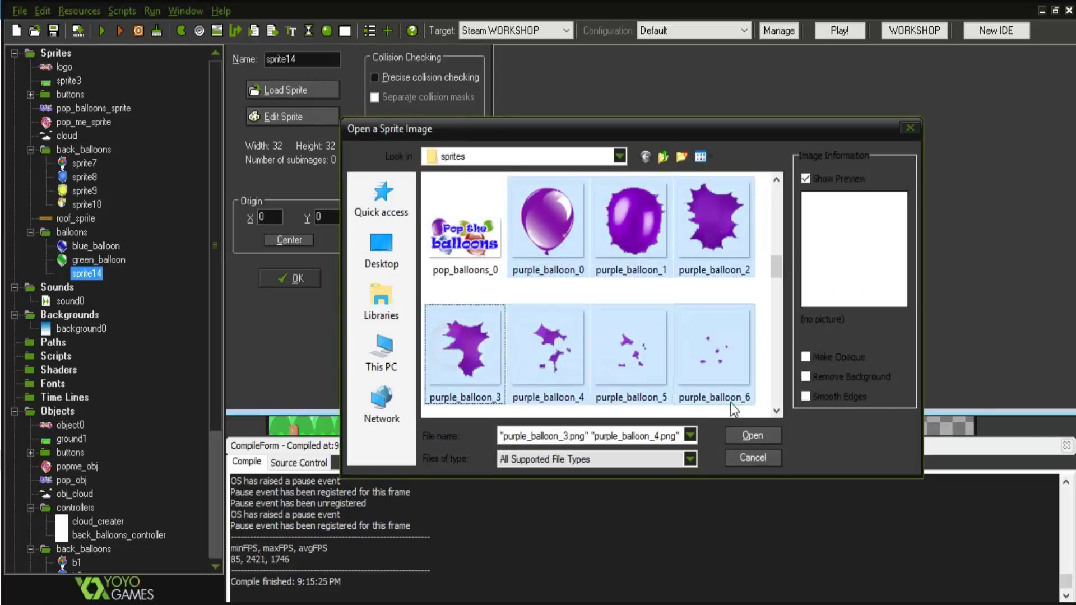
click(752, 436)
Center the origin of the purple balloon sprite and rename the sprite as purple_balloon.
click(305, 237)
double_click(291, 59)
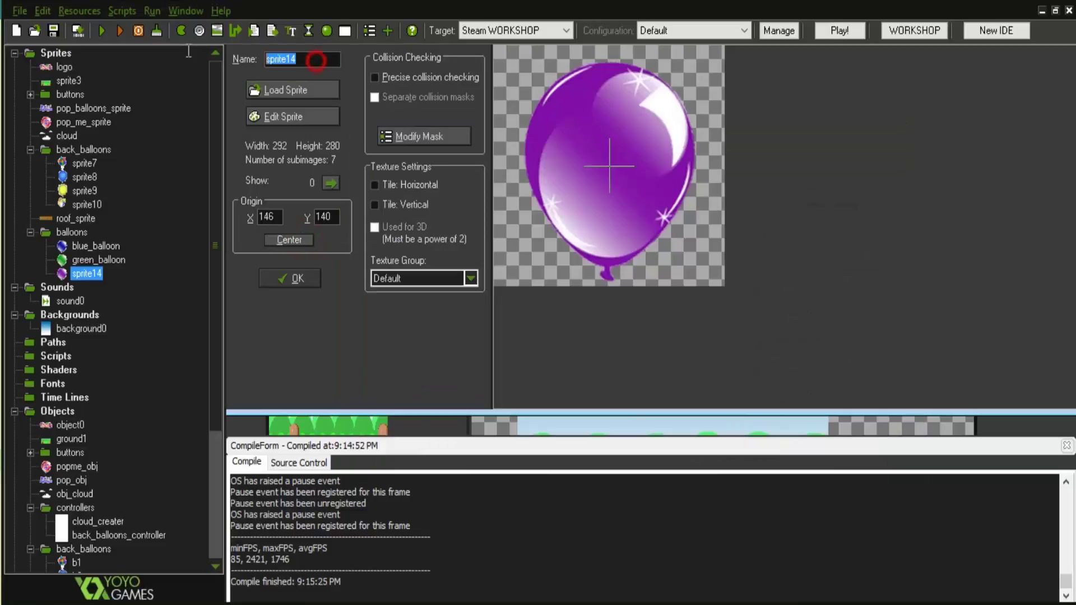
text(purple_balloon)
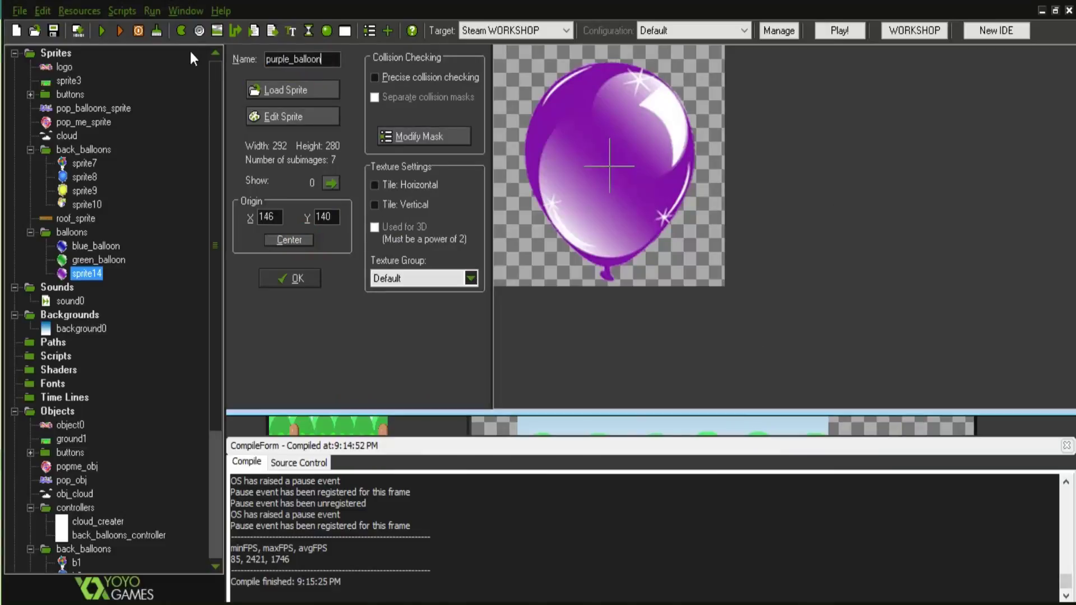
click(289, 278)
Create a sprite in the balloons group and load the images red_balloon_0 through red_balloon_6 as its frames.
right_click(97, 239)
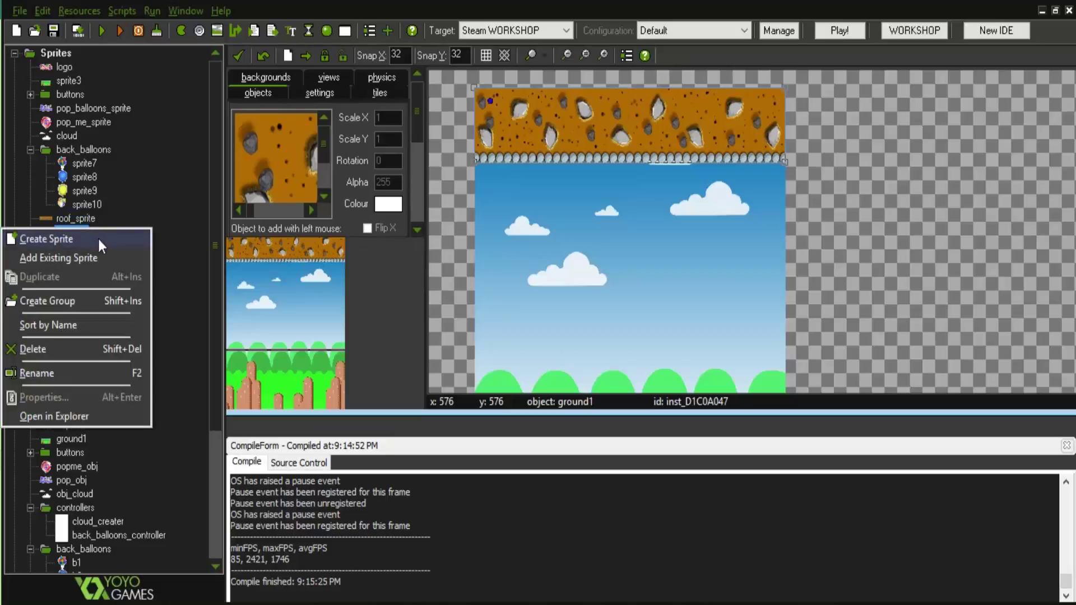
click(98, 238)
click(290, 91)
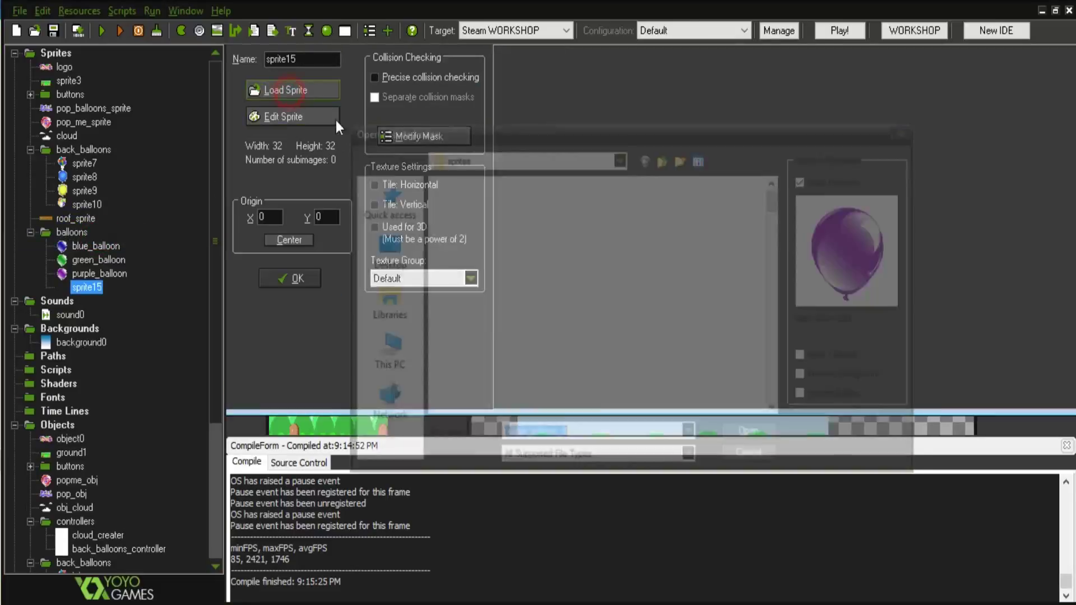
scroll(630, 306, down, 6)
scroll(555, 240, up, 1)
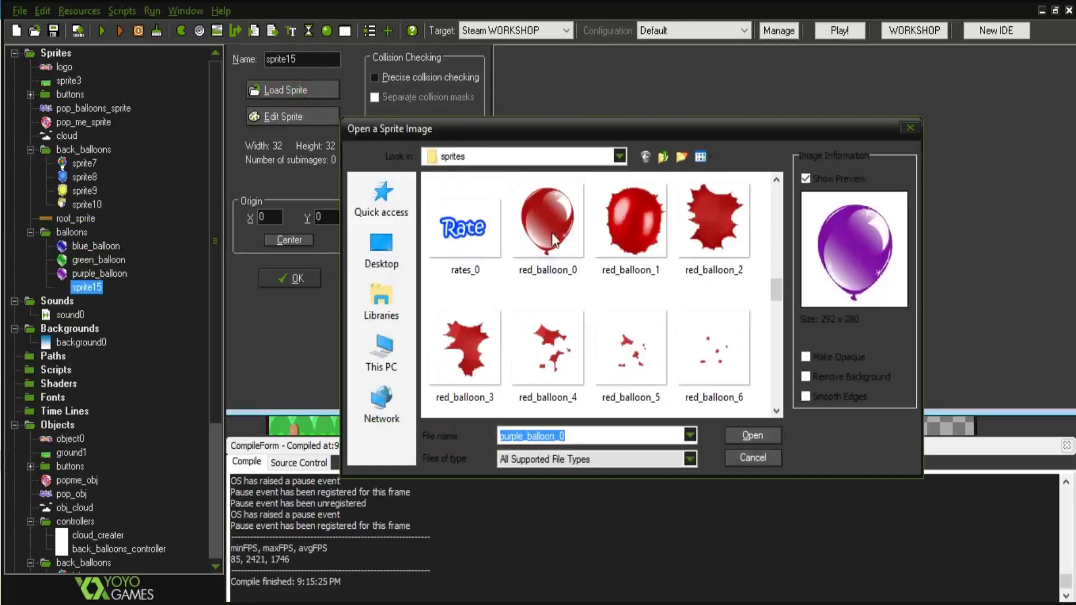
click(554, 240)
ctrl+click(634, 224)
ctrl+click(714, 224)
ctrl+click(715, 347)
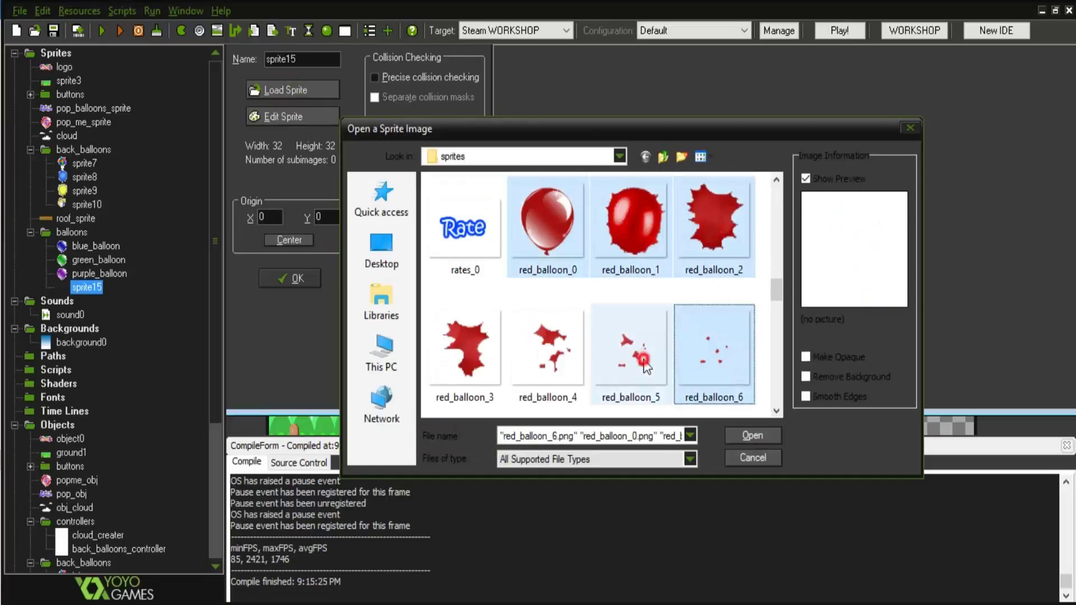
ctrl+click(633, 353)
ctrl+click(548, 353)
ctrl+click(463, 350)
click(753, 436)
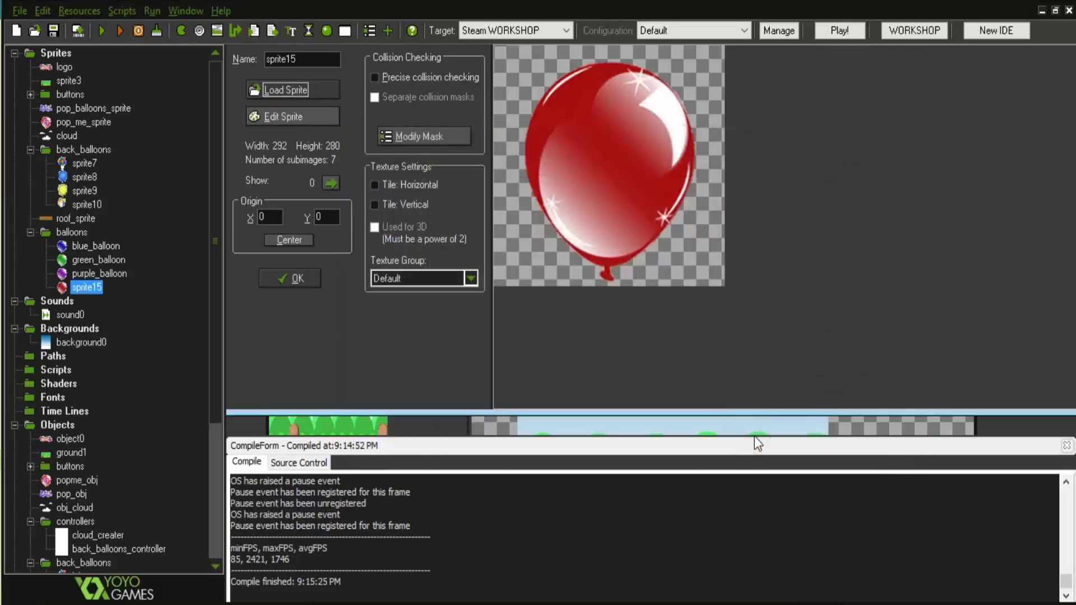
Center the origin of the red balloon sprite and rename the sprite as red_balloon.
click(289, 240)
double_click(308, 54)
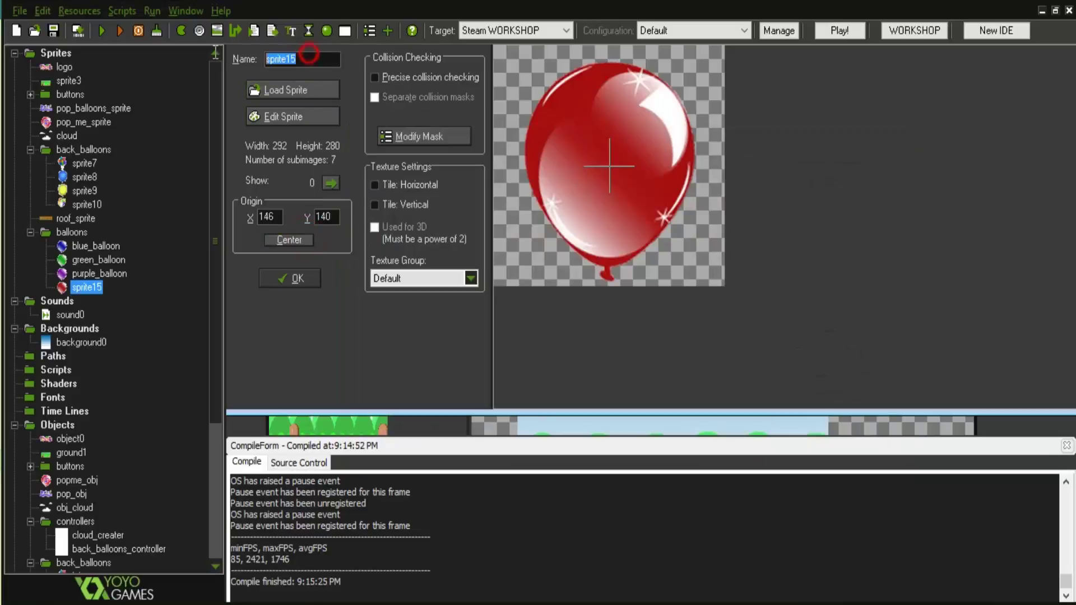
text(red_balloon)
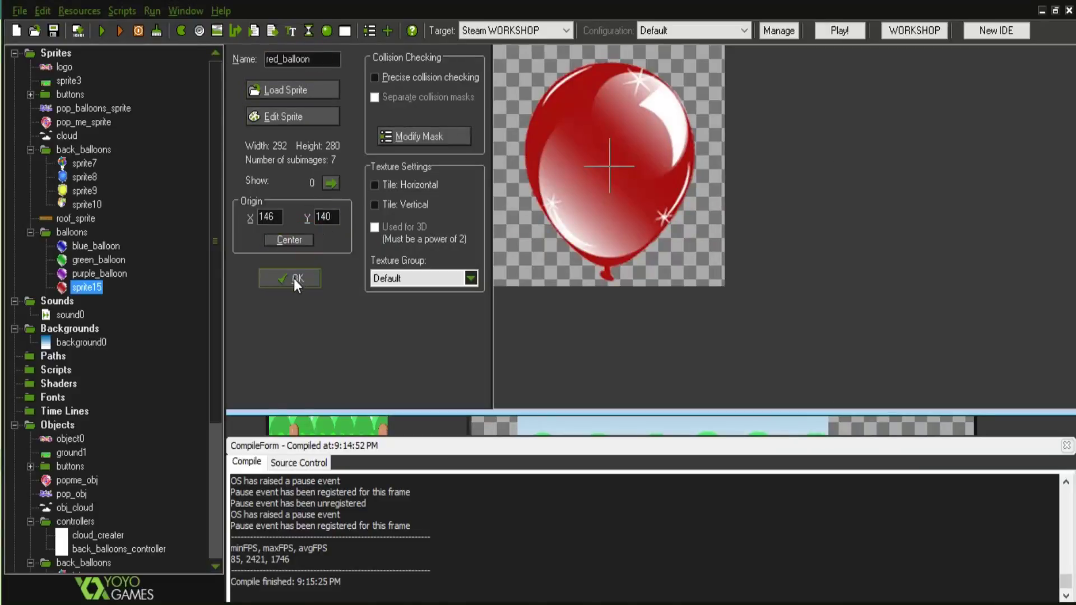
click(294, 278)
Create a sprite in the balloons group and name it yellow_balloon.
right_click(126, 231)
click(103, 246)
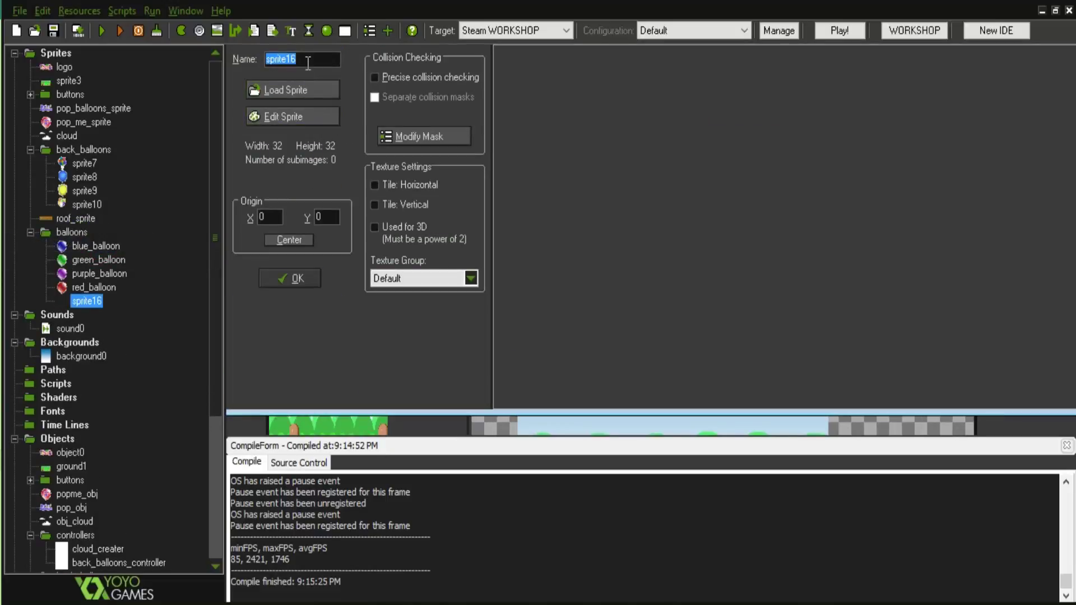
text(yellow_balloon)
Load the images yellow_balloon_0 through yellow_balloon_6 as frames of the yellow_balloon sprite and center its origin.
click(315, 92)
scroll(632, 280, down, 8)
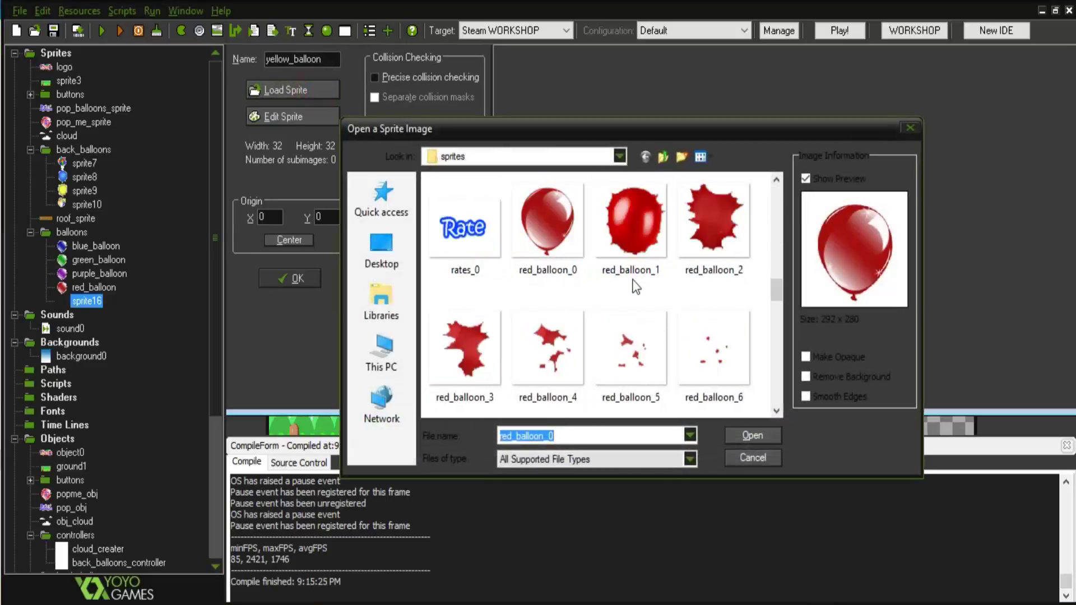
scroll(634, 280, up, 3)
scroll(633, 280, down, 4)
scroll(634, 280, down, 15)
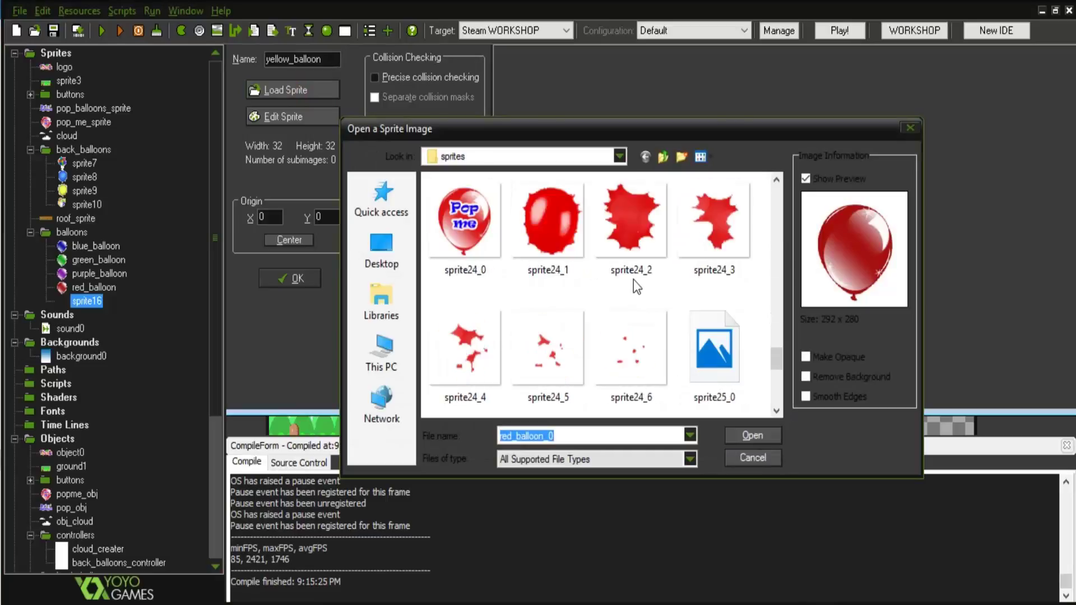
click(479, 230)
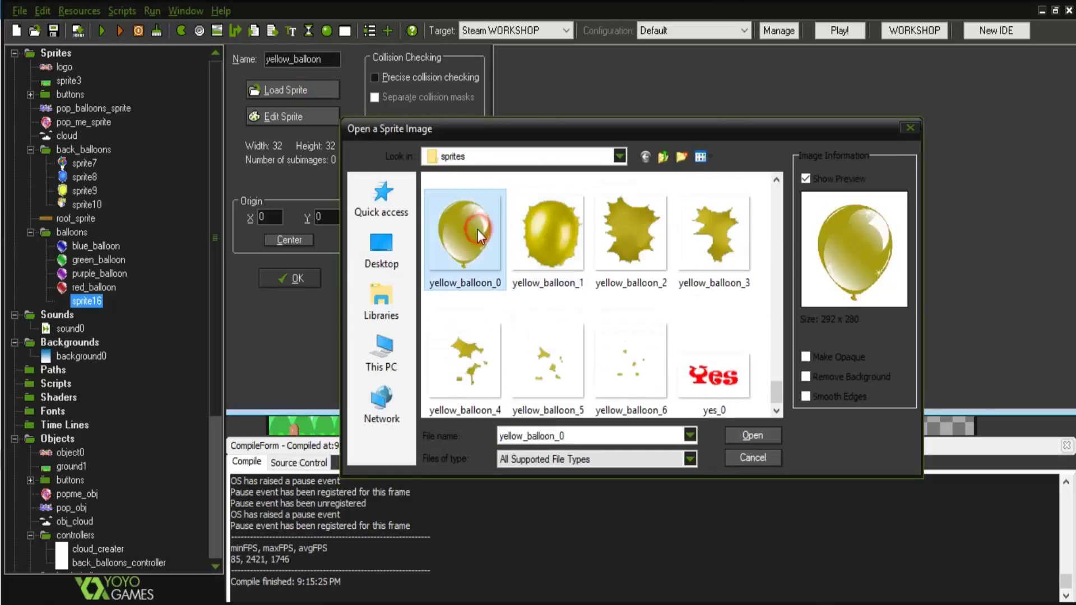
shift+click(533, 234)
shift+click(627, 234)
ctrl+click(613, 360)
ctrl+click(520, 363)
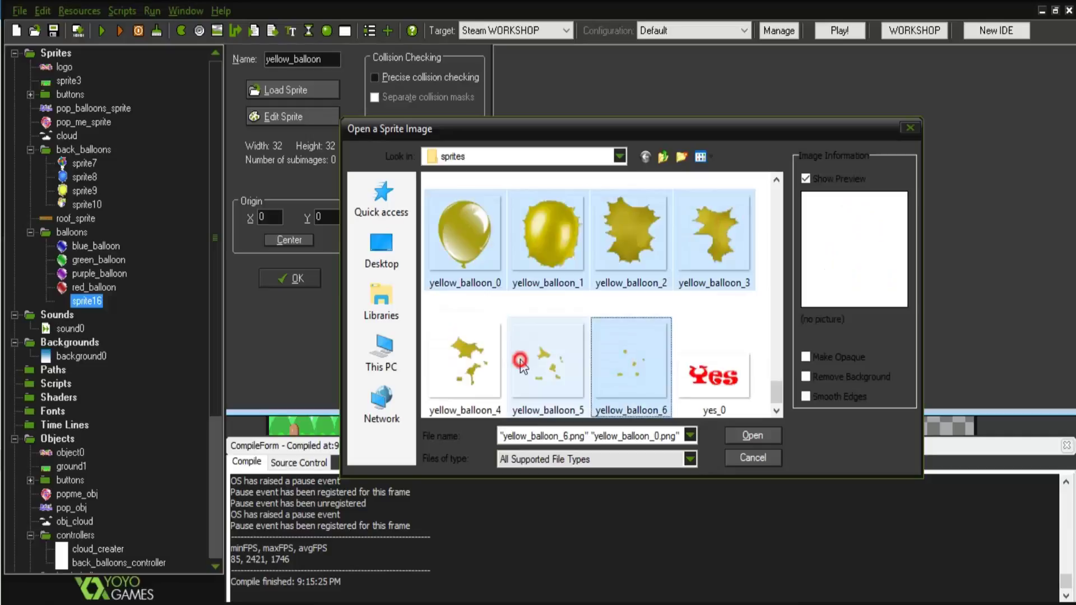
ctrl+click(471, 359)
click(764, 435)
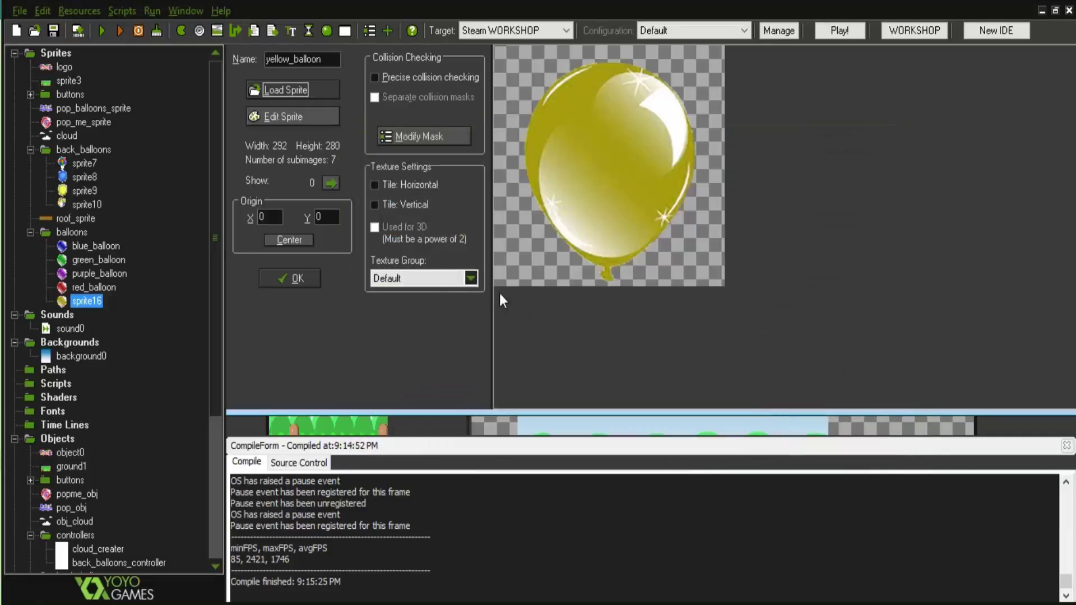
click(307, 241)
click(298, 274)
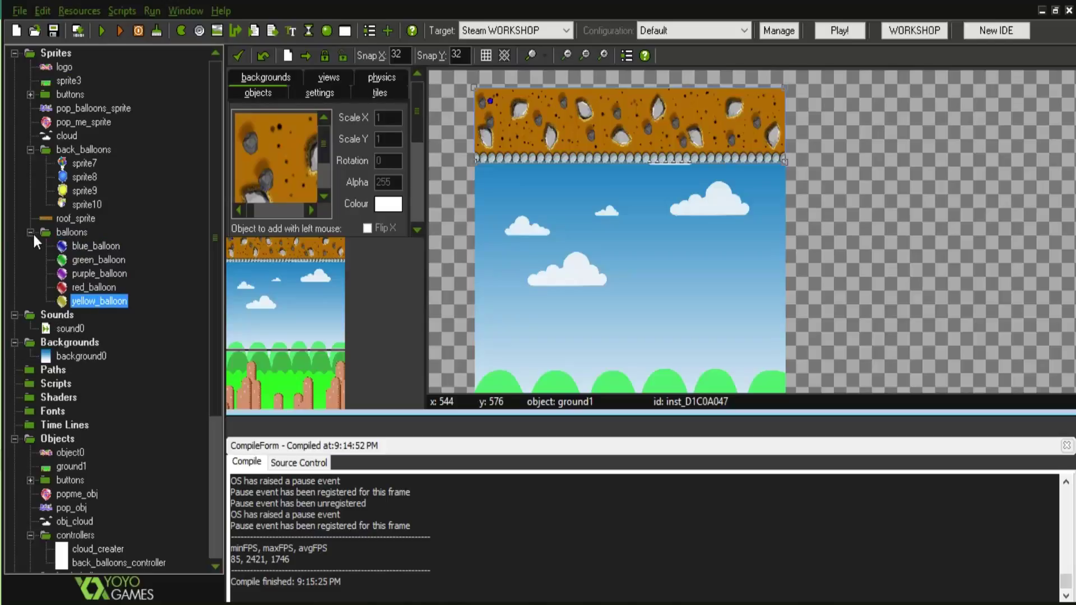
Create a sprite directly under Sprites and name it coin_sprite.
right_click(56, 54)
click(83, 63)
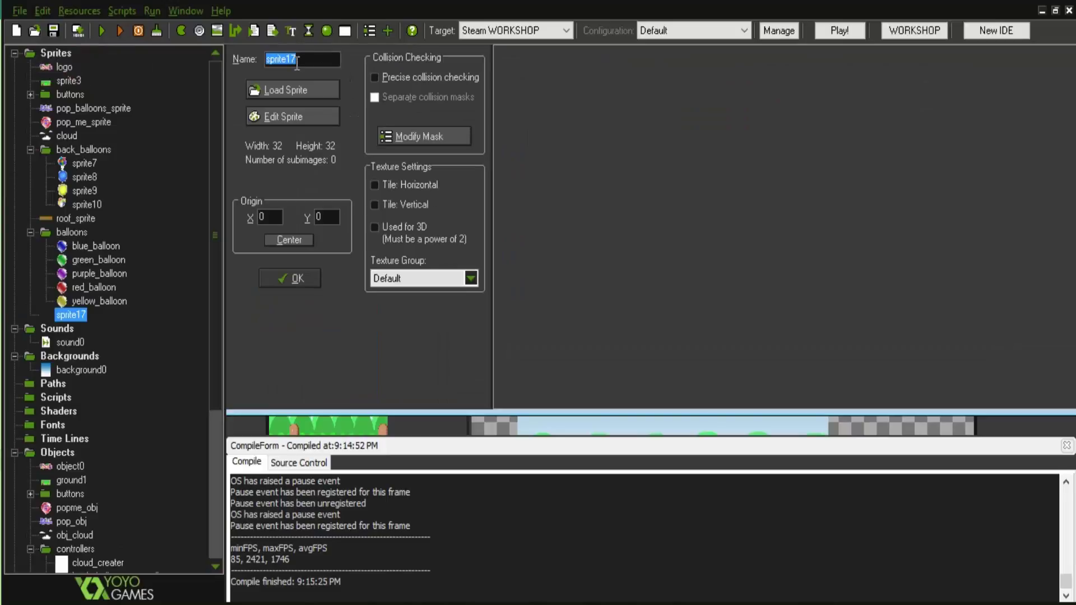
text(coin_sprite)
Load the star image coins_0 into coin_sprite and center its origin.
click(312, 87)
scroll(588, 291, down, 3)
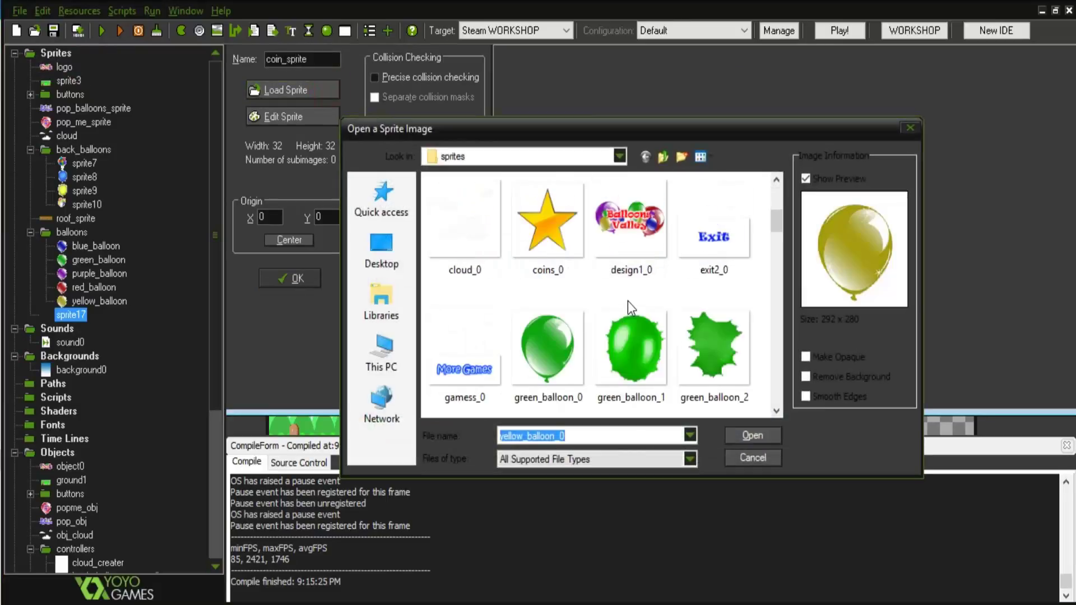
click(561, 246)
click(751, 436)
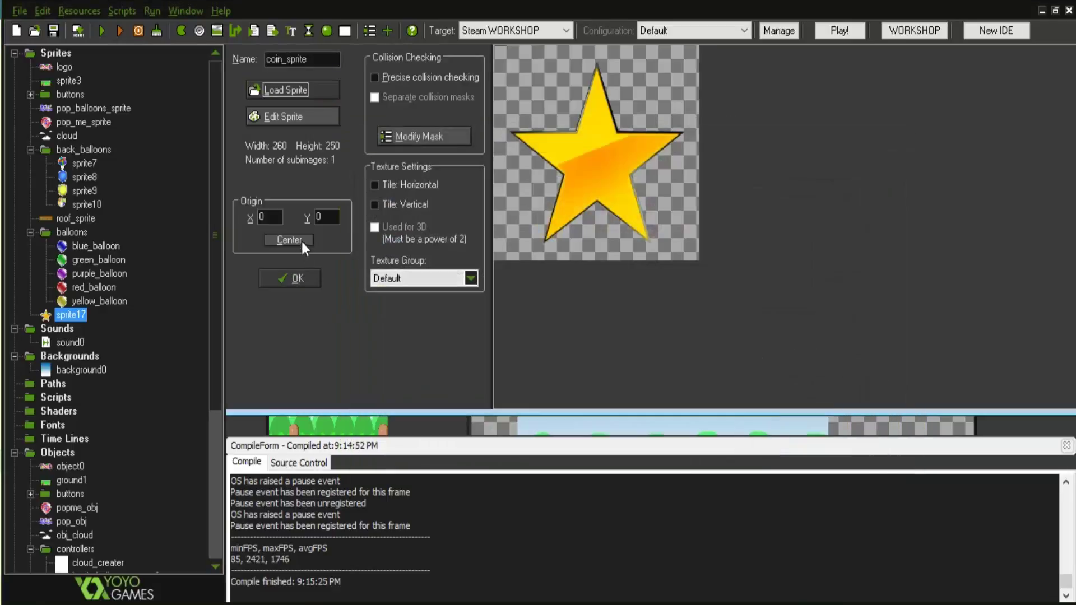
click(290, 240)
click(299, 276)
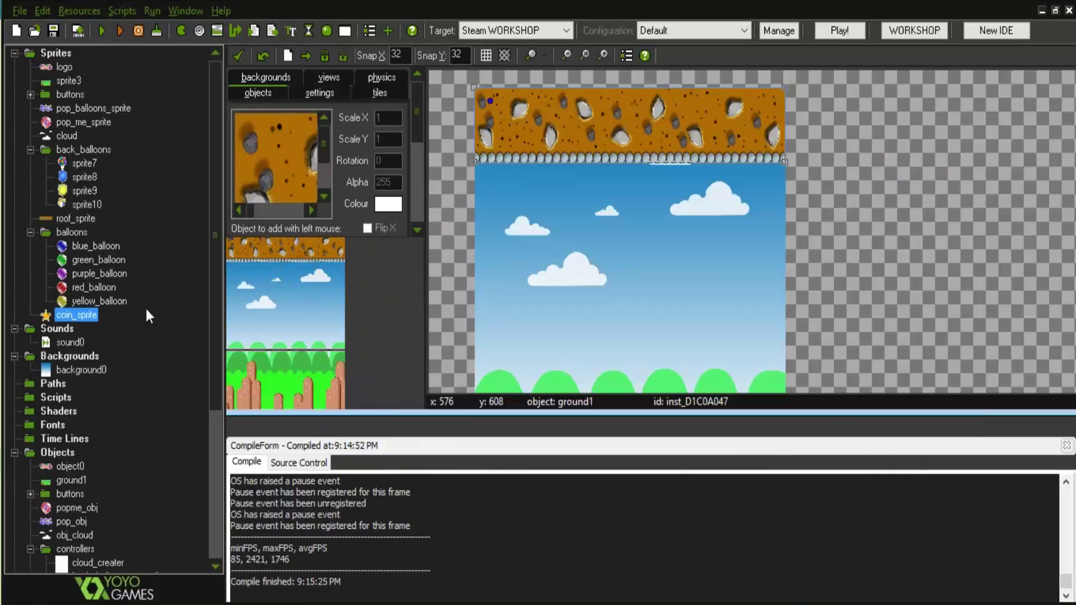
Collapse the back_balloons group under Sprites in the resource tree.
scroll(90, 280, down, 1)
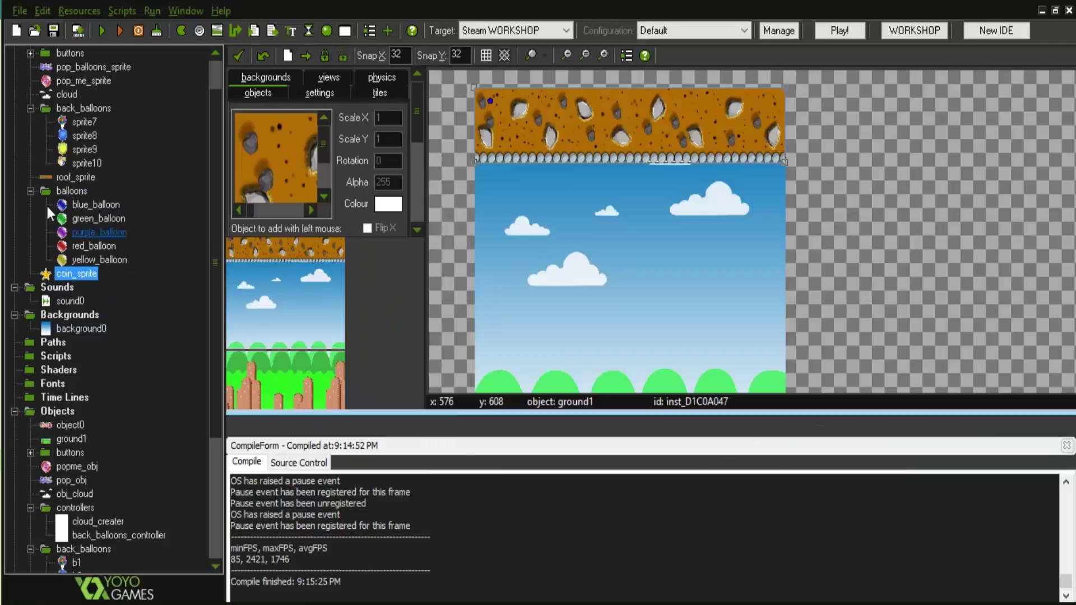
scroll(40, 164, up, 1)
click(30, 149)
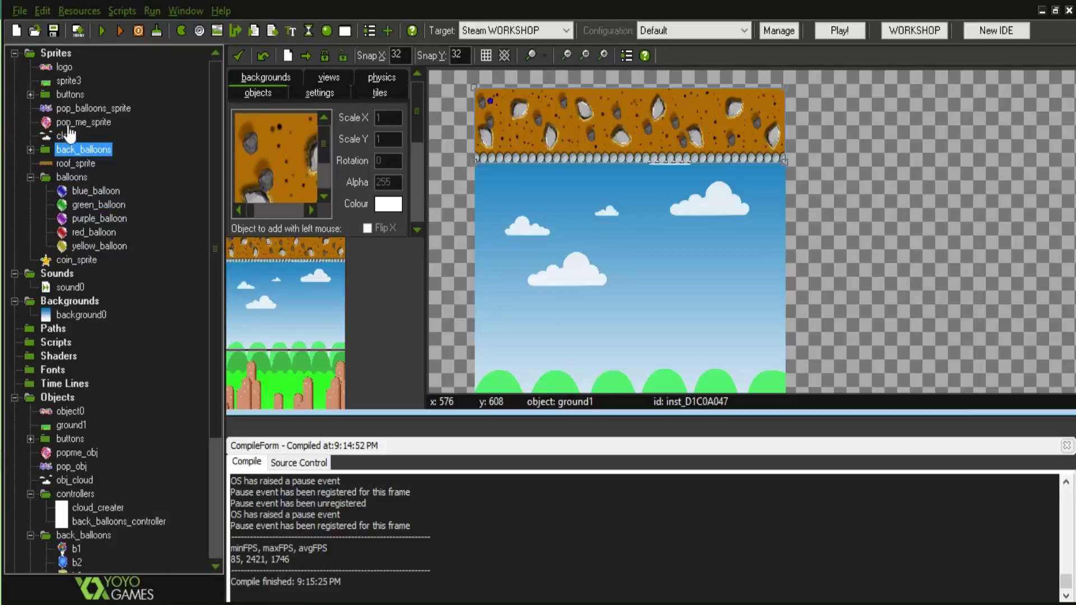
Create a sprite directly under Sprites and load the image back_menu_0 into it.
right_click(56, 53)
click(73, 60)
click(330, 90)
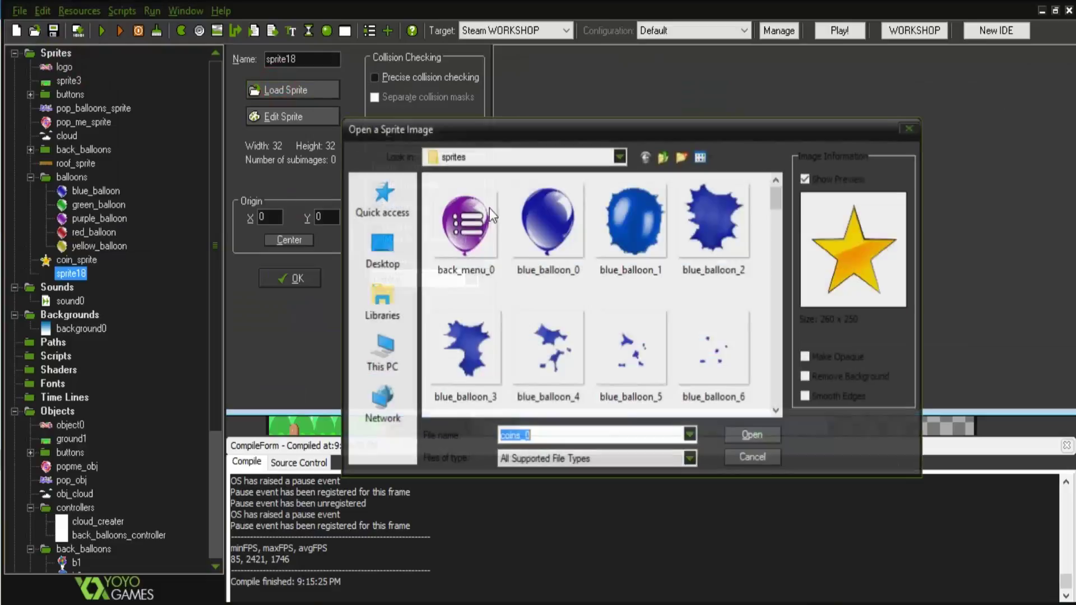
click(475, 234)
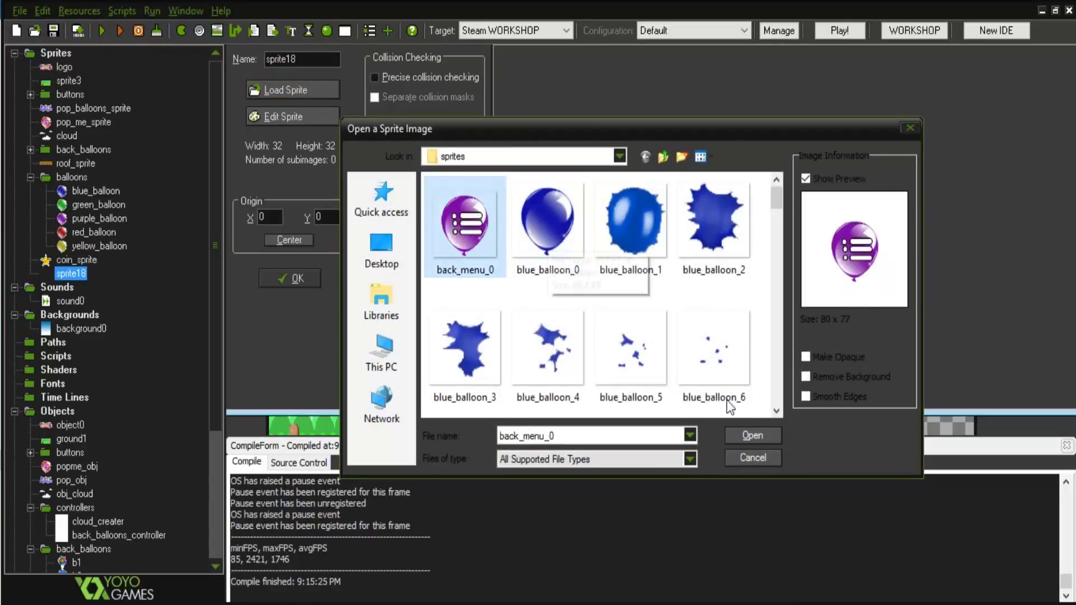
click(751, 436)
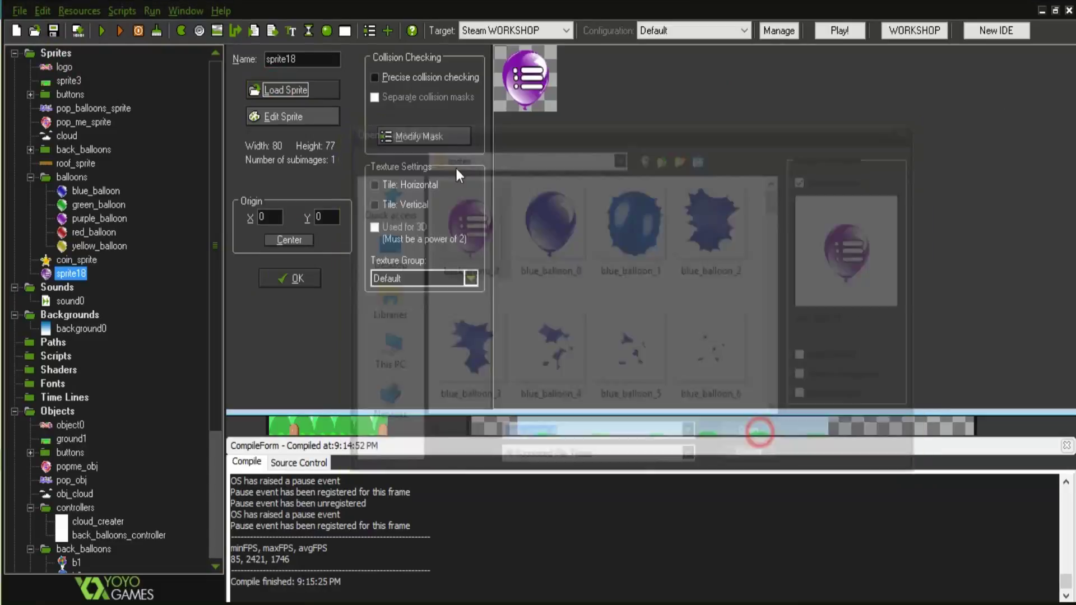
Name the new menu balloon sprite menu_sprite and center its origin.
double_click(283, 59)
text(menu_sprite)
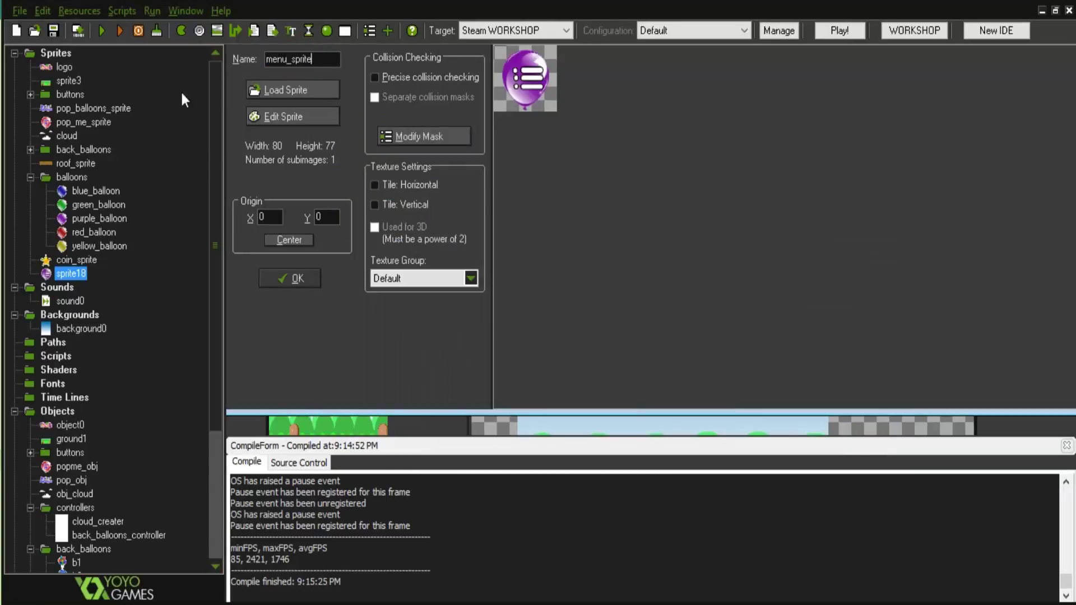
click(302, 240)
click(302, 280)
Create another sprite directly under Sprites and load the red balloon image with the pause symbol into it.
right_click(55, 51)
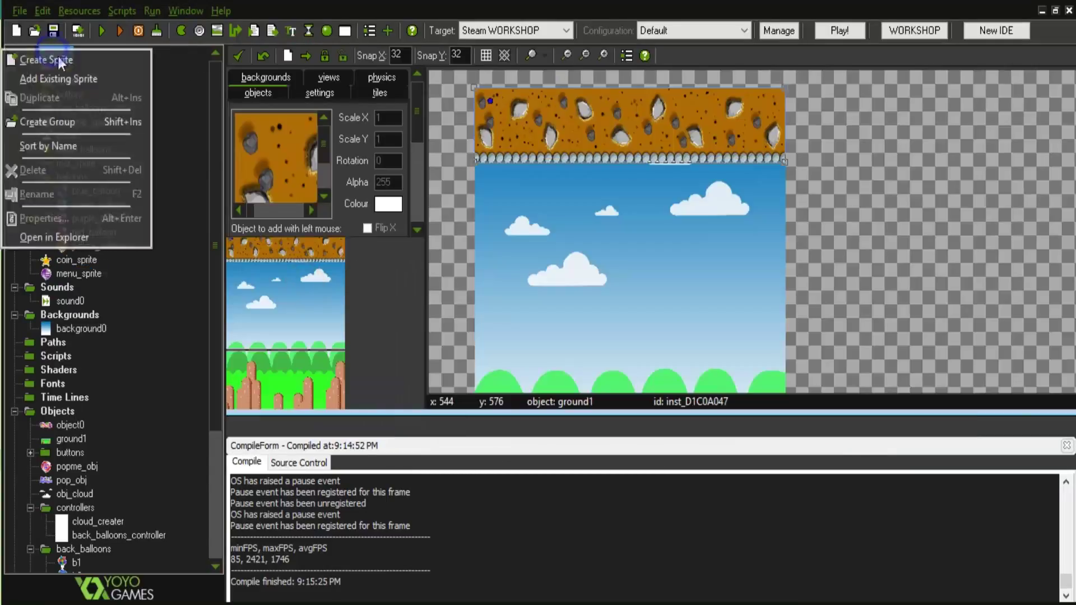
click(57, 59)
click(293, 90)
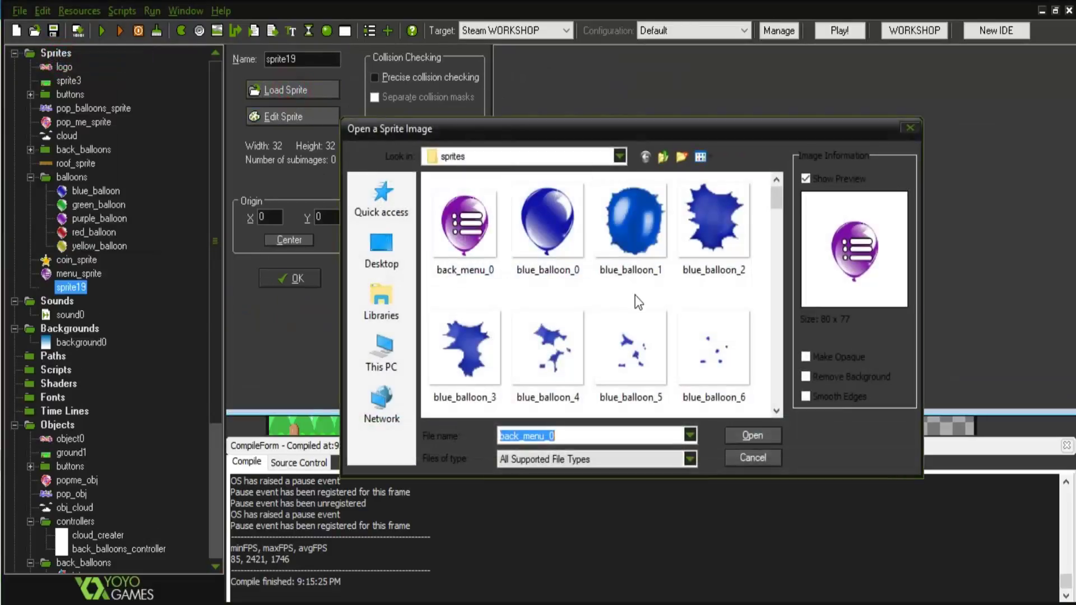
scroll(641, 295, down, 3)
scroll(641, 295, down, 2)
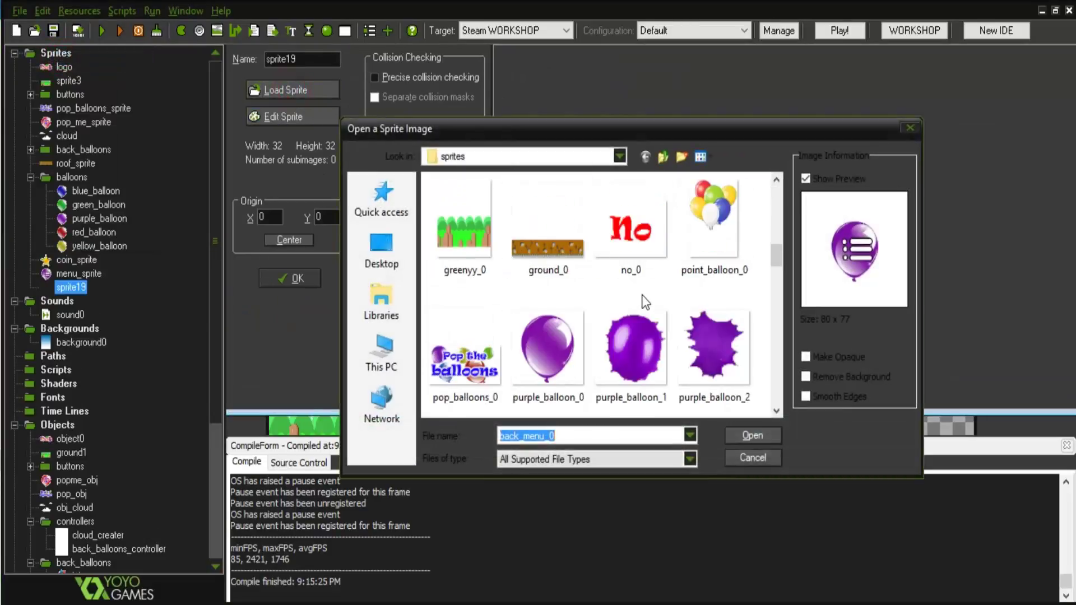
scroll(641, 295, down, 2)
scroll(641, 295, down, 3)
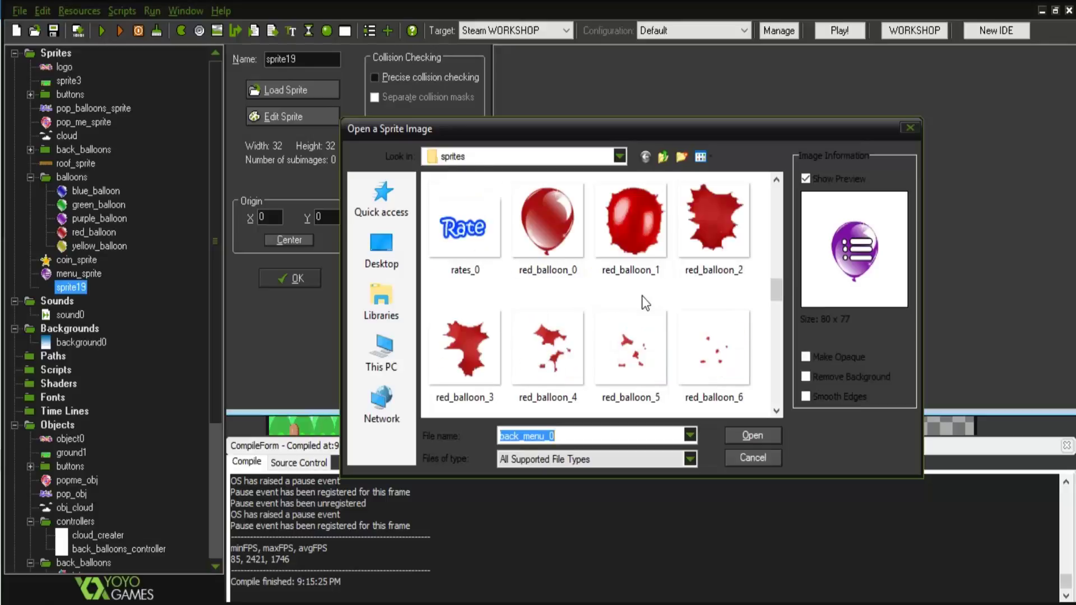
click(631, 230)
click(771, 443)
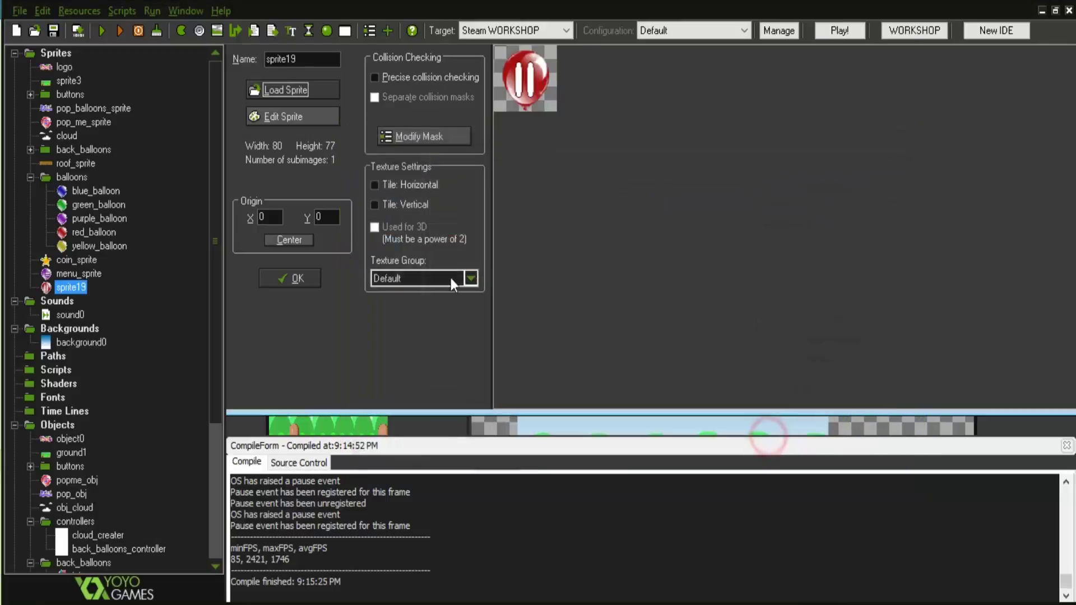
Center the pause balloon sprite's origin and name the sprite pause_sprite.
click(289, 239)
click(311, 59)
key(ctrl+a)
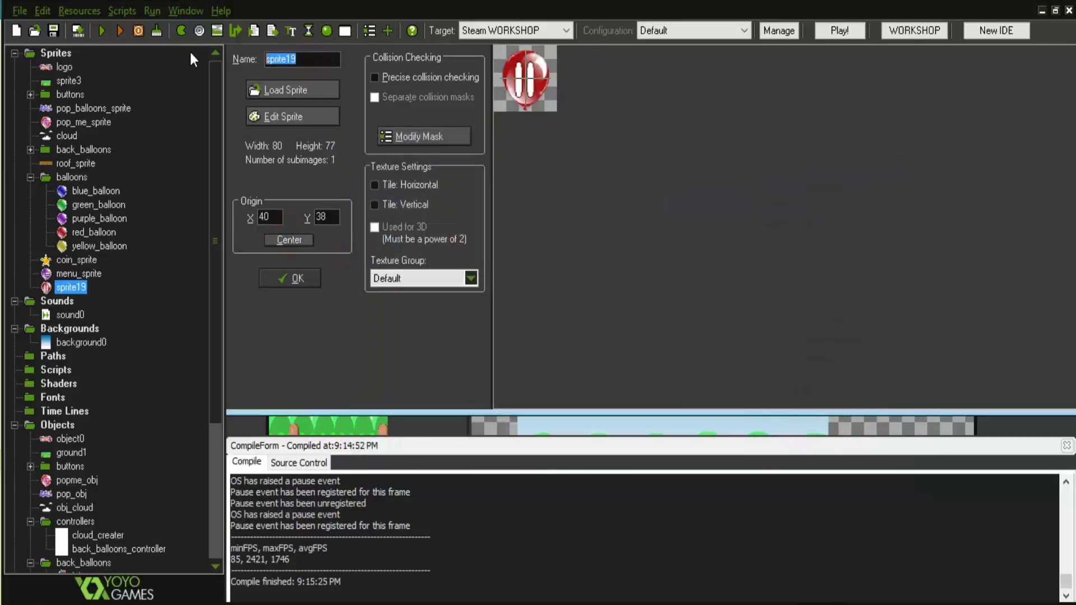
text(pause_sprite)
click(288, 278)
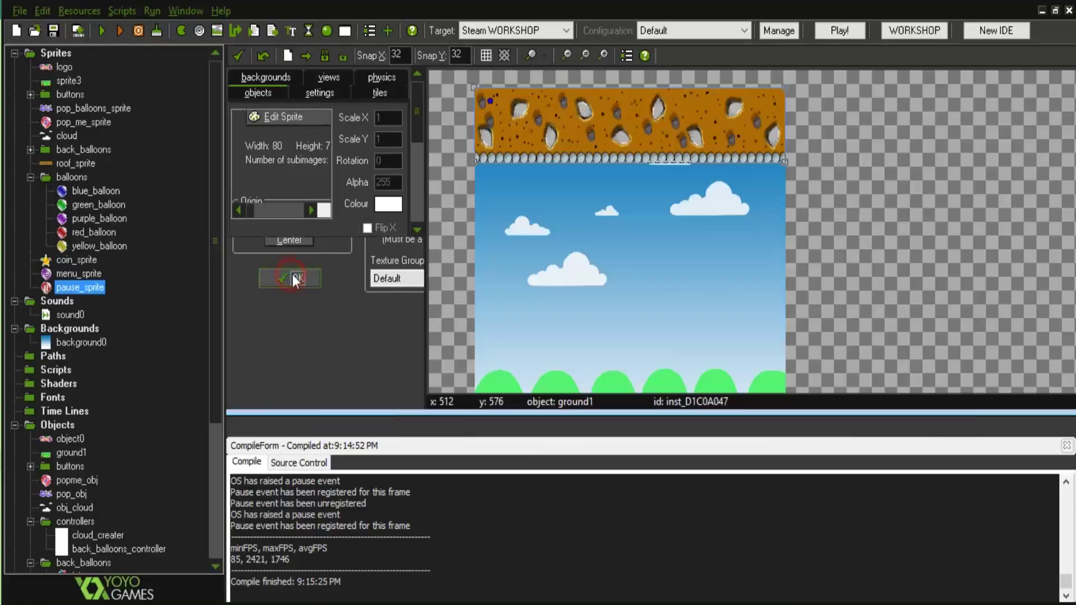
Collapse Sounds and Backgrounds, plus the controllers and back_balloons groups under Objects, in the resource tree.
click(219, 322)
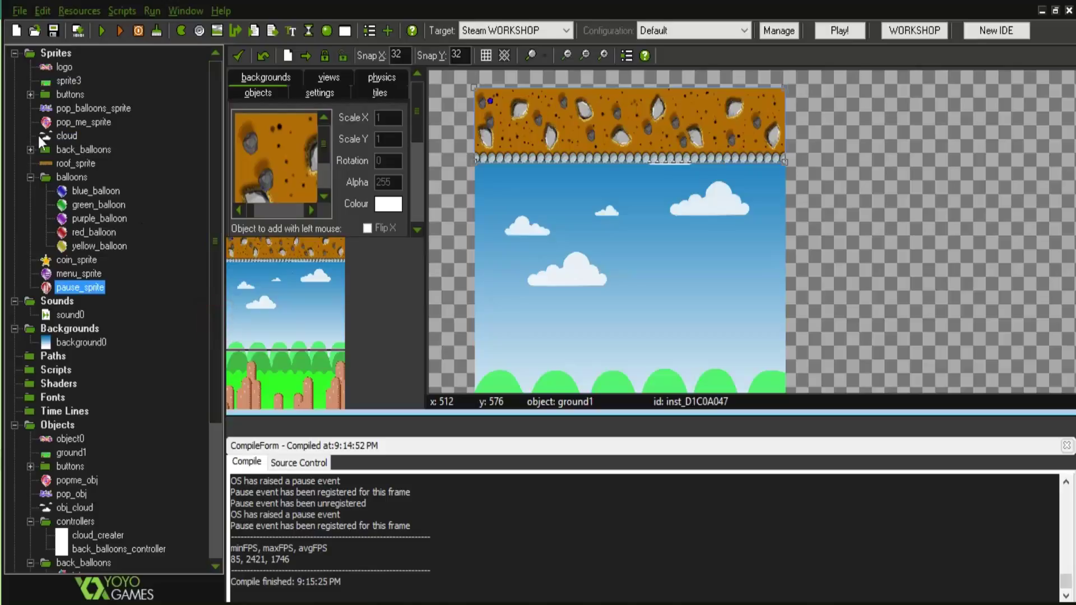
click(15, 52)
click(16, 53)
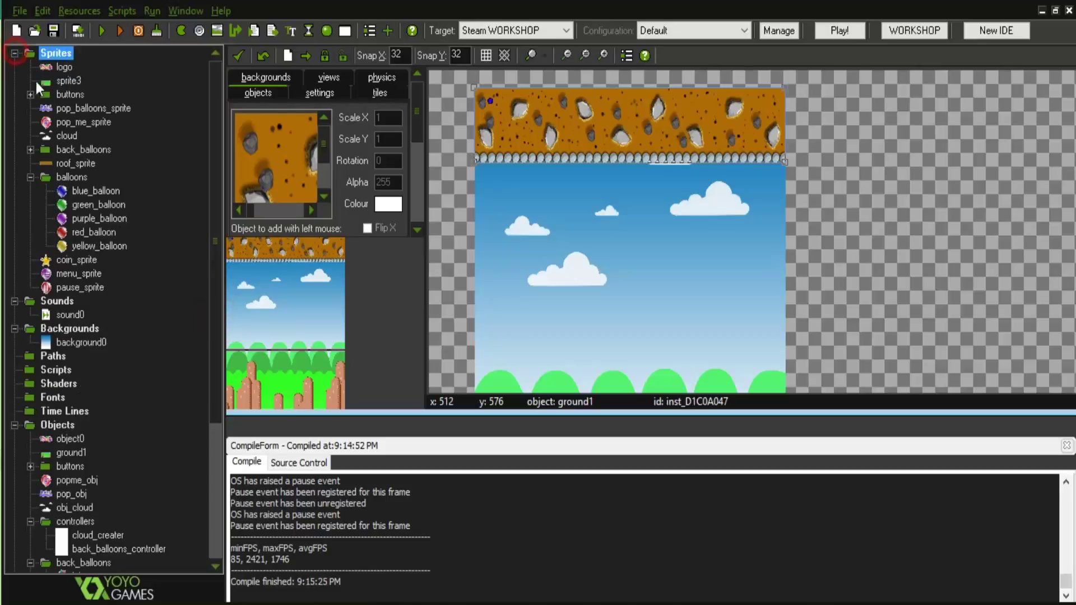
scroll(139, 266, down, 3)
click(14, 177)
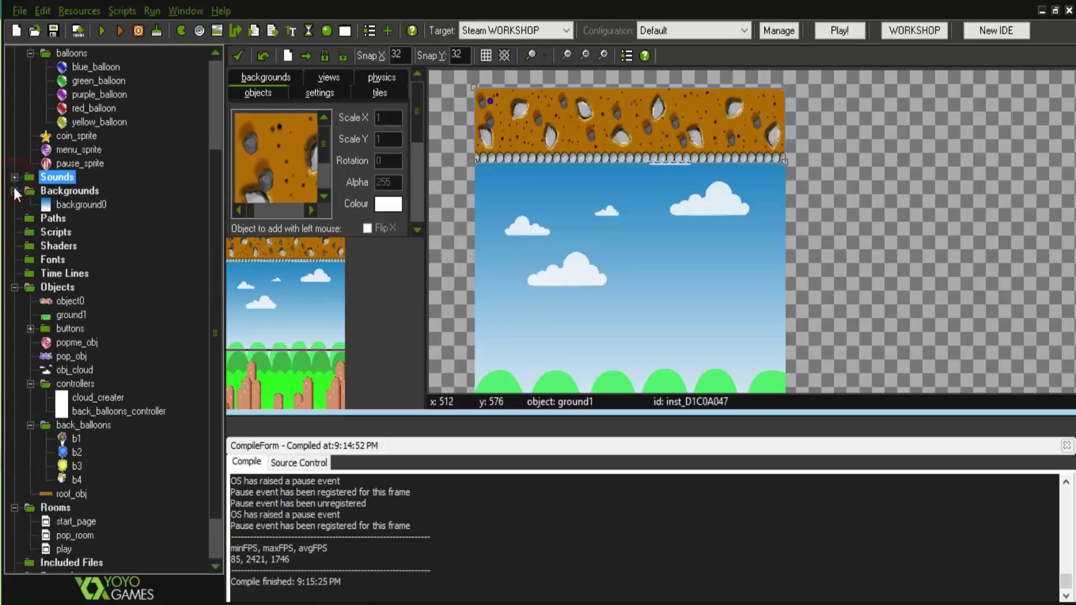
click(14, 191)
scroll(92, 260, down, 1)
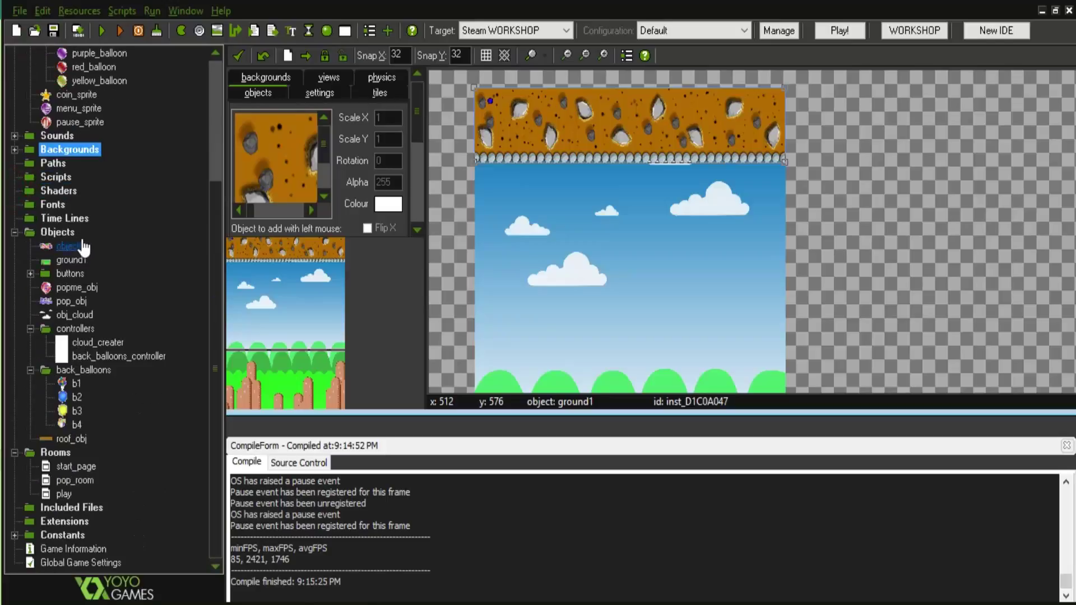
click(31, 328)
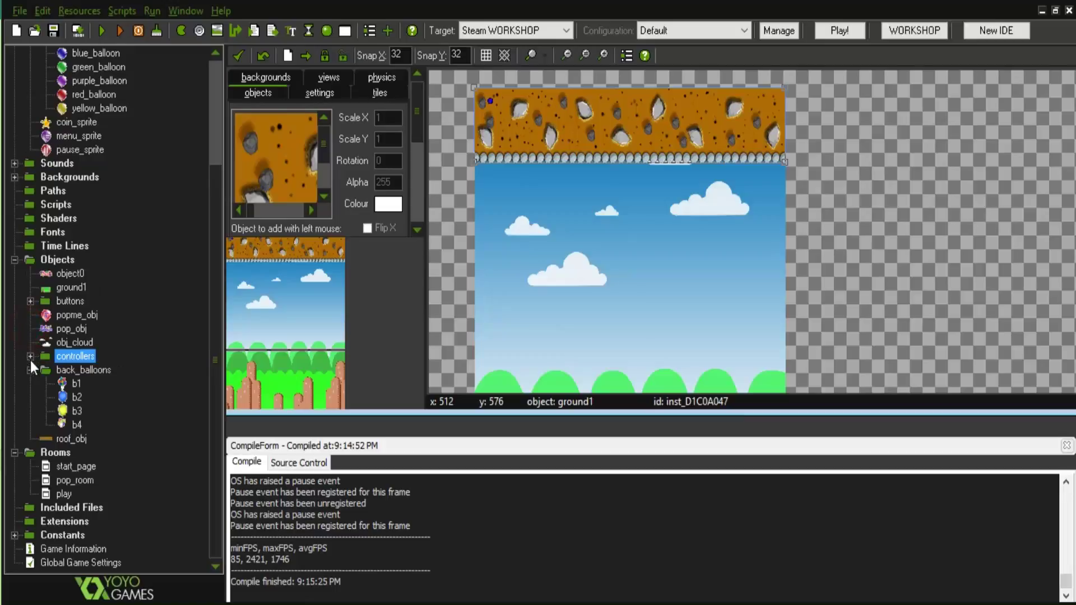
click(30, 370)
Create a group named balloons under Objects.
right_click(58, 315)
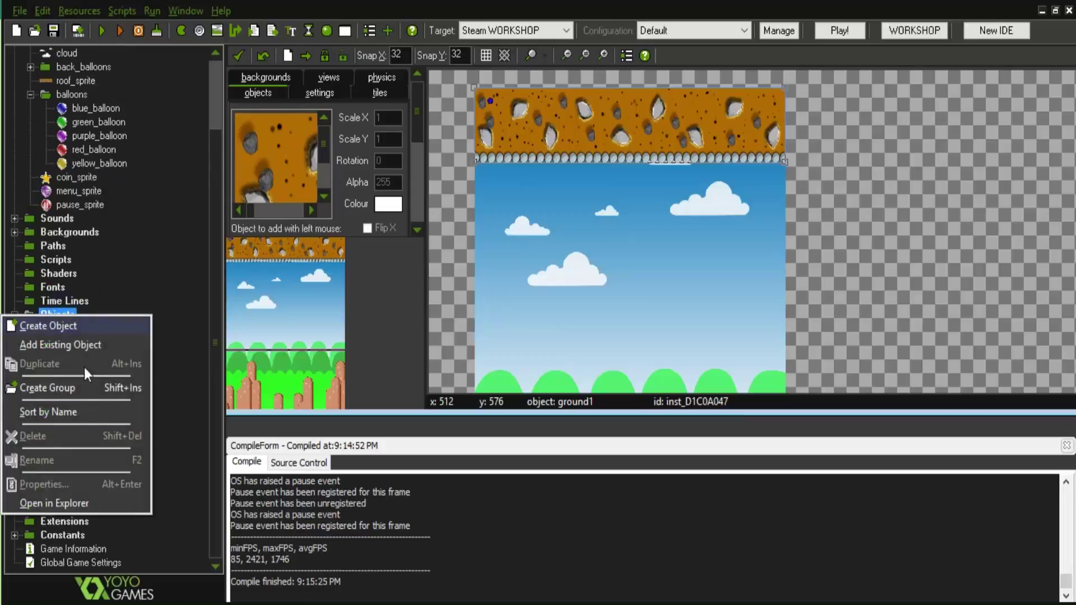
click(80, 385)
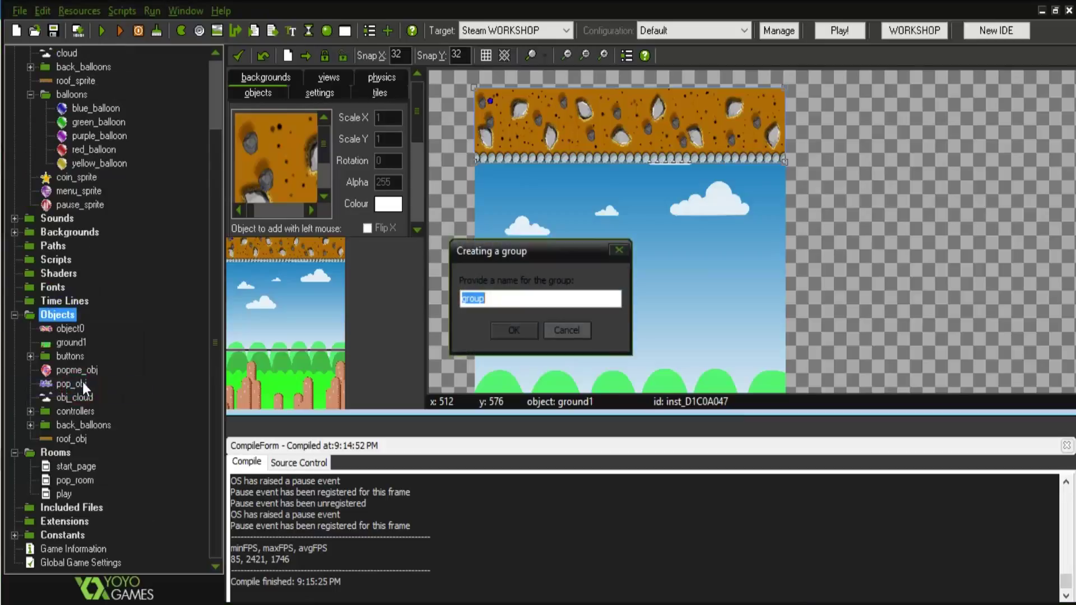
text(balloons)
click(514, 331)
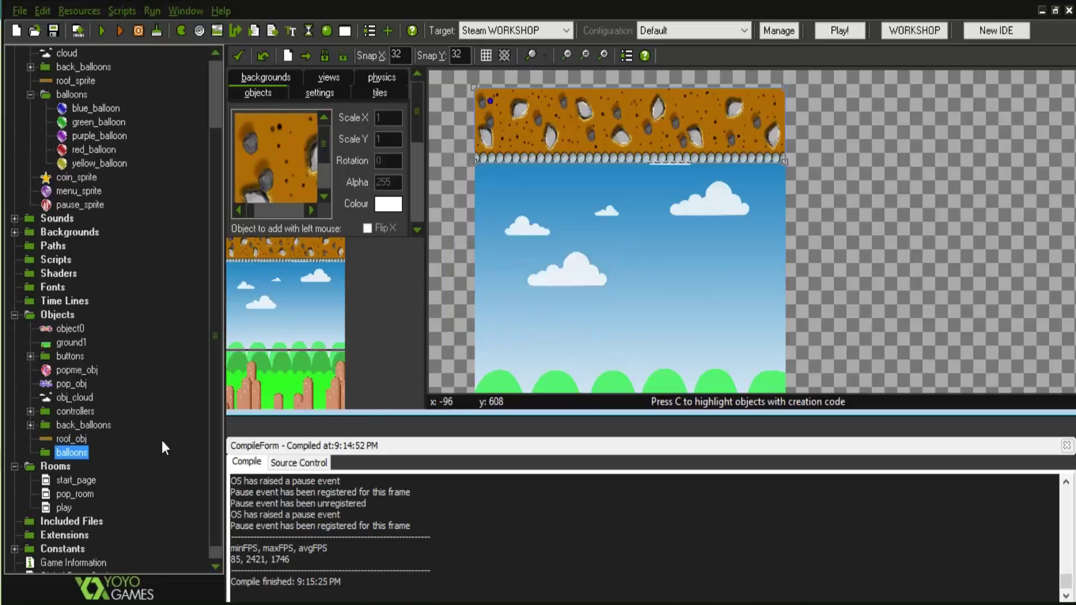
Create an object in the balloons object group and assign it the blue_balloon sprite.
right_click(69, 455)
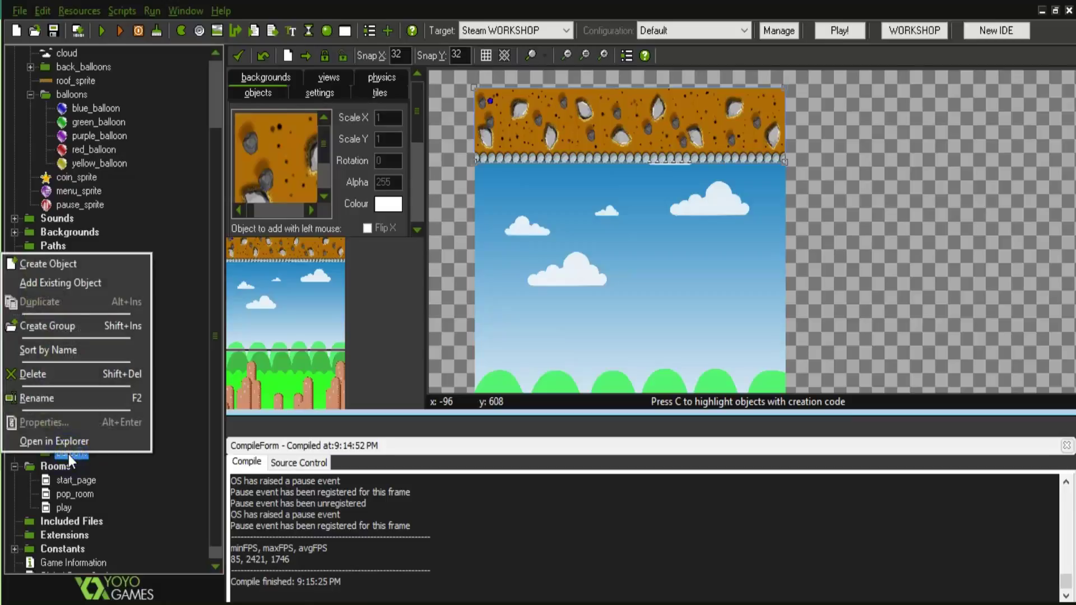
click(63, 263)
click(340, 97)
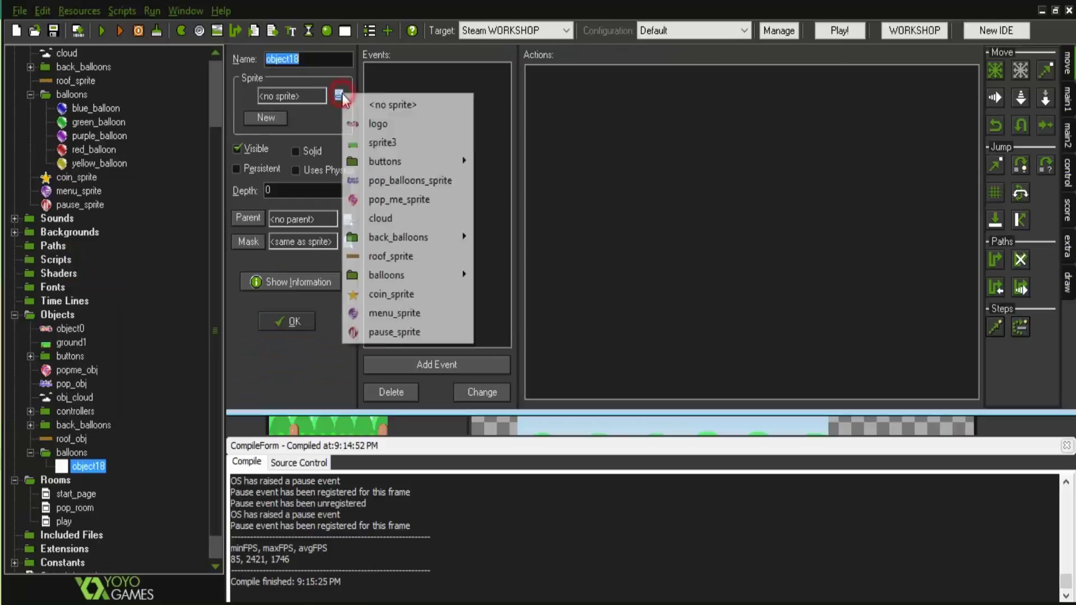
click(414, 273)
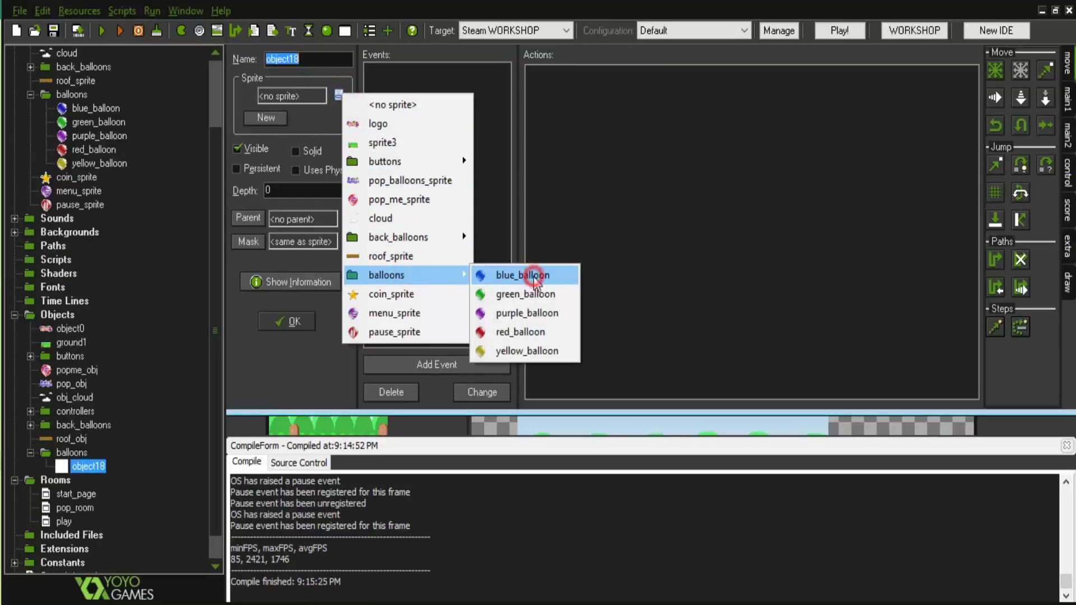
click(534, 275)
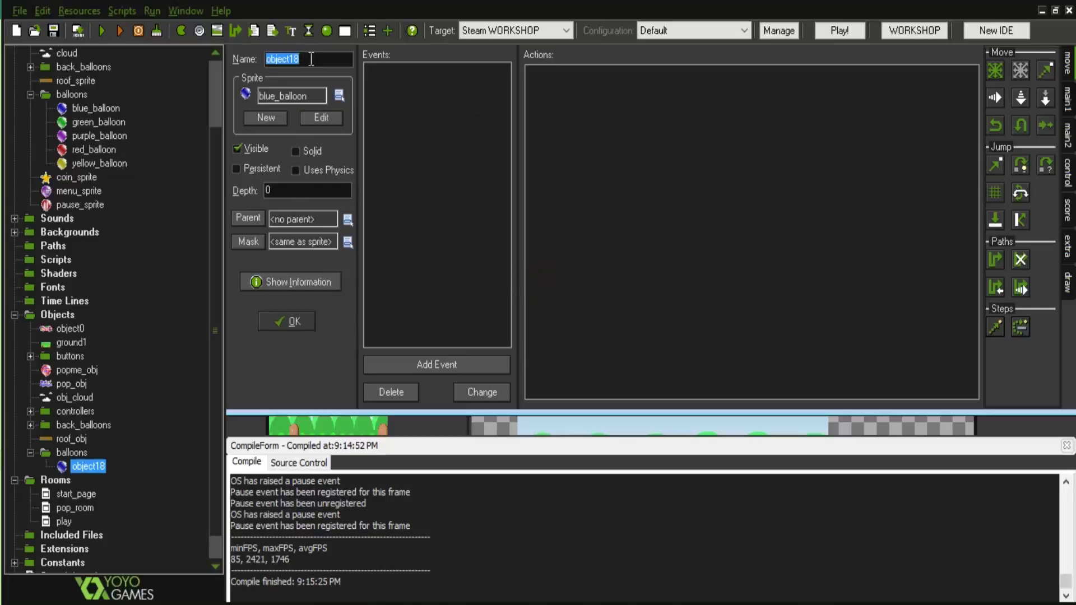
Name the new balloon object blue and set its depth to 30.
text(blue)
double_click(282, 190)
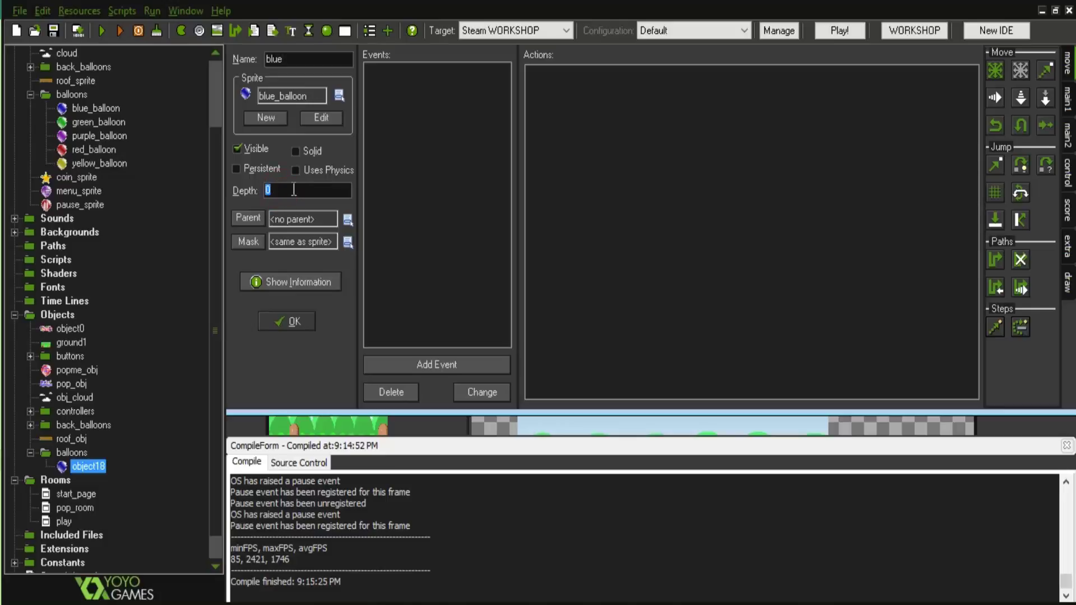
text(30)
click(291, 318)
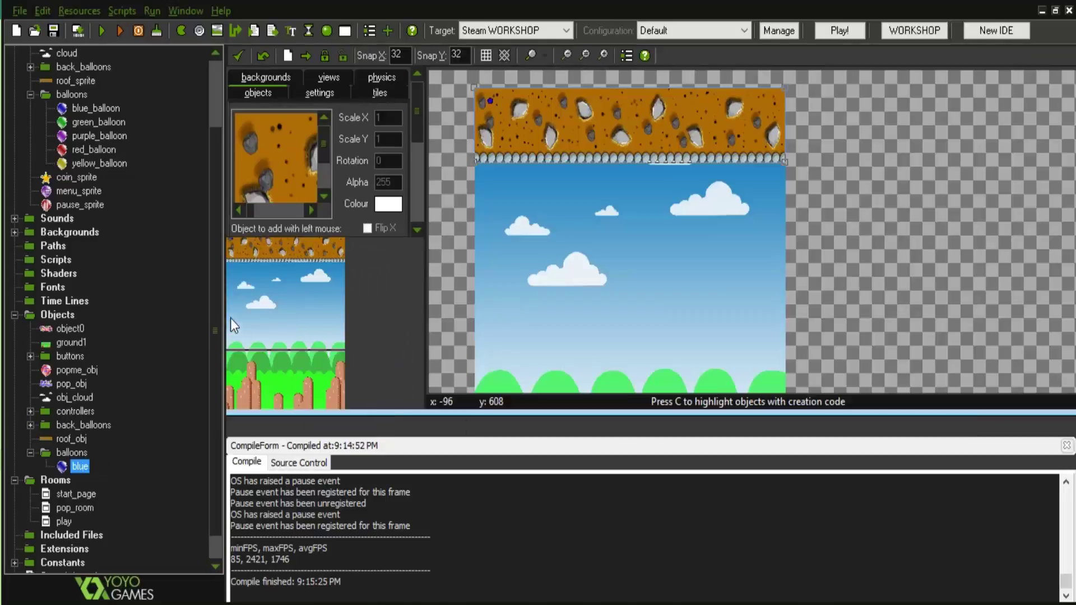
Add a Create event to the blue object with an Execute Code action.
scroll(213, 318, down, 1)
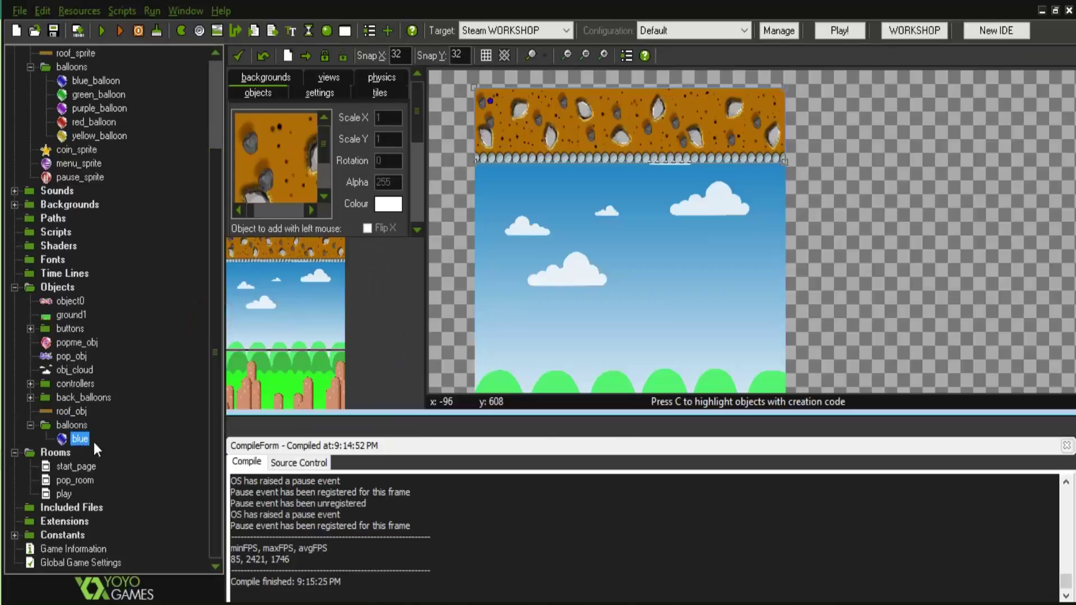
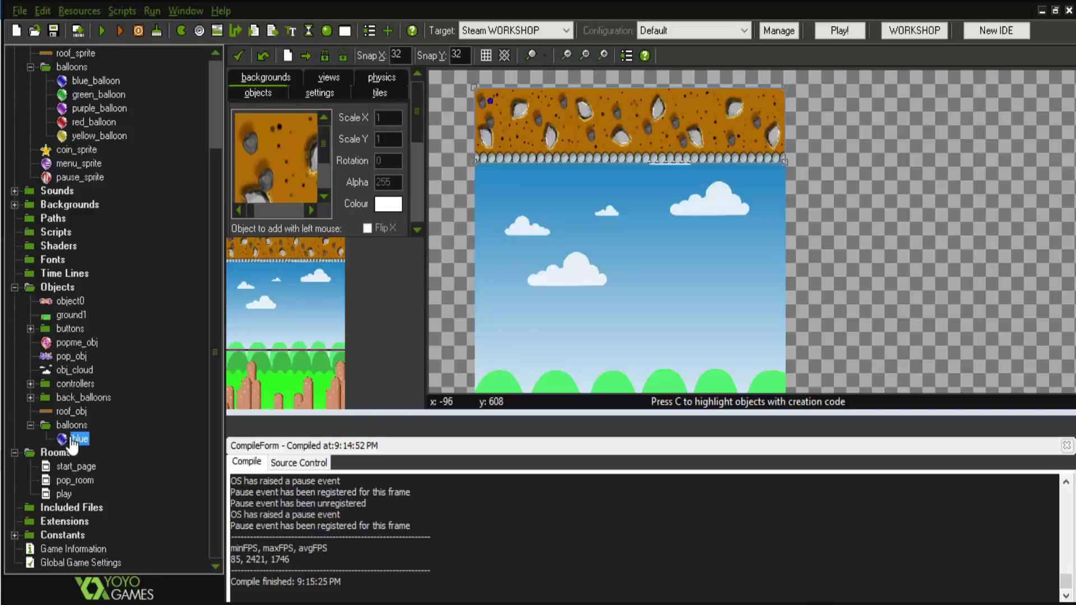
double_click(79, 439)
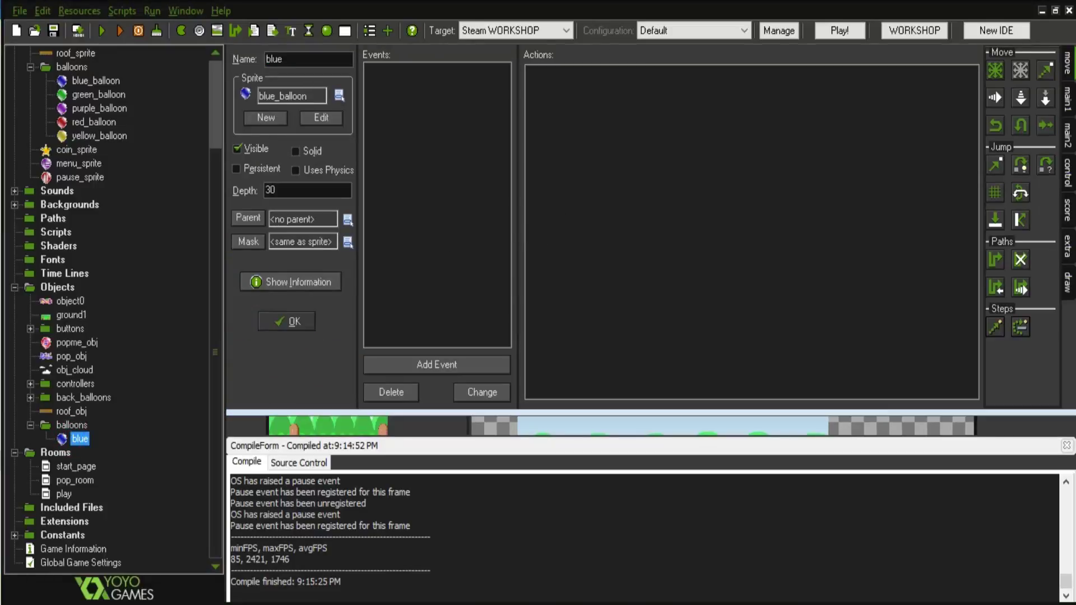
click(455, 365)
click(622, 251)
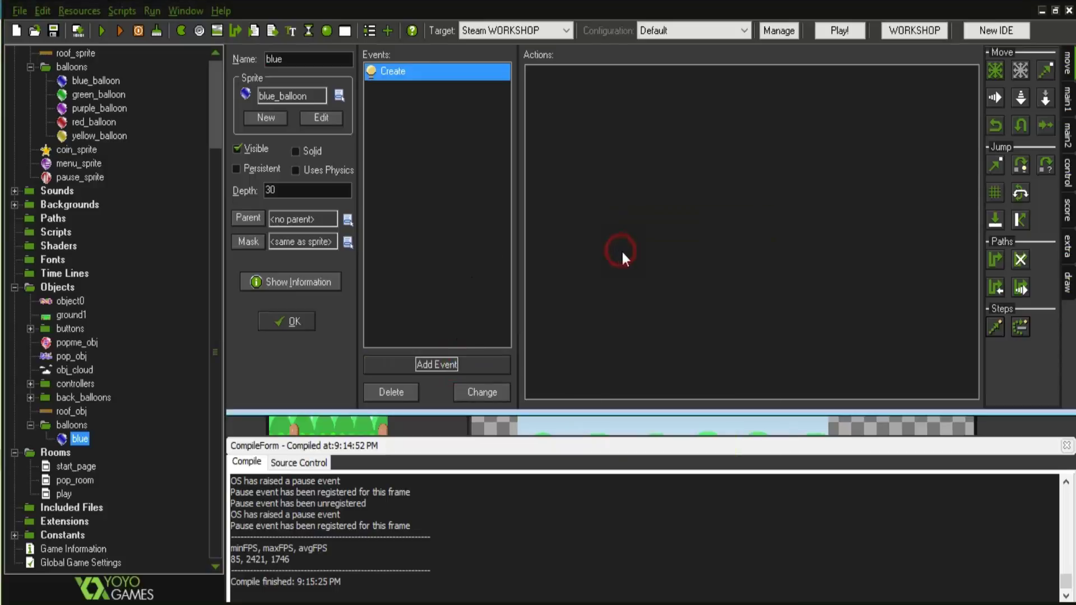
click(1067, 173)
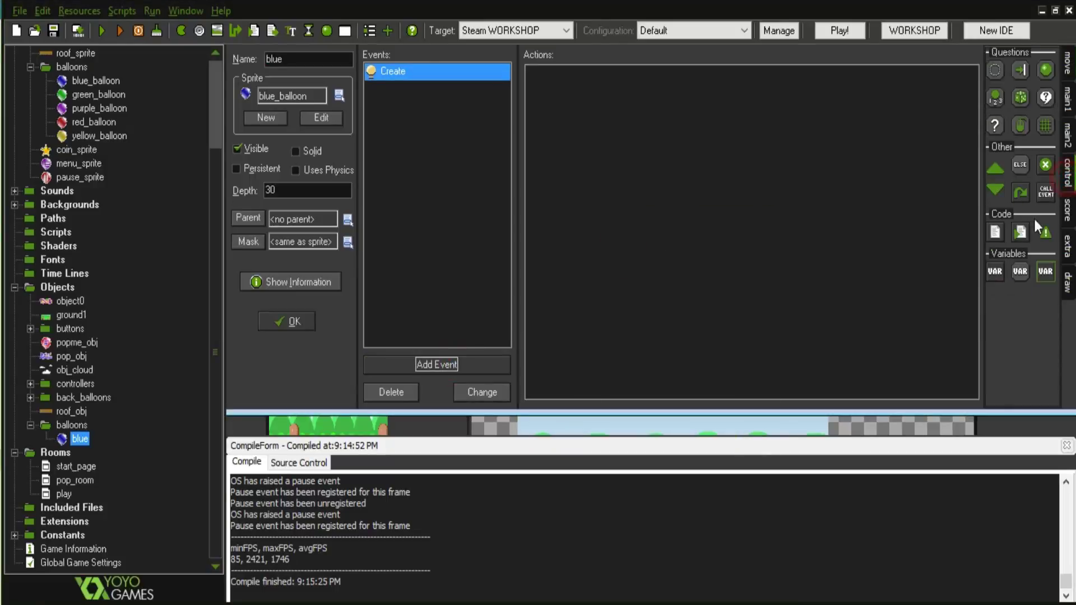
drag(996, 231, 711, 271)
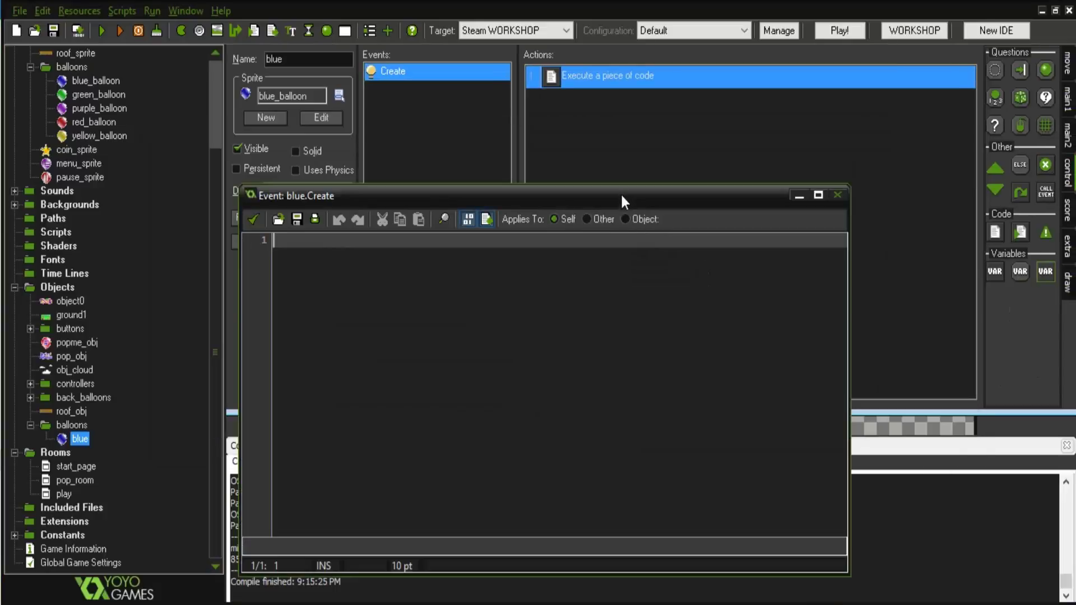
Set image_speed = 0; in the Create event code of the blue object.
drag(620, 193, 800, 204)
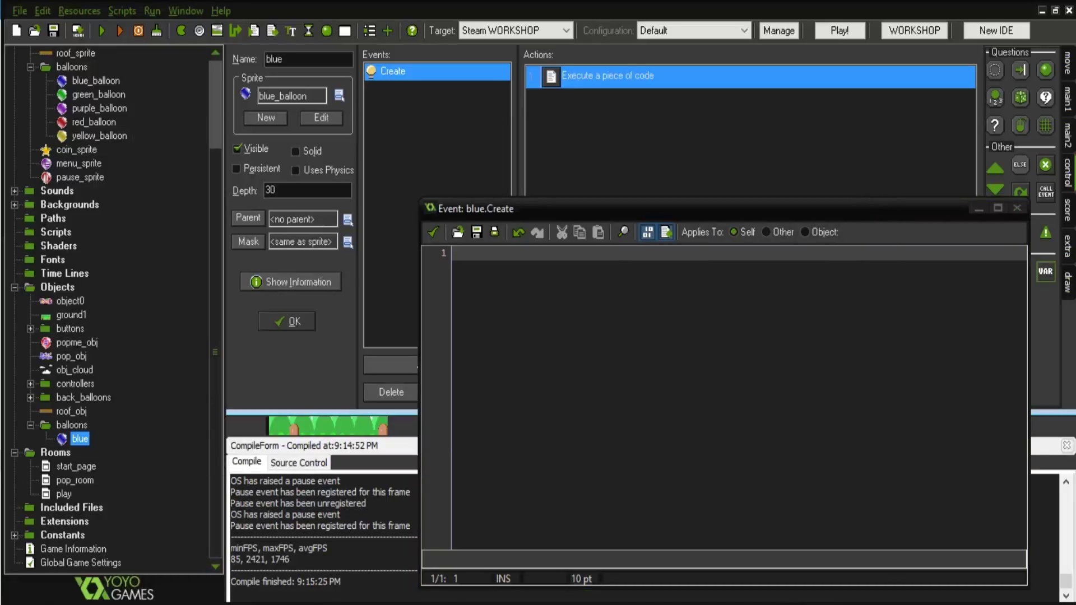
click(569, 259)
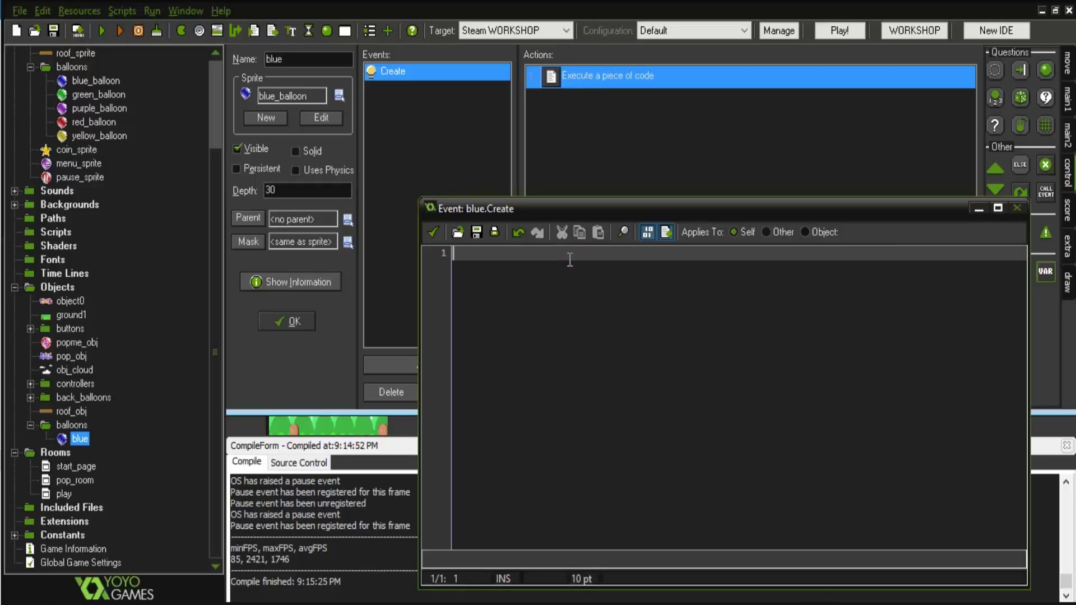
text(image)
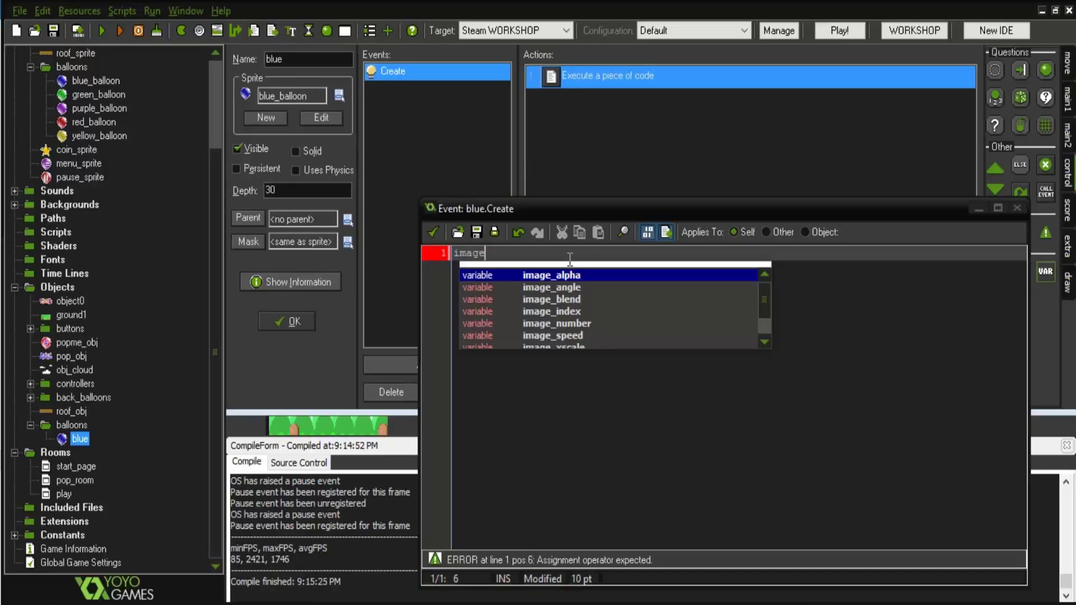
text(_)
text(speed = )
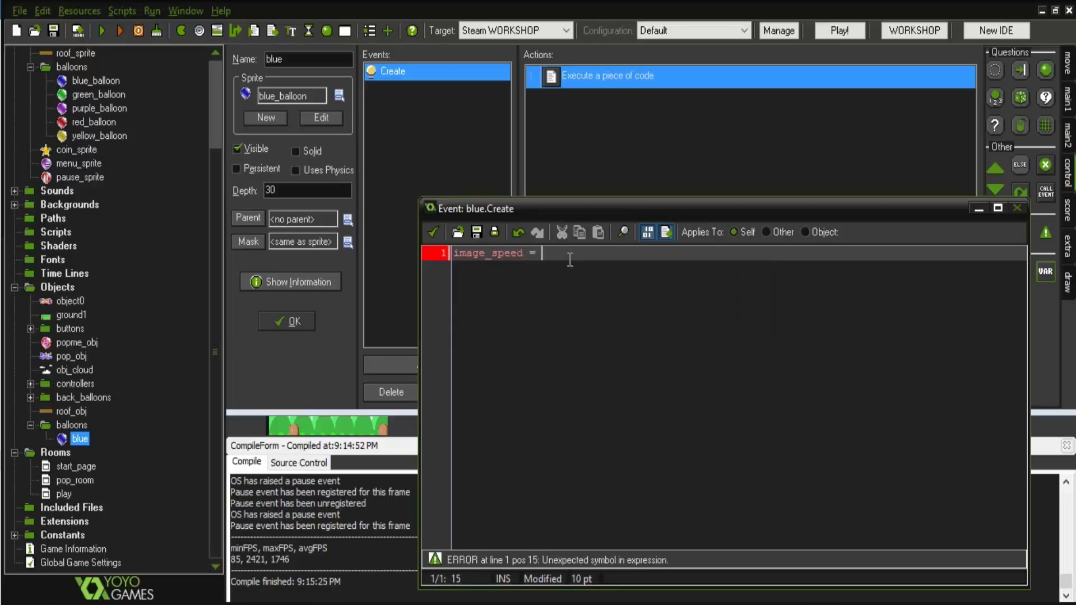
text(0;)
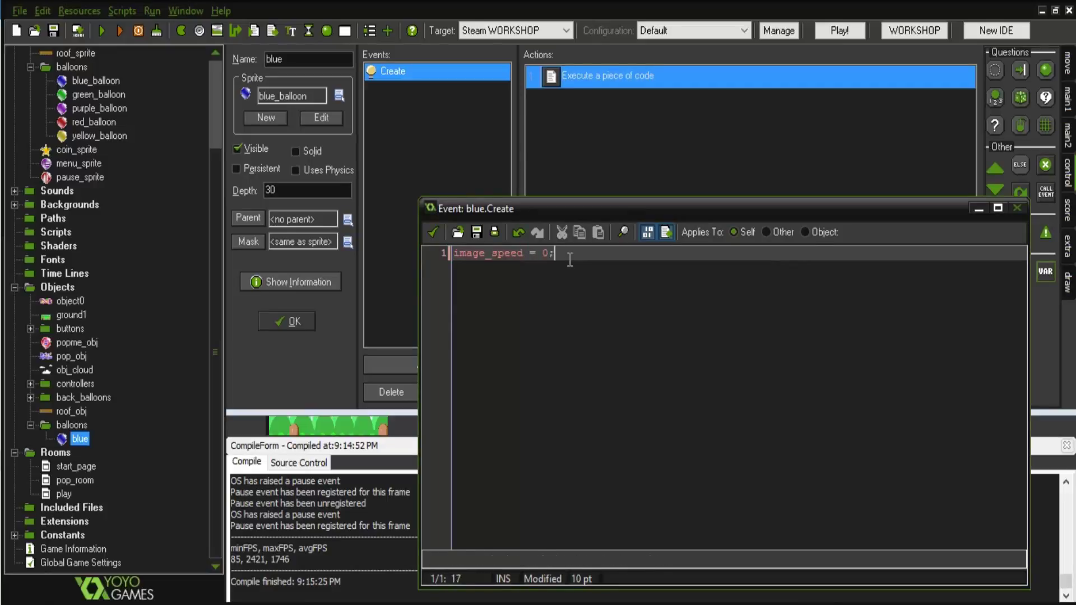
Add image_index = 0; on a second line of the Create code and save the code.
key(Return)
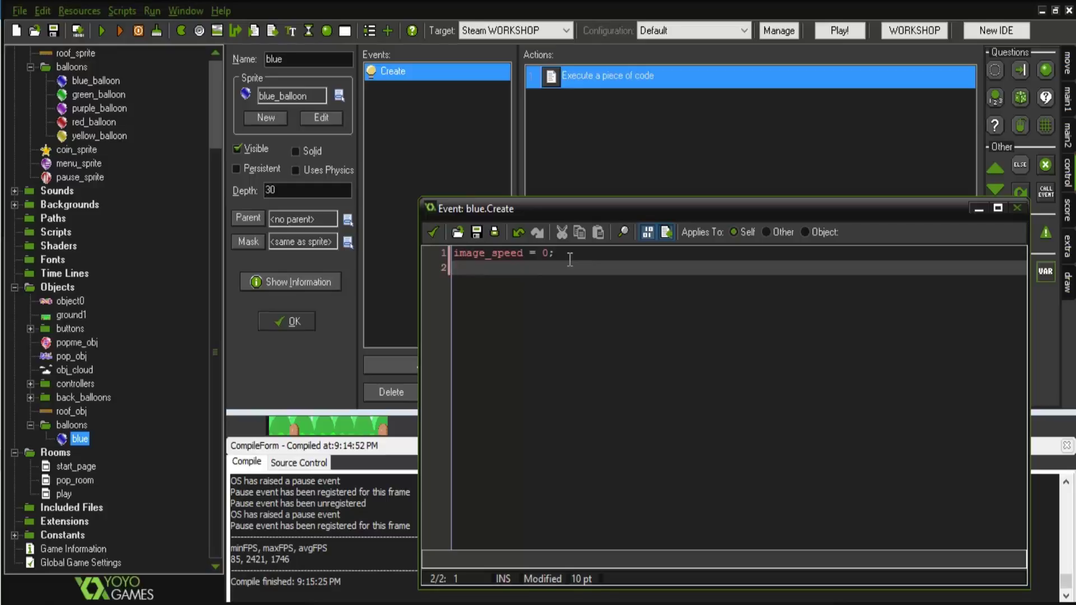
text(image_)
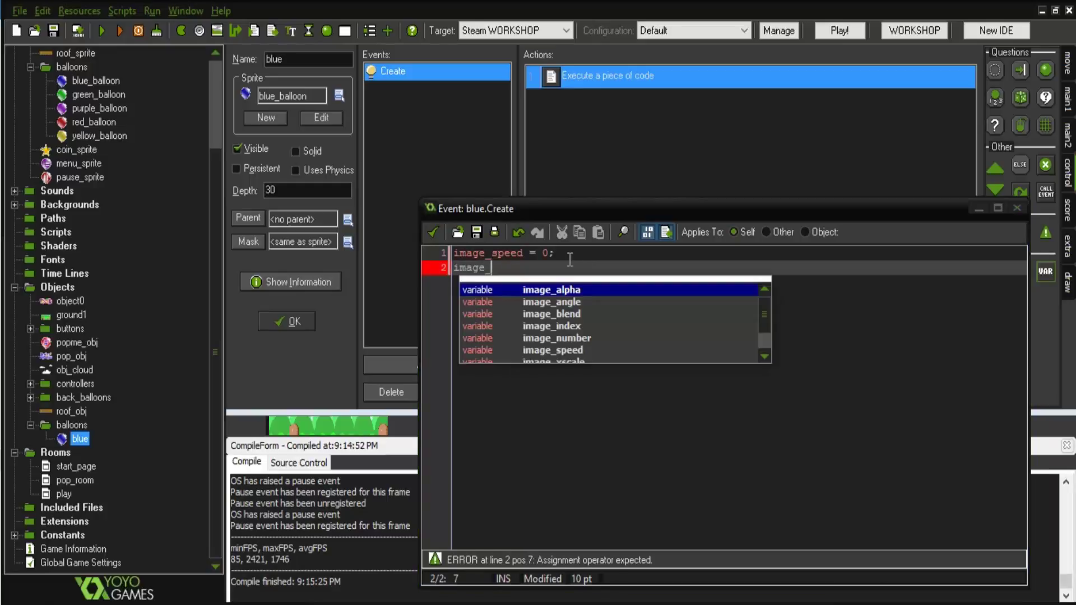
text(inde)
key(Return)
text(= 0;)
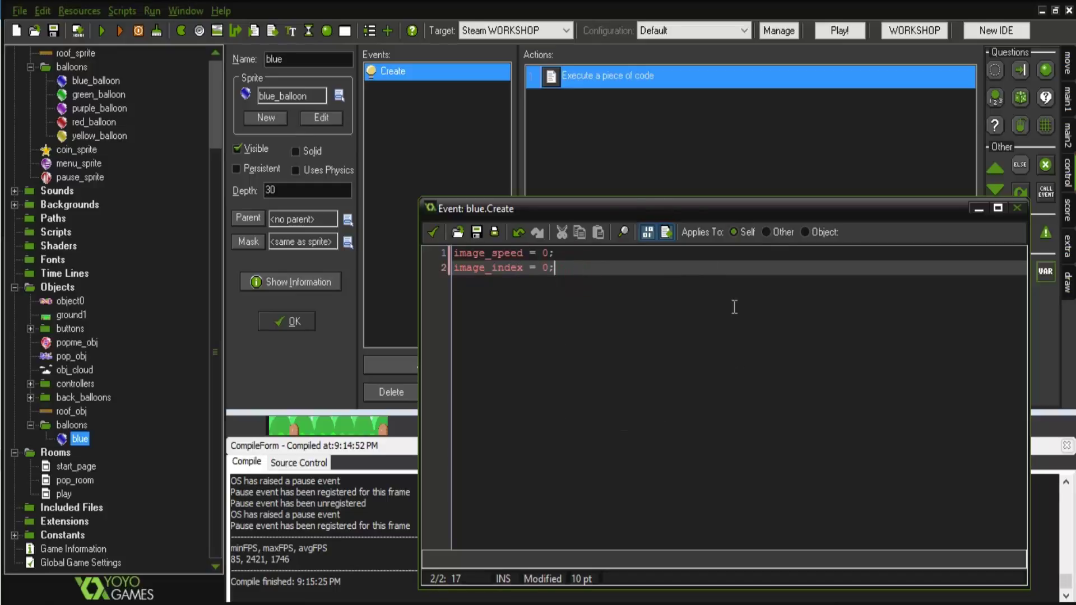
click(435, 232)
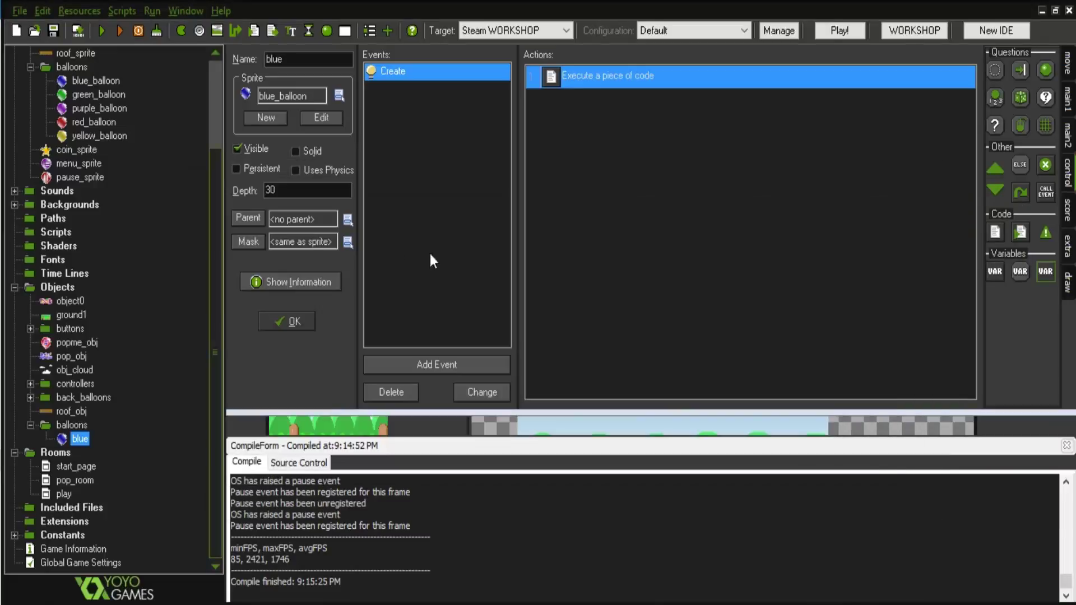
Add a Step event to the blue object with an Execute Code action.
click(440, 363)
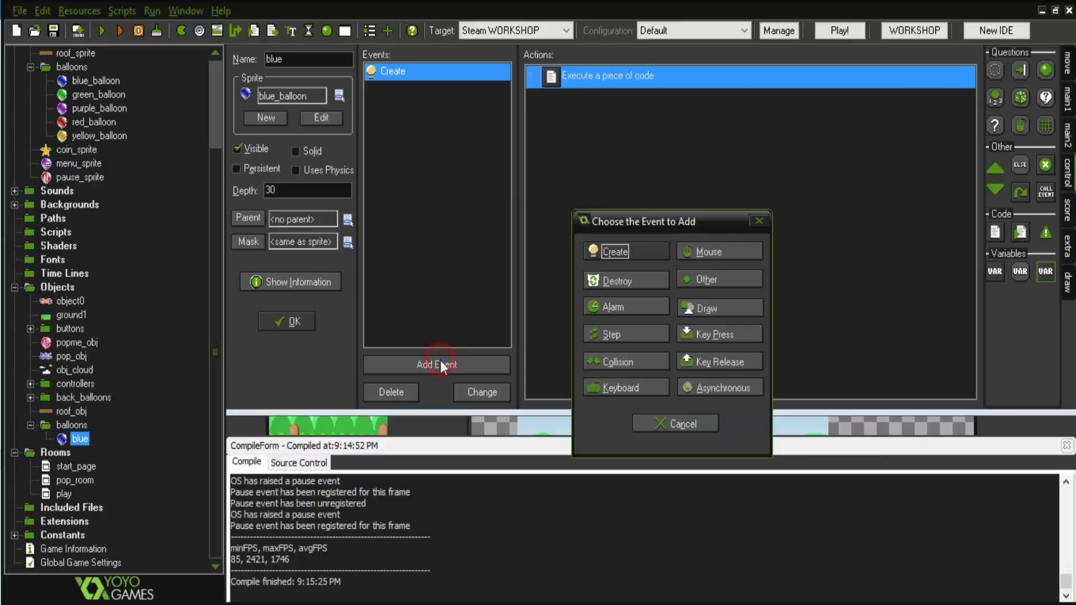
click(621, 333)
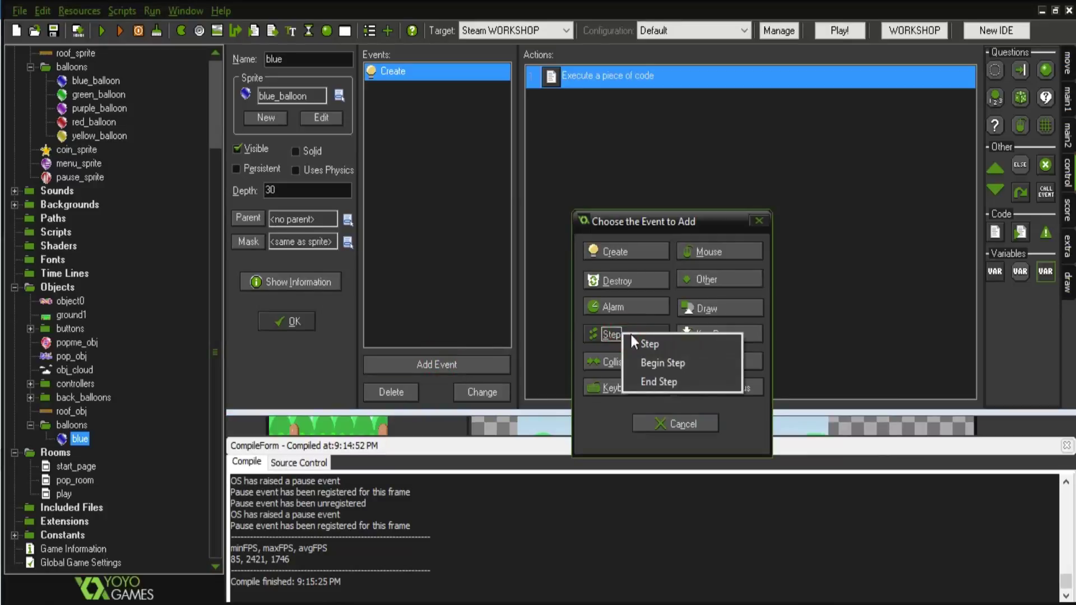
click(661, 343)
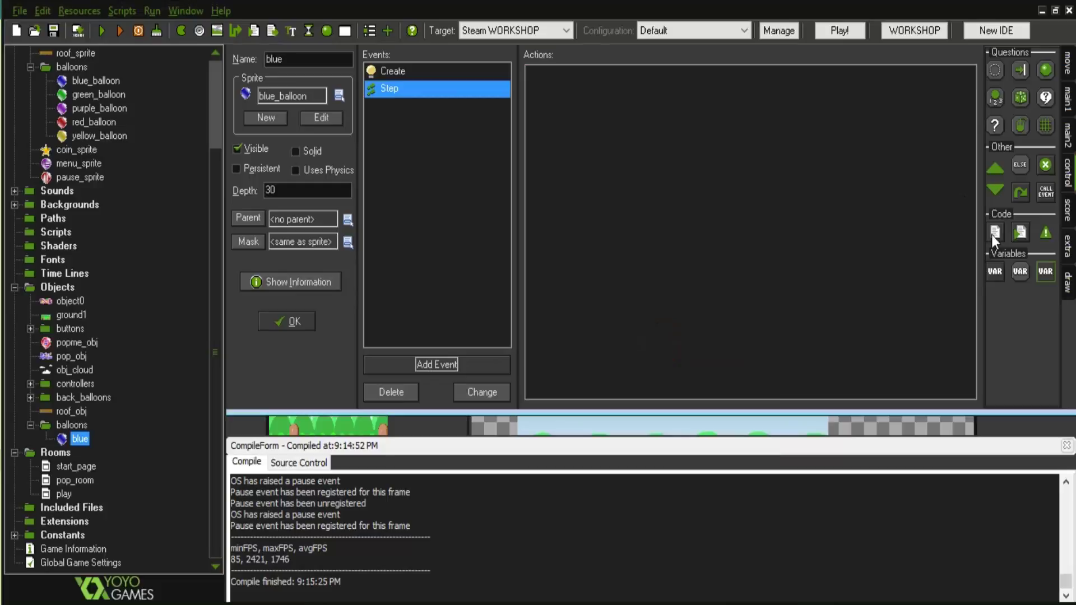
drag(995, 233, 755, 237)
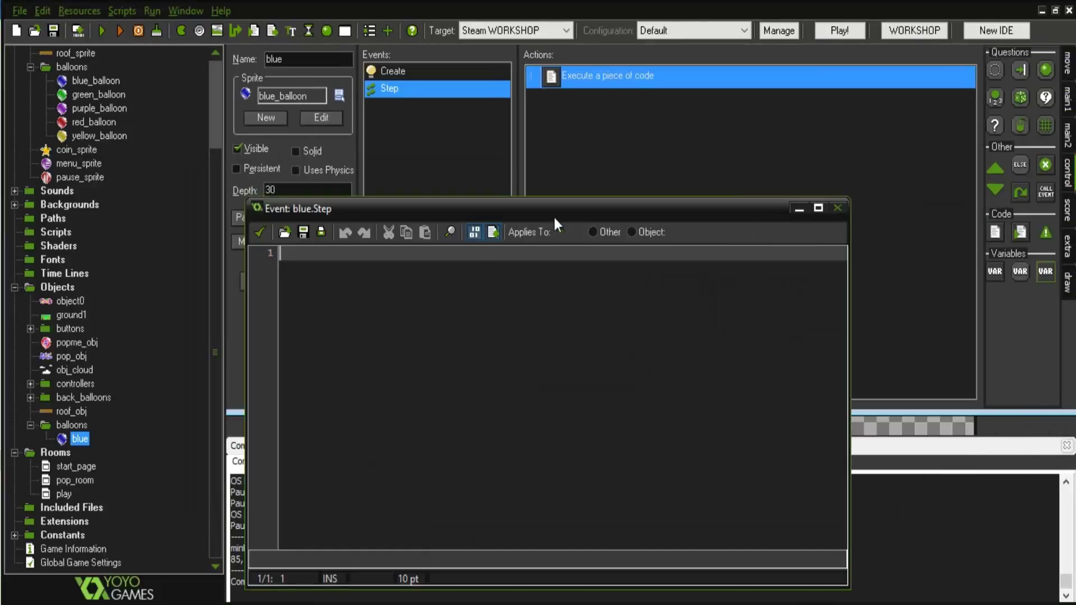
drag(555, 214, 737, 205)
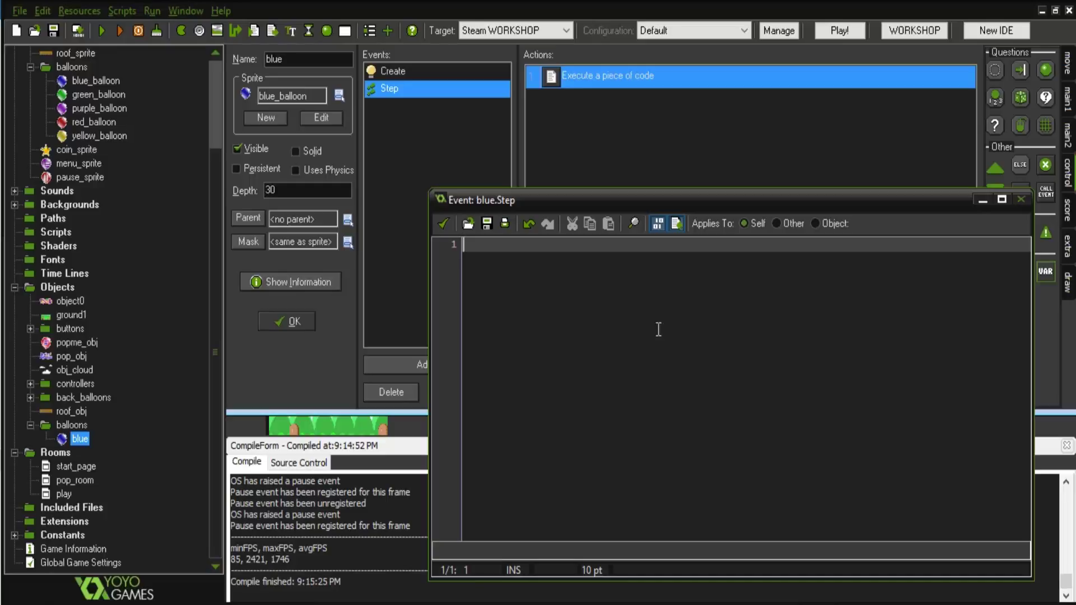
Write vspeed = global.speeds; in the Step event code of the blue object.
text(vspeed =)
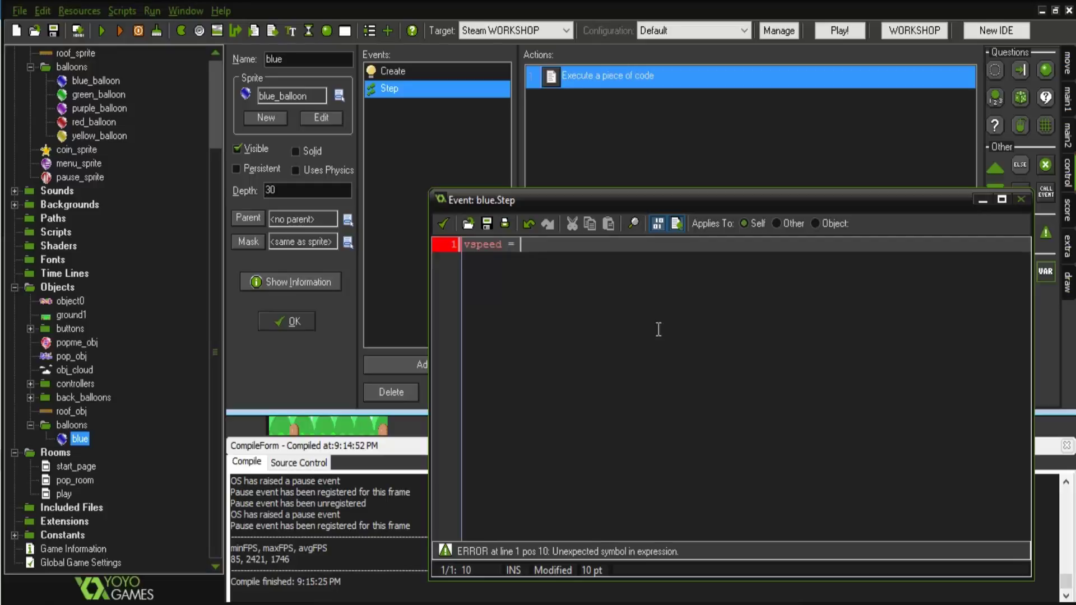
click(489, 245)
click(535, 249)
text(globa)
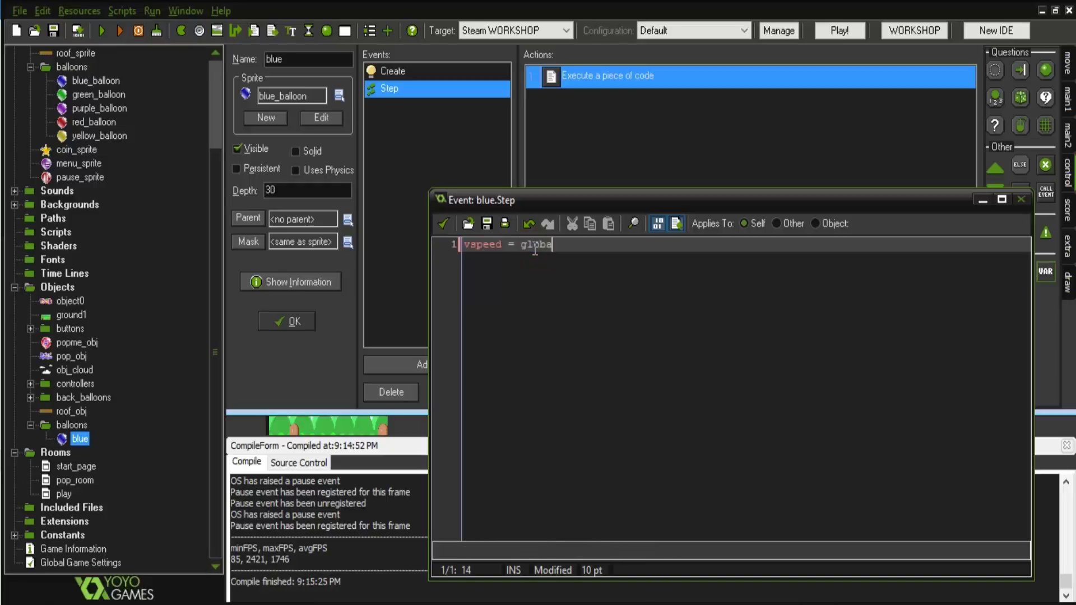
text(l.speeds;)
click(535, 250)
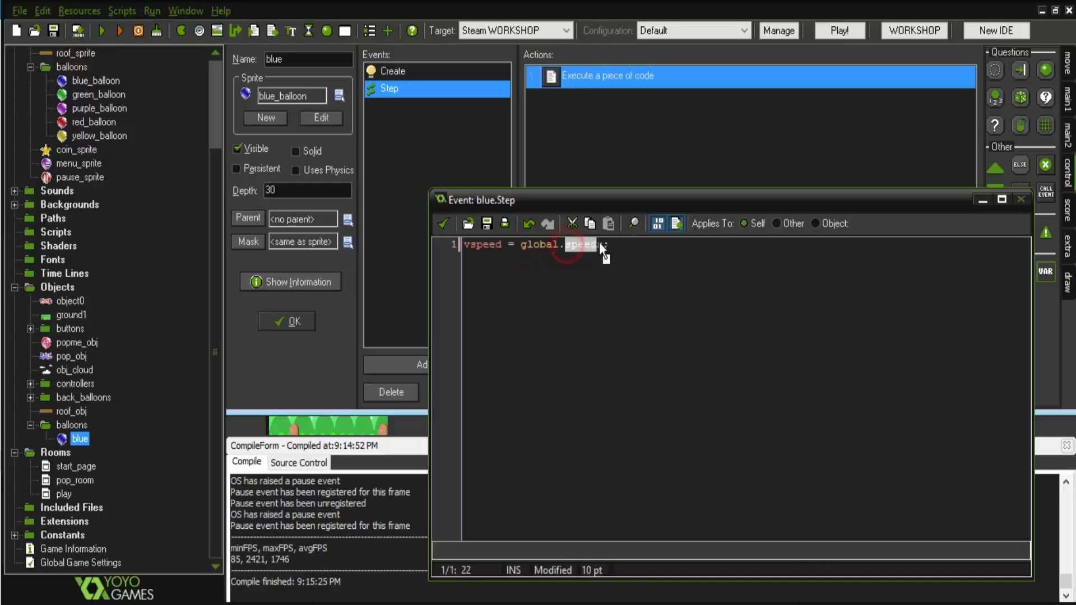
click(633, 245)
drag(522, 245, 567, 252)
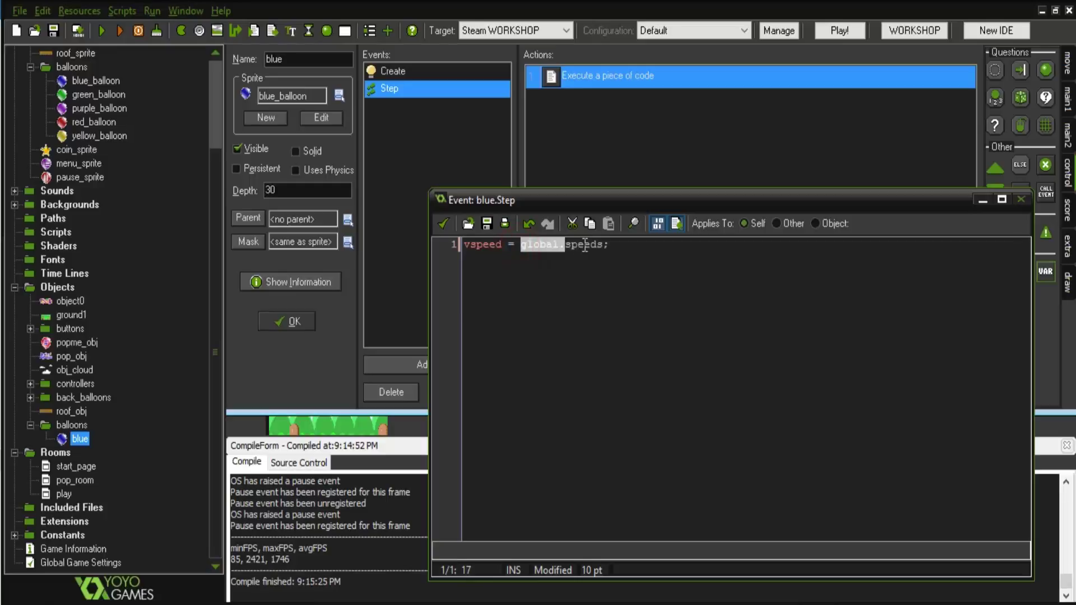
click(584, 244)
double_click(566, 249)
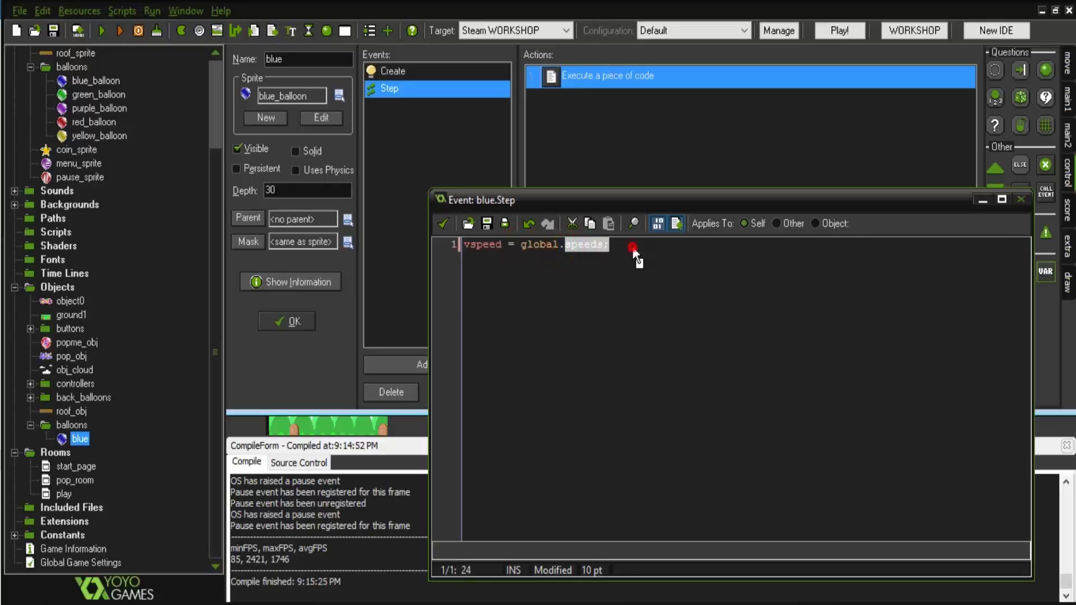
click(634, 250)
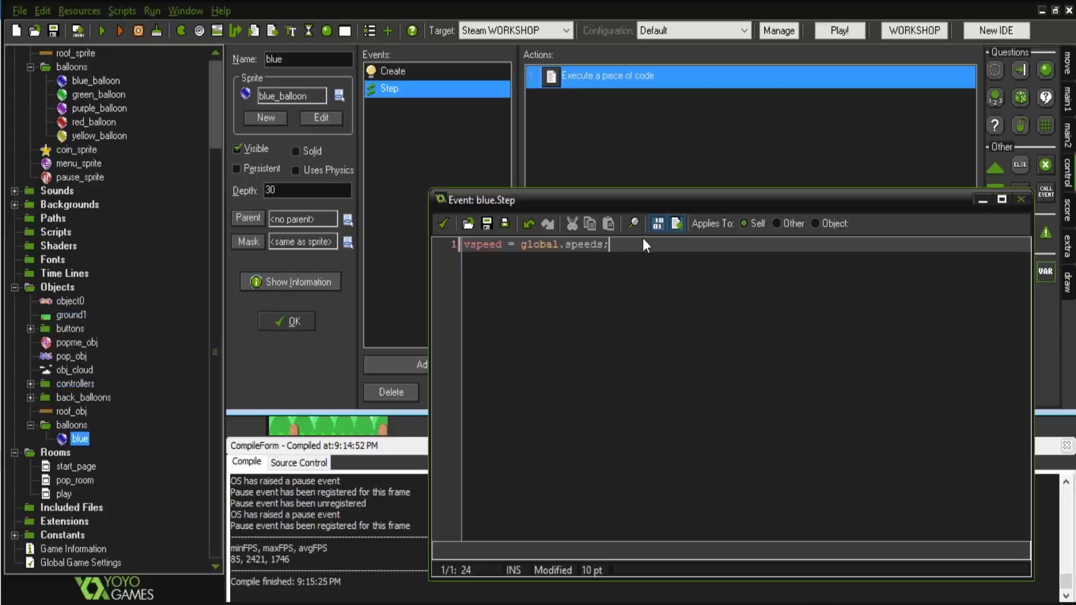
double_click(526, 246)
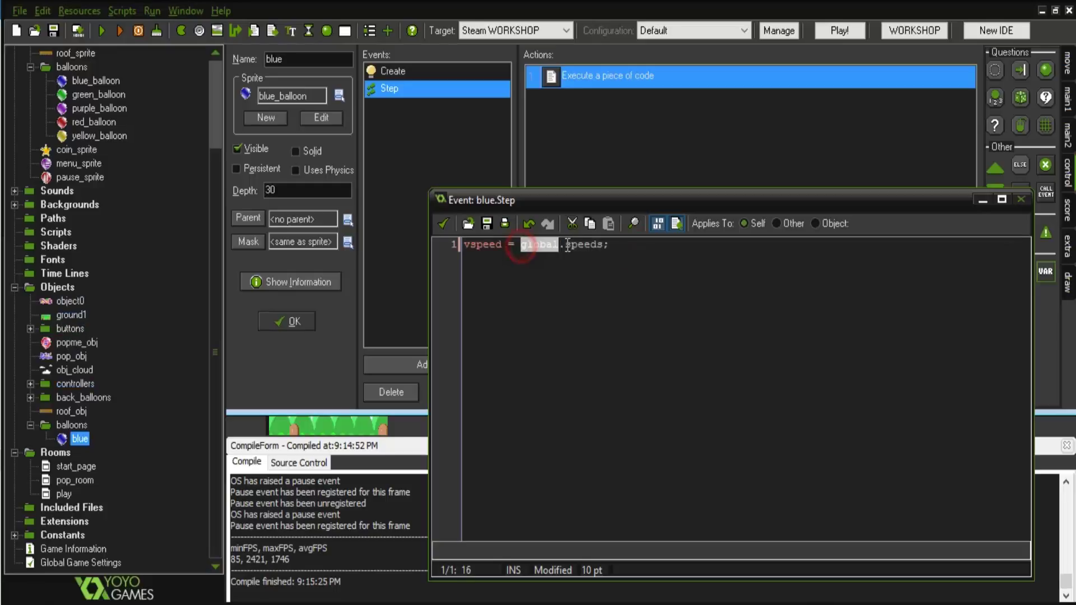
click(642, 245)
Append two line breaks after the vertical speed assignment and save the Step code.
key(Return)
key(Return)
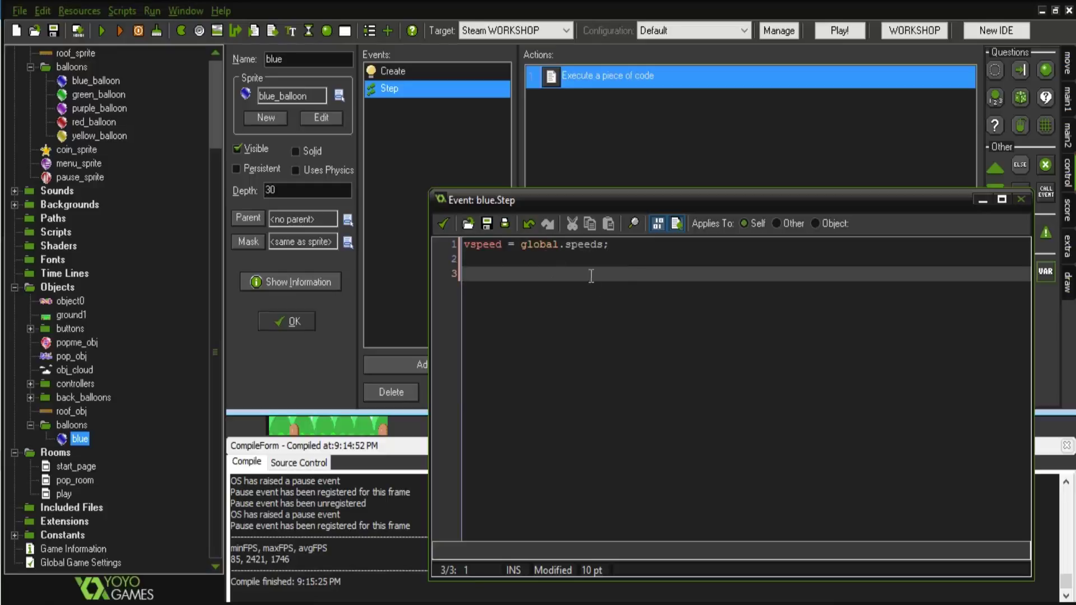
click(442, 224)
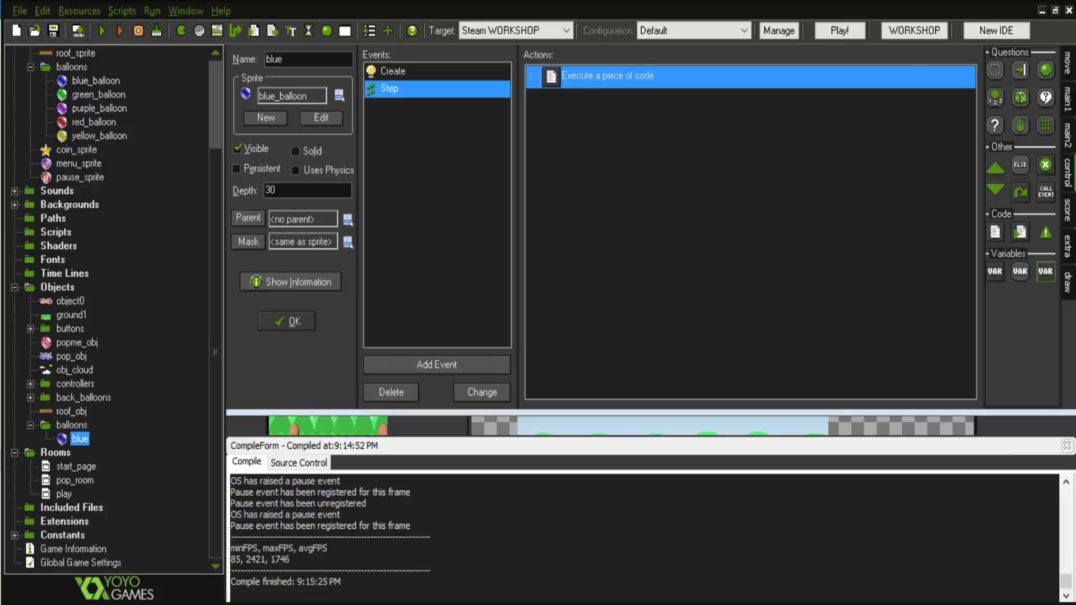
click(432, 362)
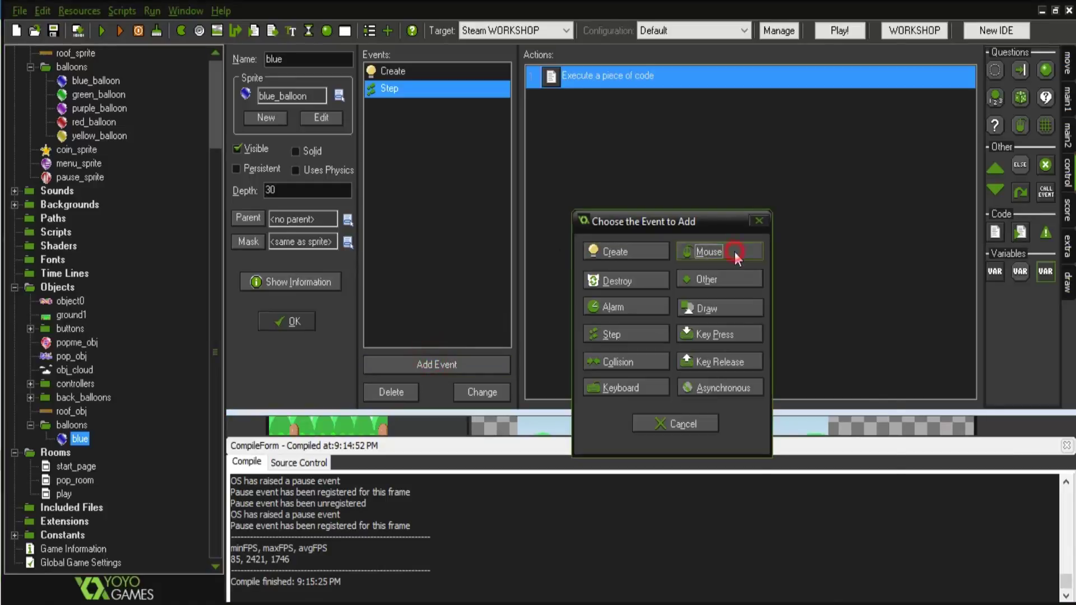
click(729, 251)
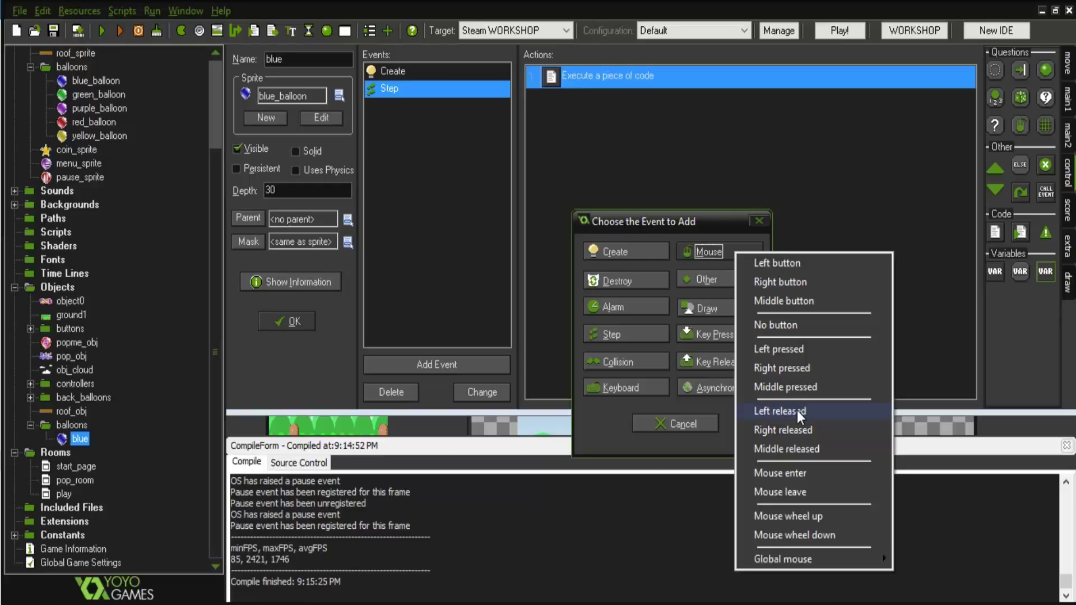
click(661, 425)
click(660, 425)
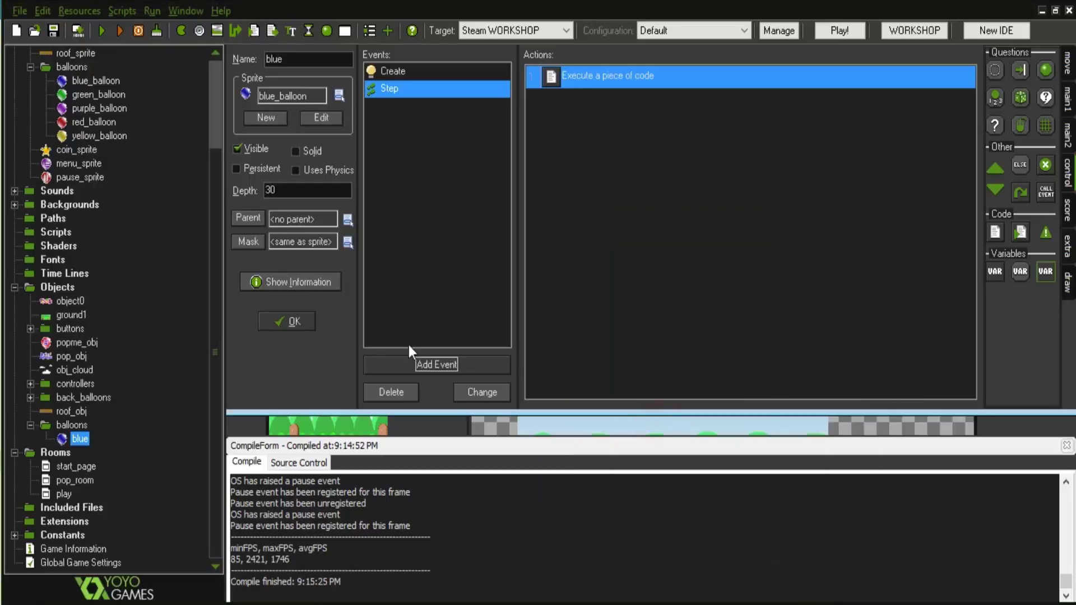
Save the blue object and duplicate it as an object named green with the green_balloon sprite.
click(290, 320)
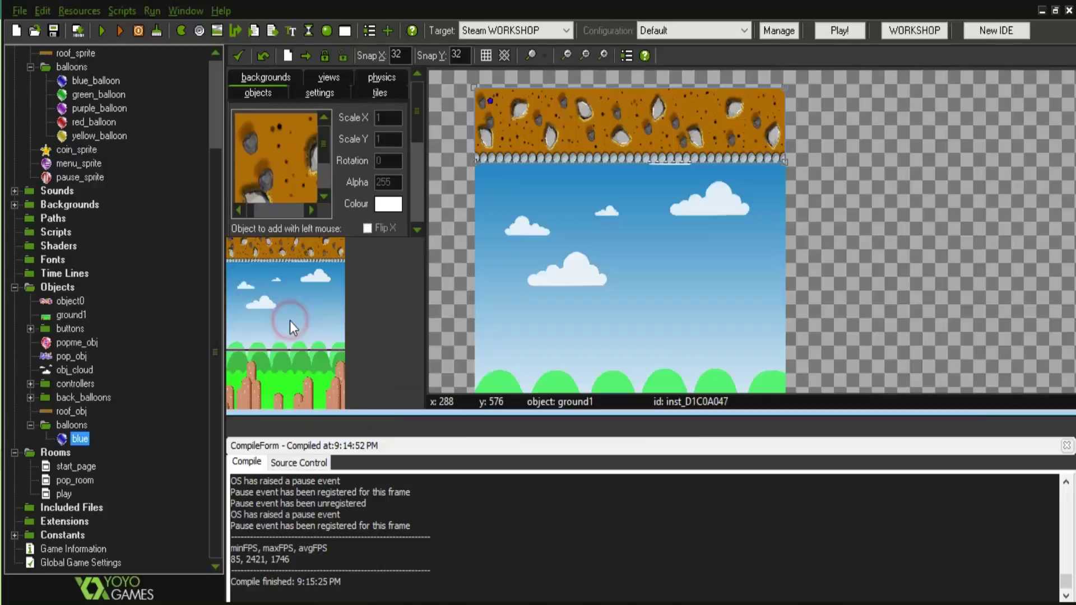
right_click(81, 439)
click(54, 288)
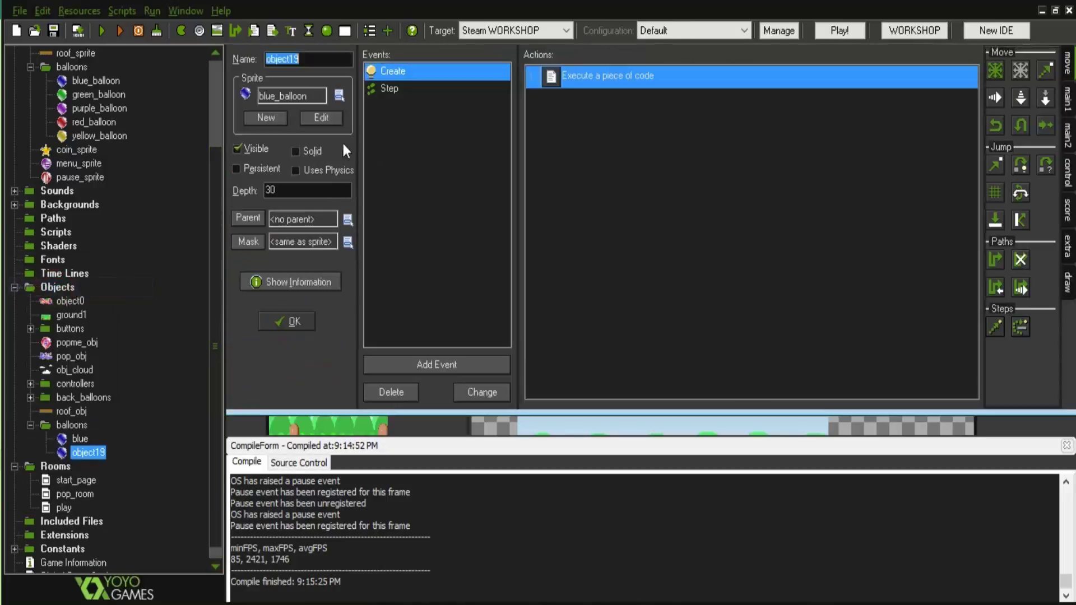
click(339, 96)
mouse_move(413, 279)
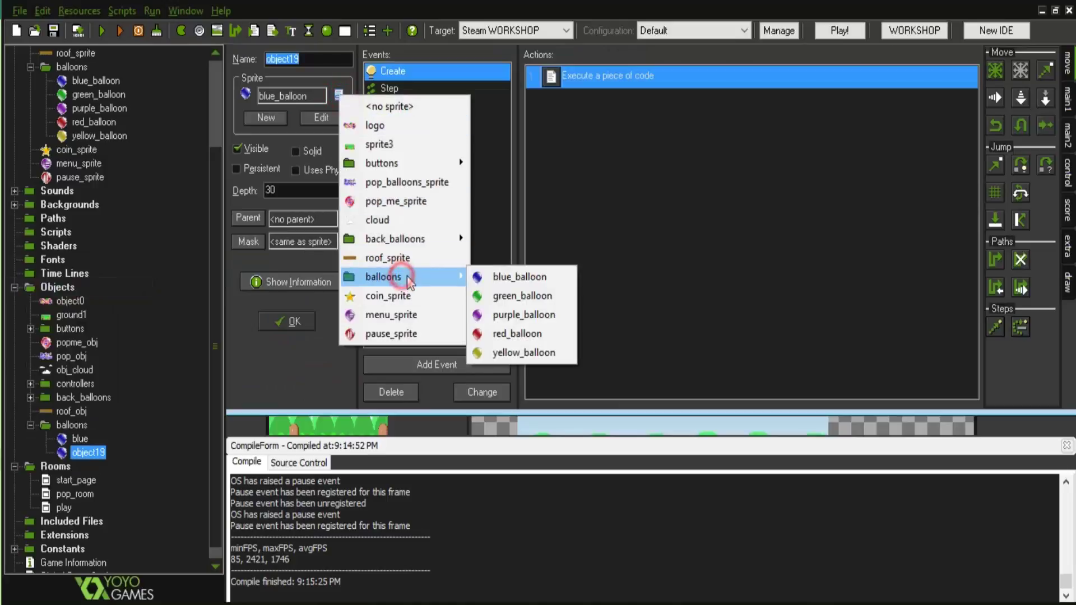
click(530, 295)
text(g)
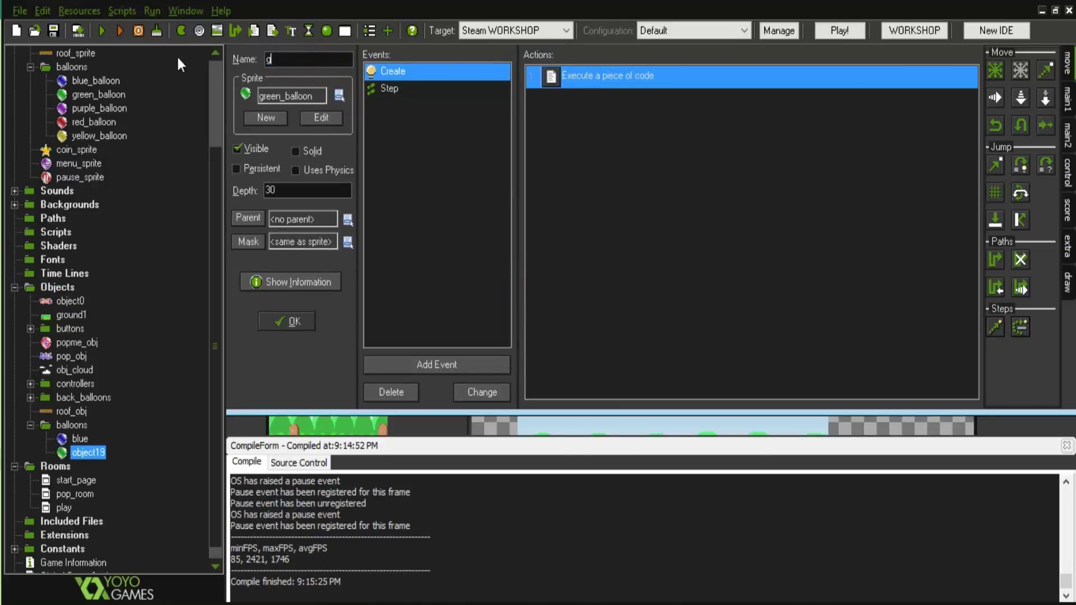
text(reen)
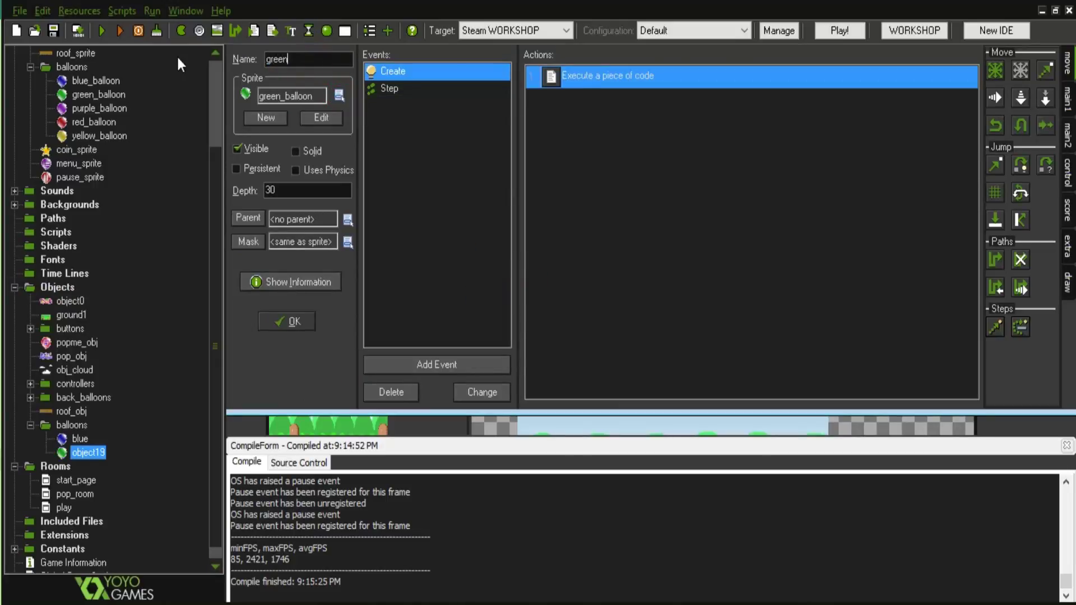
click(303, 319)
Duplicate the green object as an object named purple with the purple_balloon sprite.
right_click(83, 451)
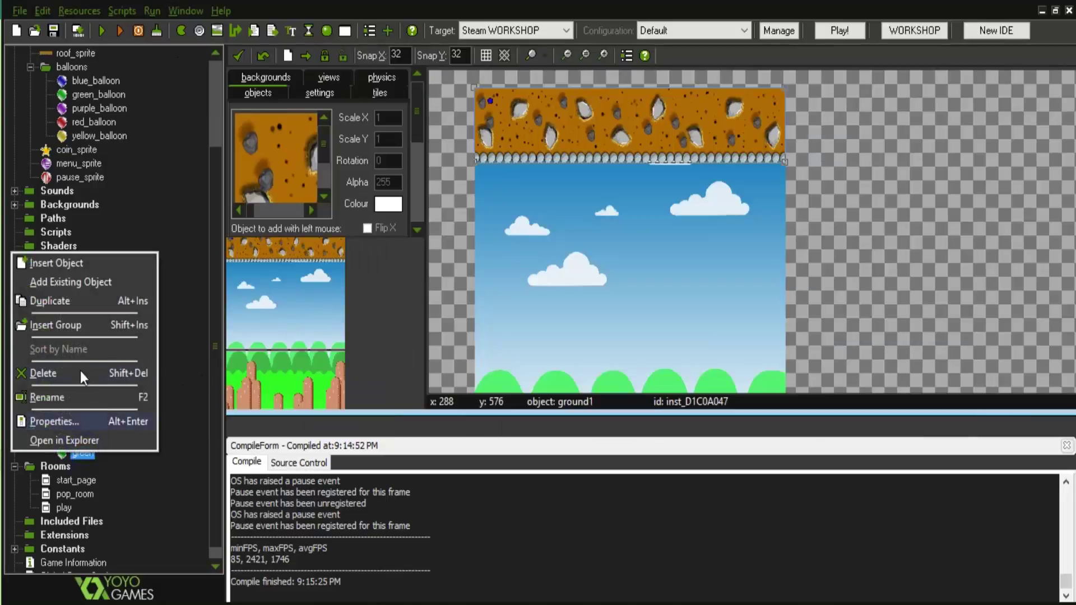
click(67, 303)
click(339, 96)
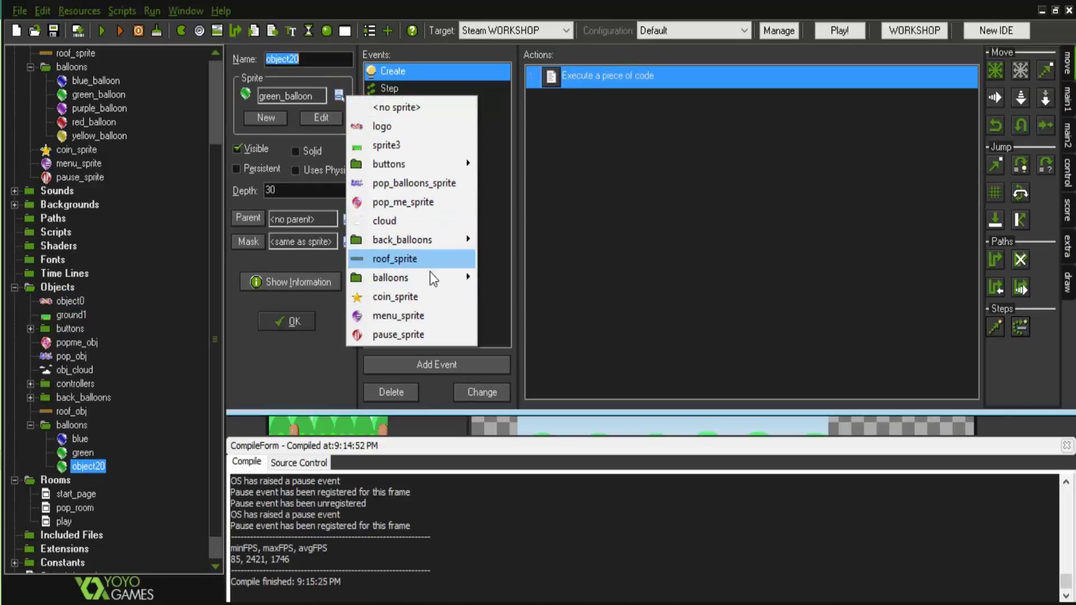
mouse_move(443, 277)
click(534, 320)
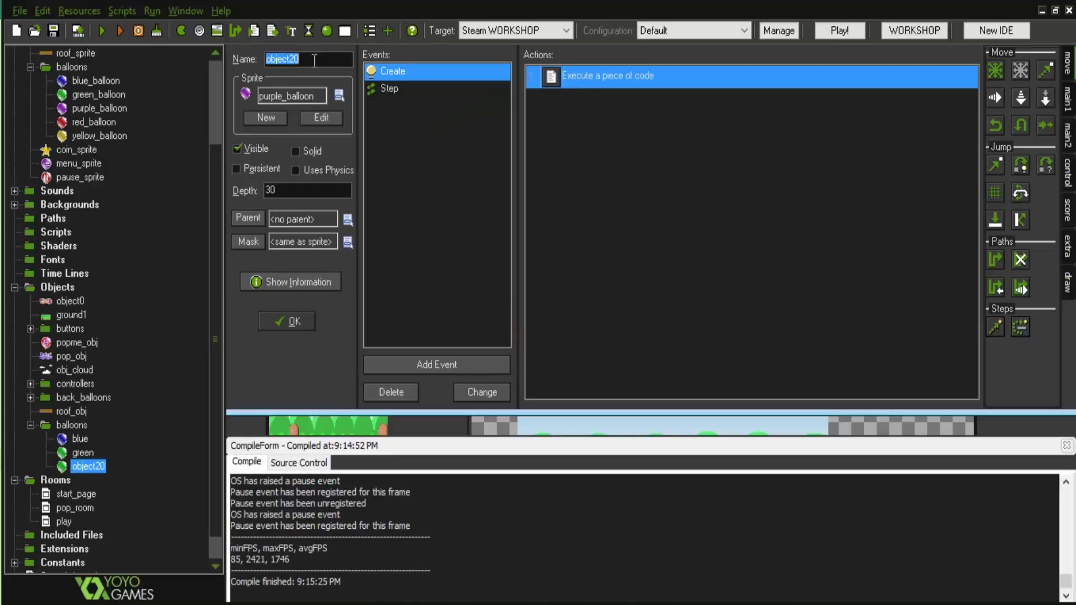
text(purple)
click(307, 322)
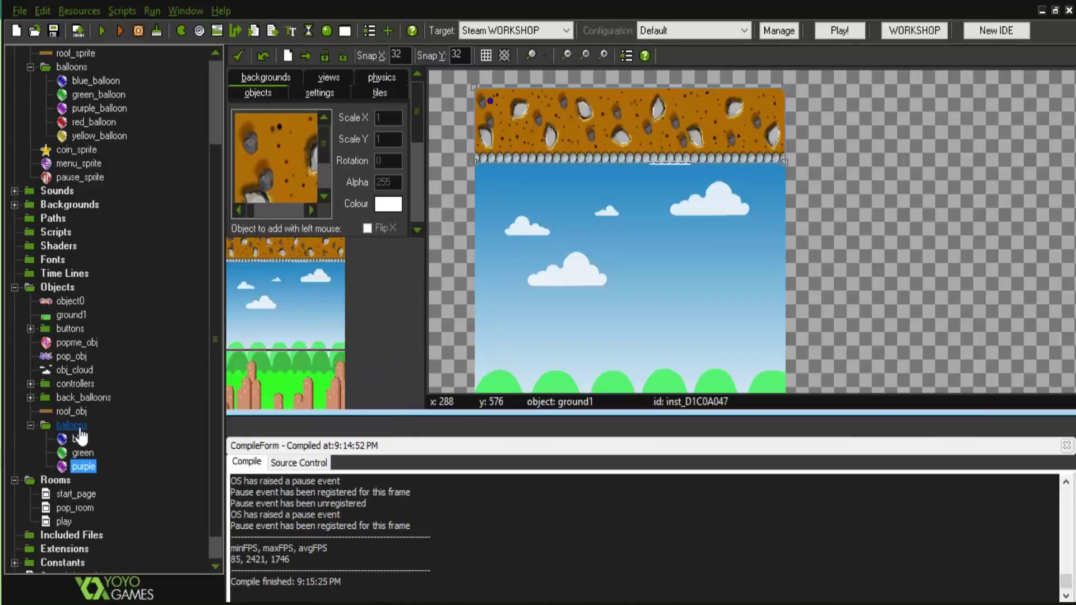
Duplicate the blue object as an object named red with the red_balloon sprite.
right_click(72, 426)
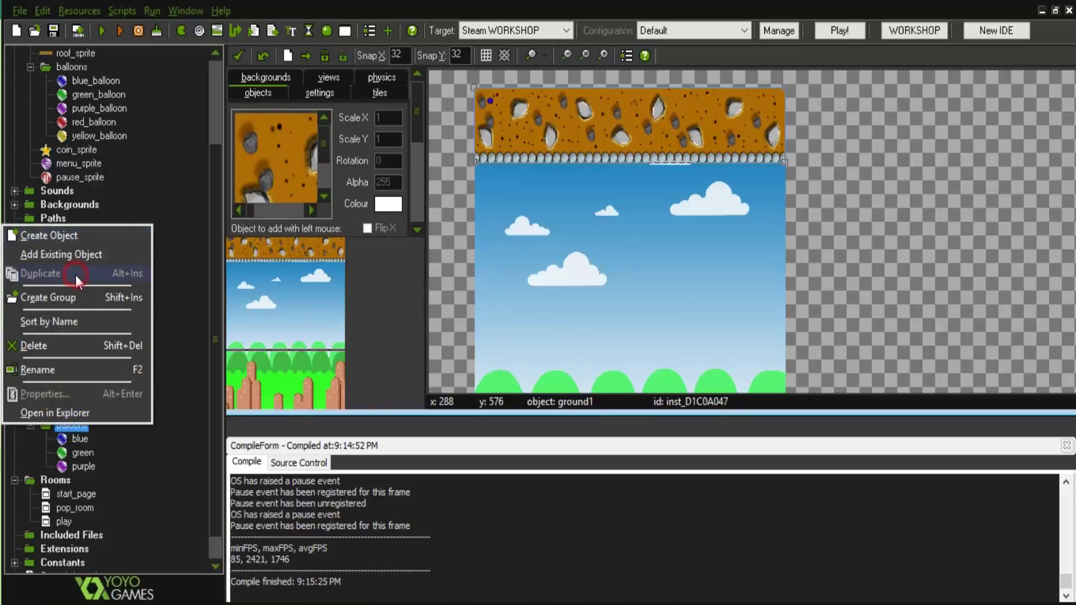
right_click(76, 441)
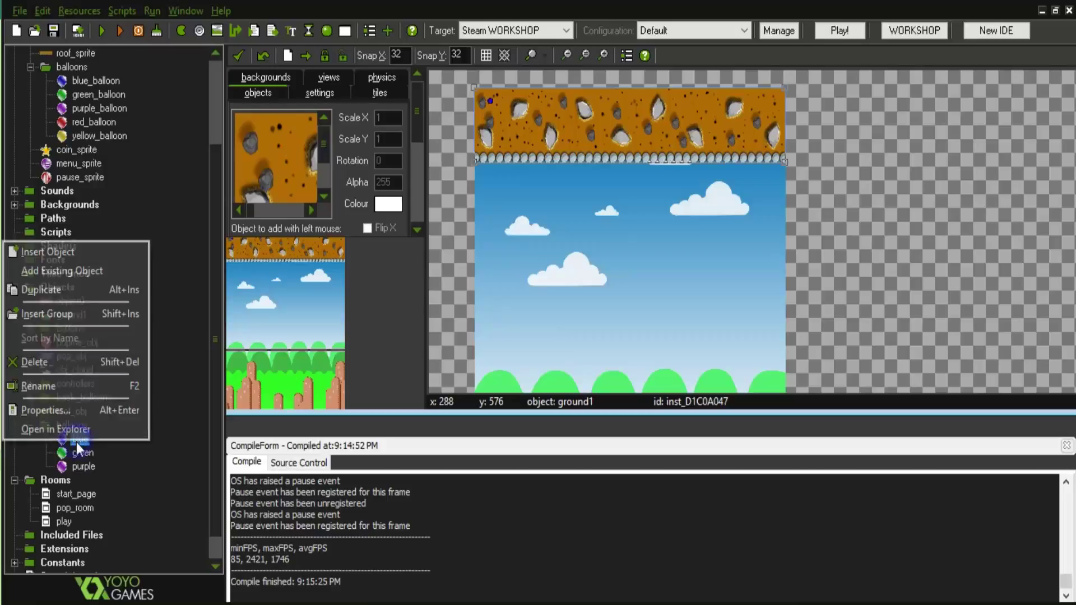
click(45, 290)
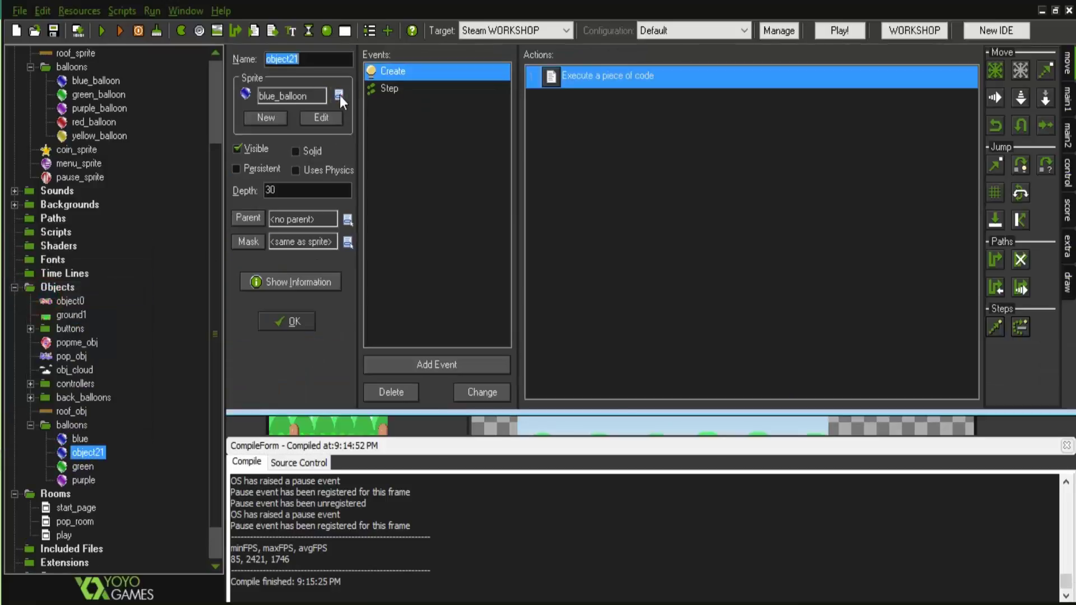
click(339, 94)
mouse_move(437, 277)
click(508, 337)
text(red)
click(287, 322)
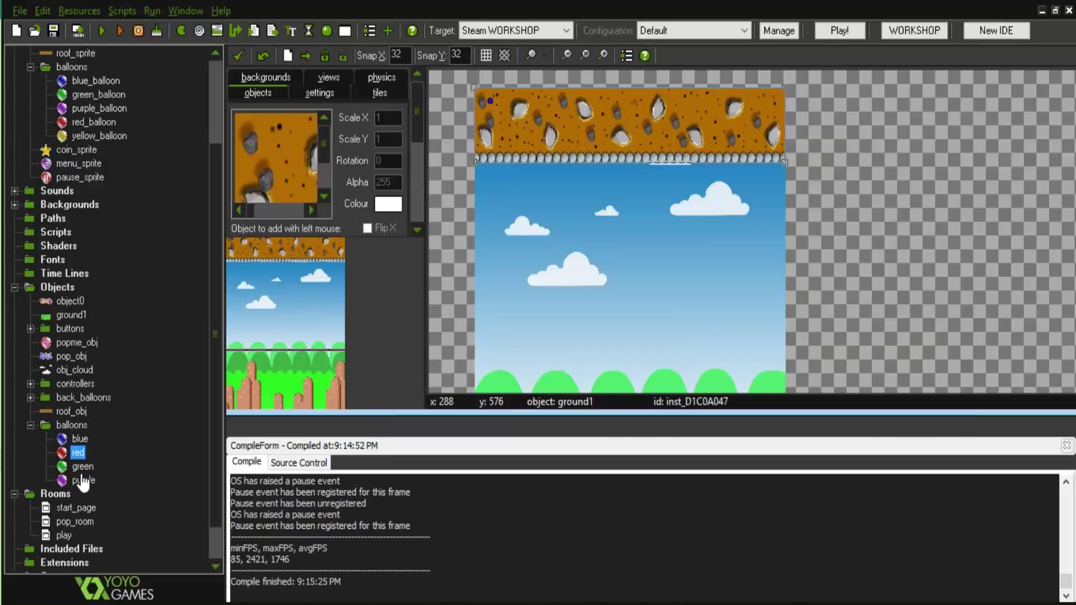
Duplicate the green object as an object named yellow with the yellow_balloon sprite.
right_click(81, 475)
click(59, 321)
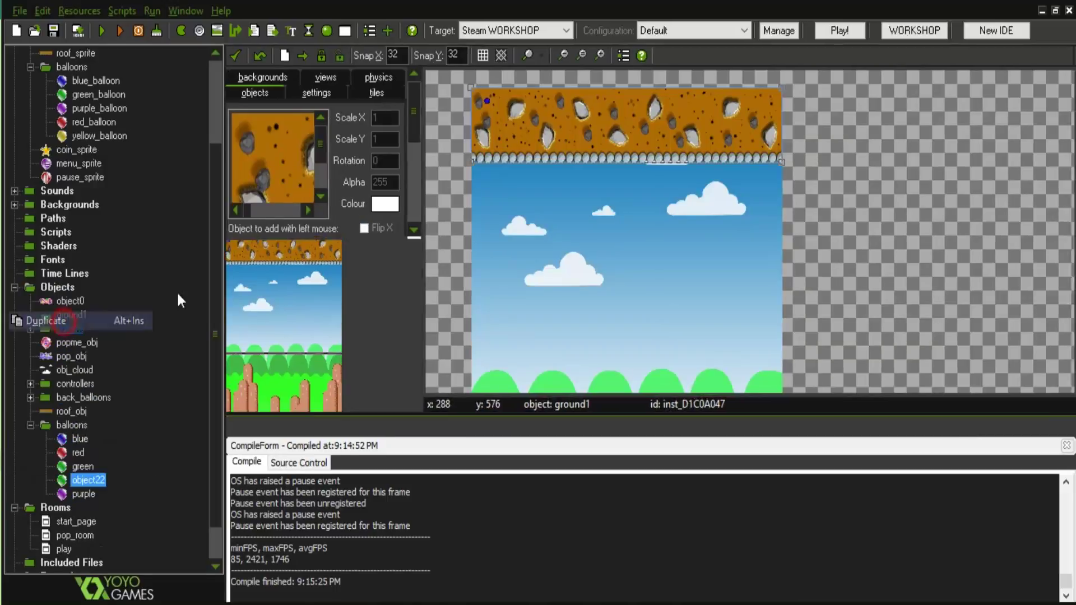
click(339, 96)
mouse_move(385, 277)
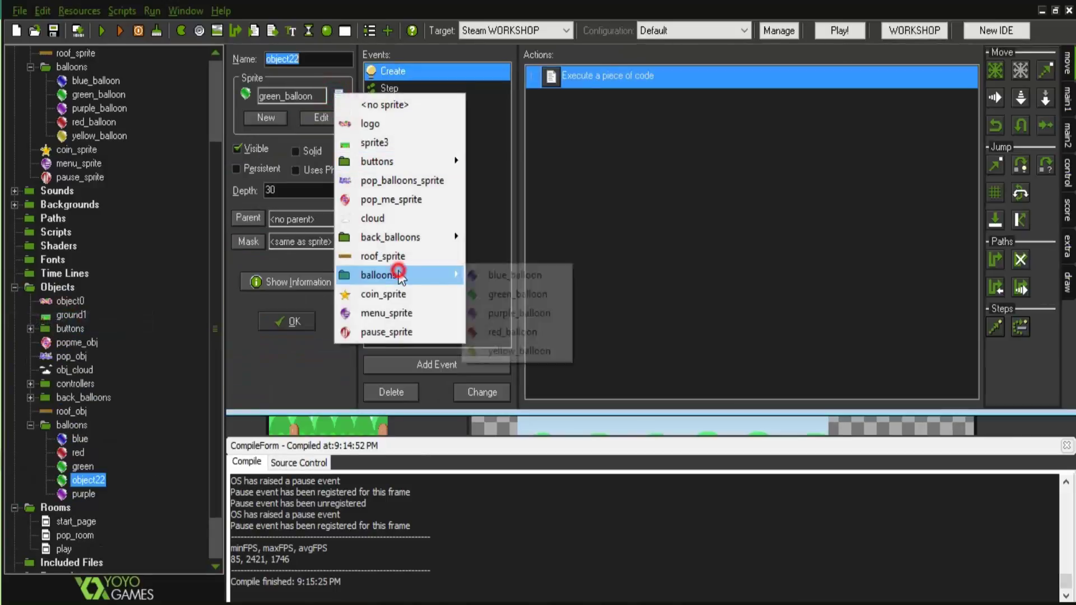
click(517, 351)
text(yellow)
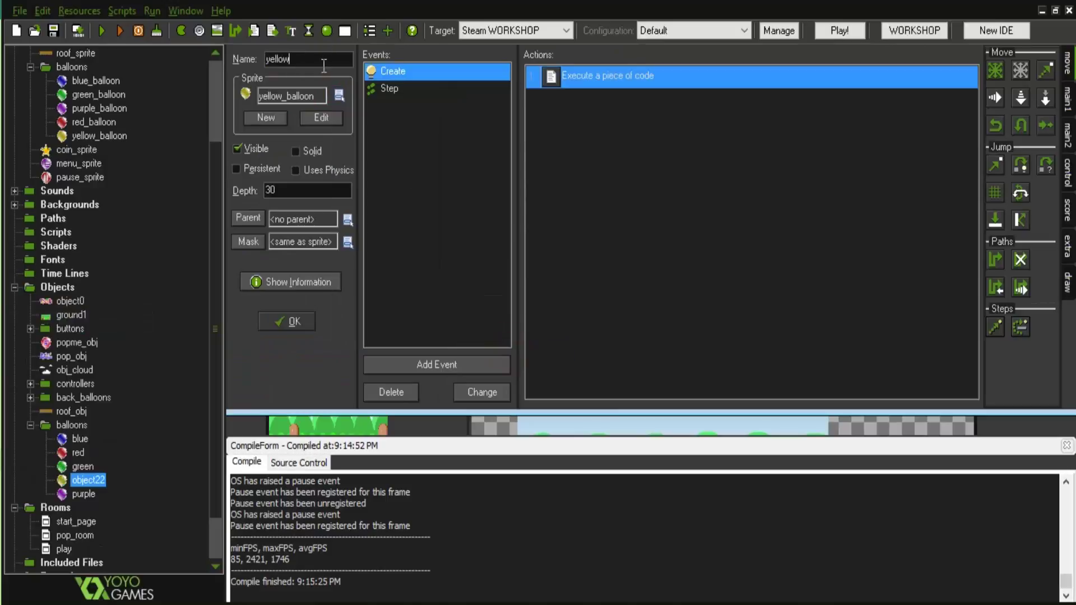
click(301, 321)
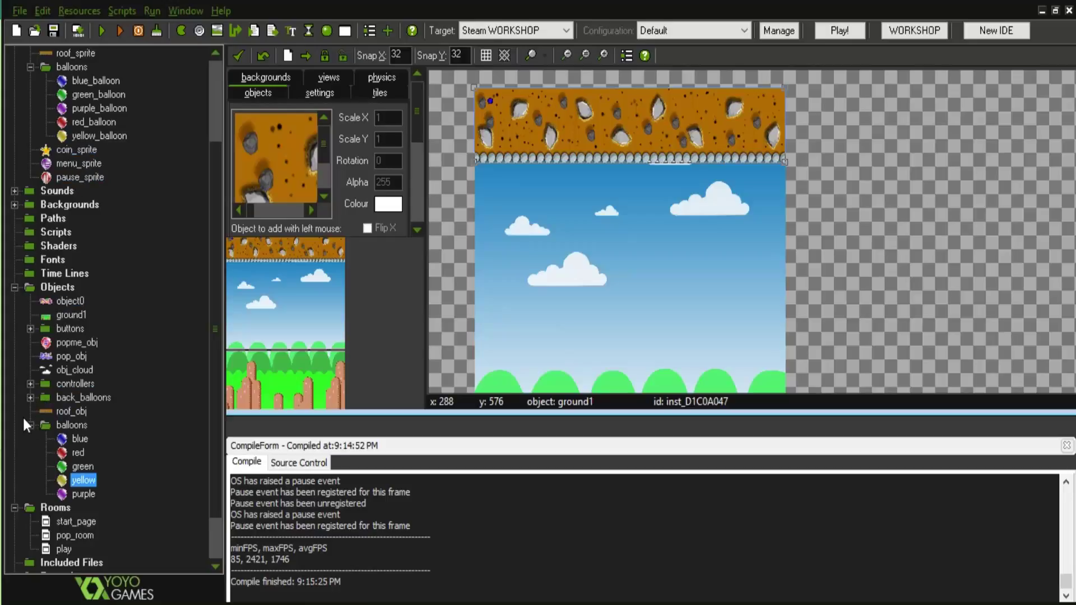
Create a new object named menu_obj and assign it the menu_sprite sprite.
right_click(59, 287)
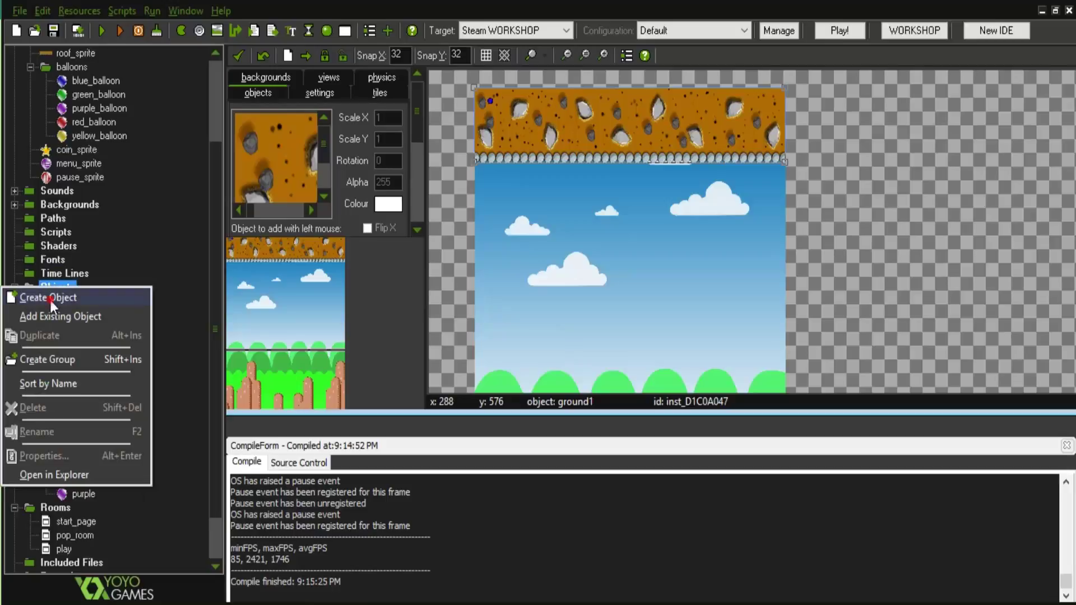
click(49, 301)
click(339, 95)
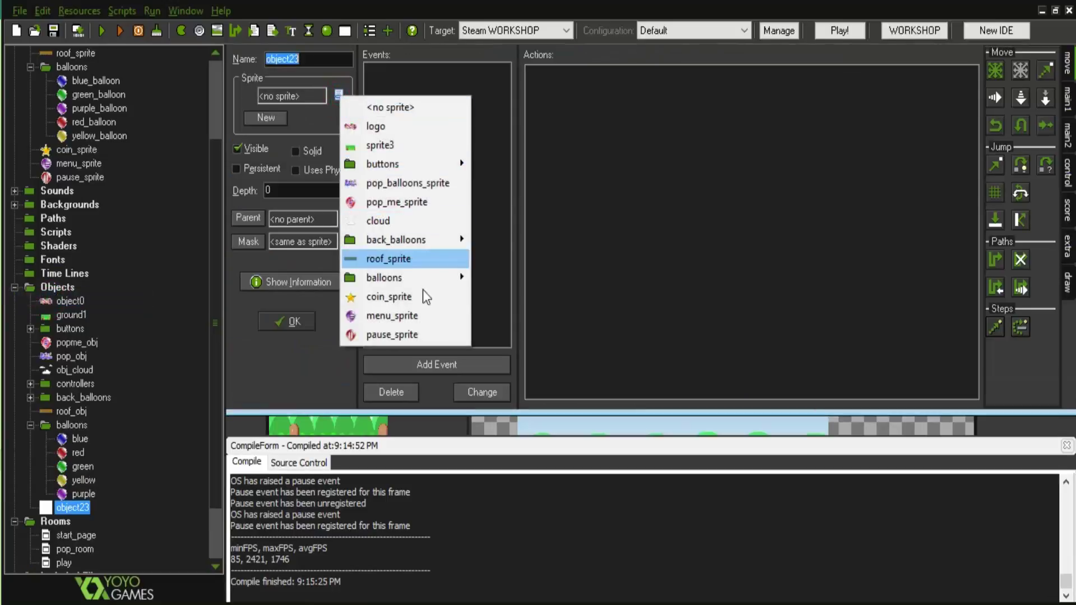
click(402, 317)
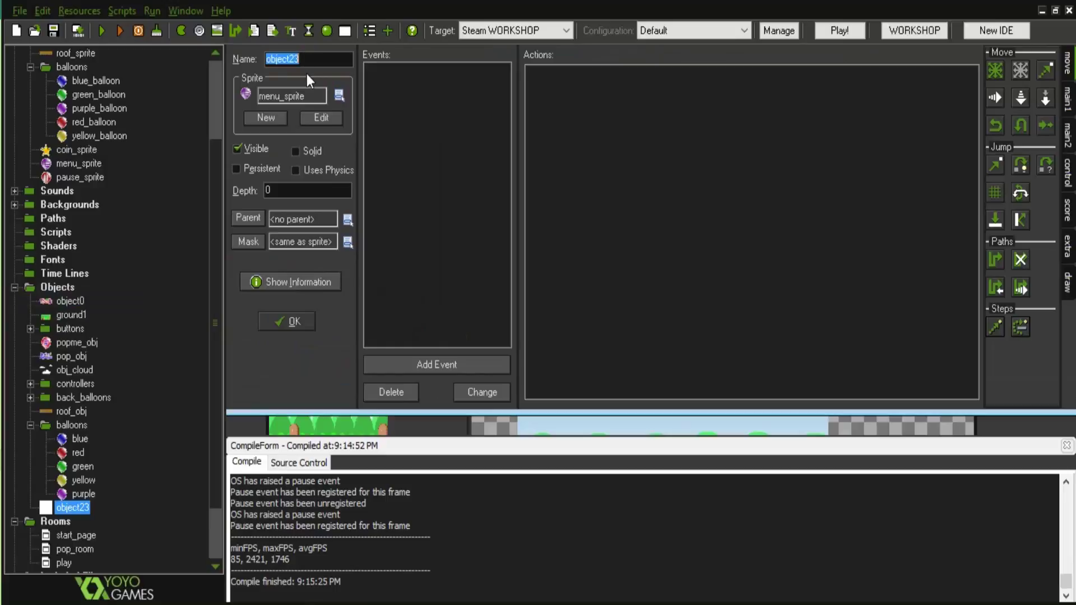
text(menu_)
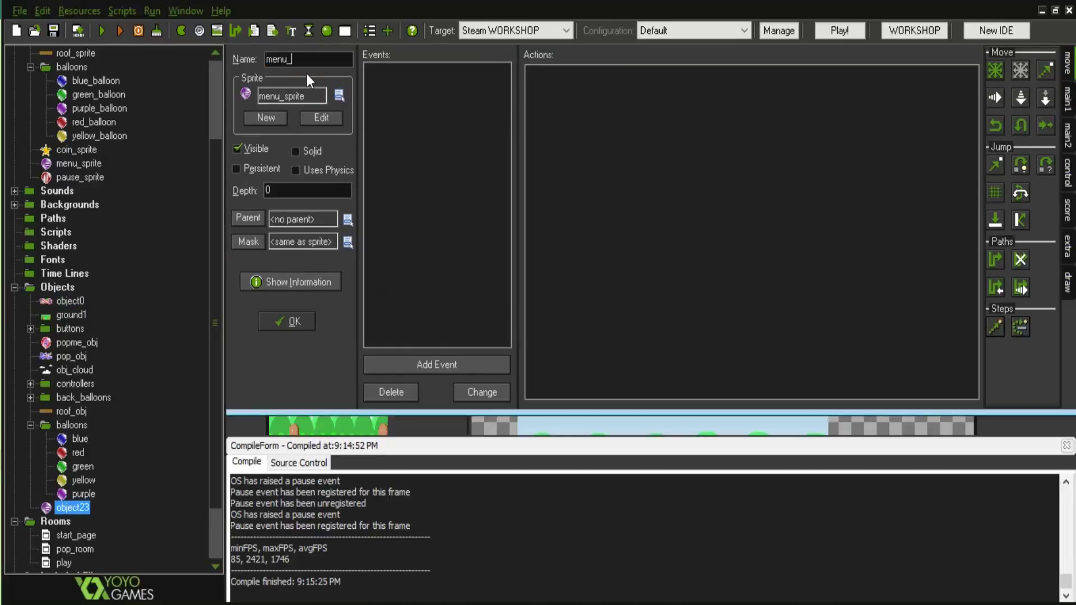
text(obj)
click(299, 320)
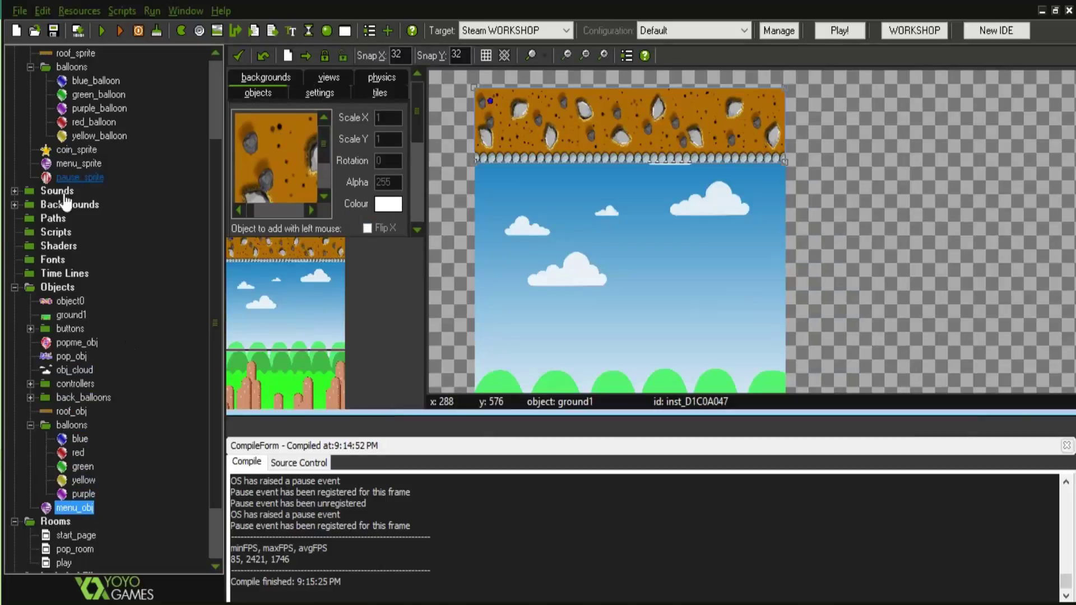
Create a new object named pause_obj and assign it the pause_sprite sprite.
right_click(76, 287)
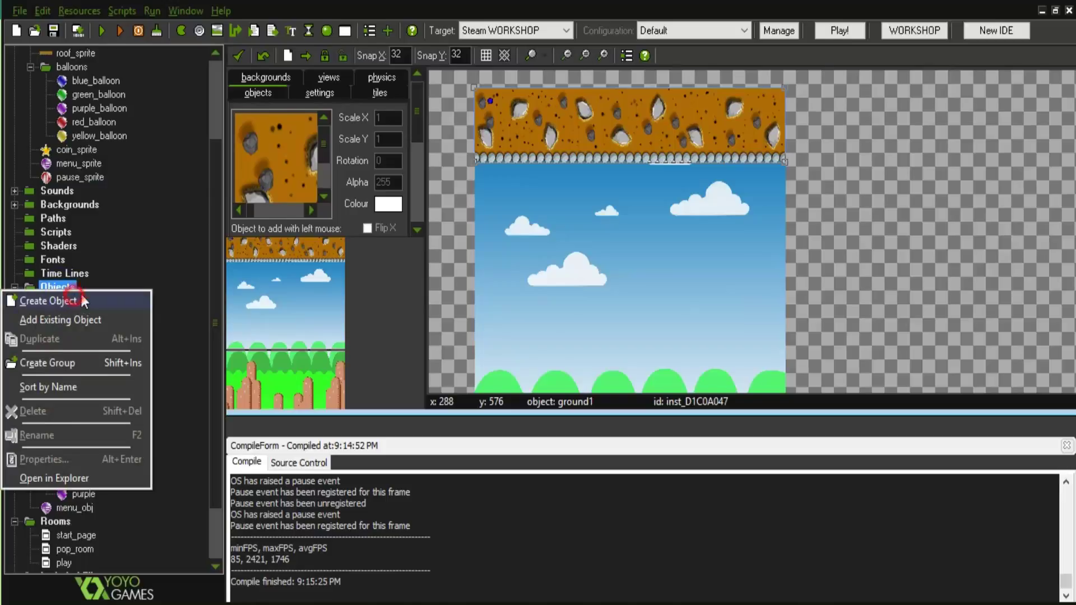
click(83, 301)
click(339, 95)
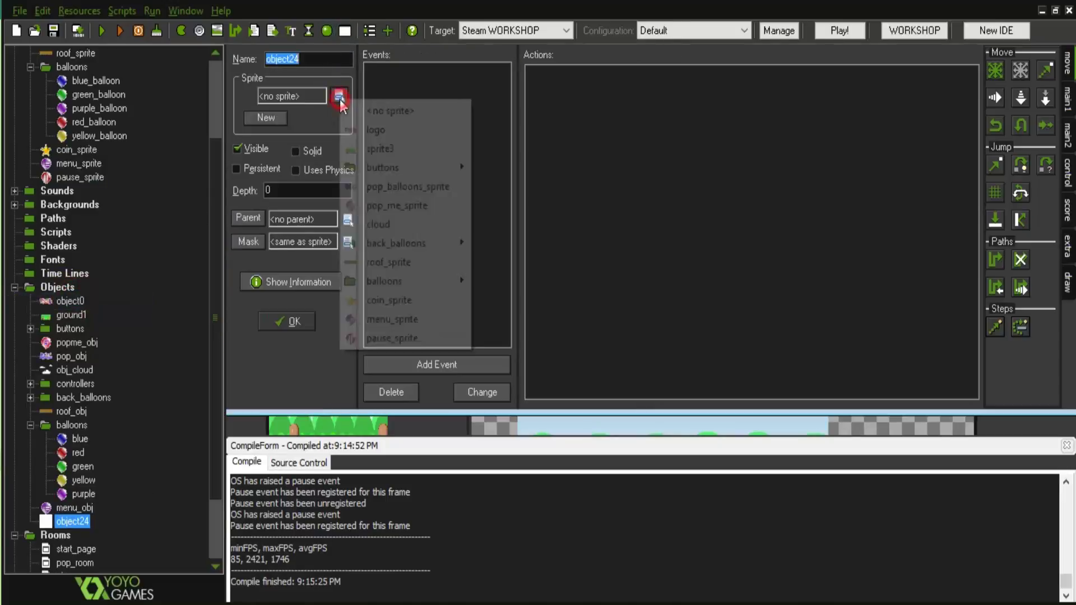
click(391, 339)
text(pause_)
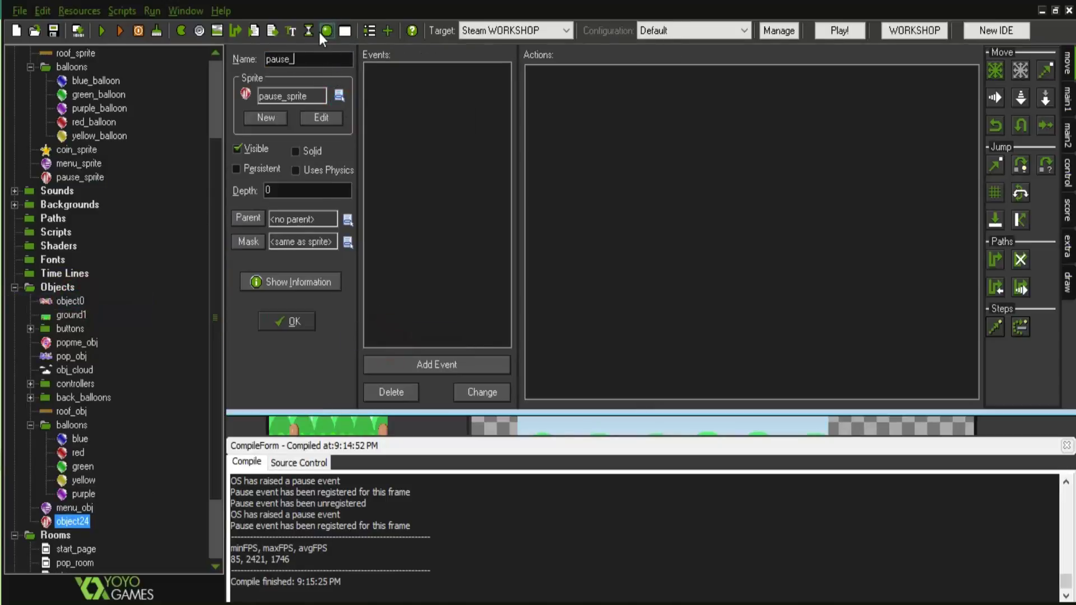
text(obj)
click(296, 321)
Create a new object named coin_obj and assign it the coin_sprite sprite.
scroll(211, 325, down, 1)
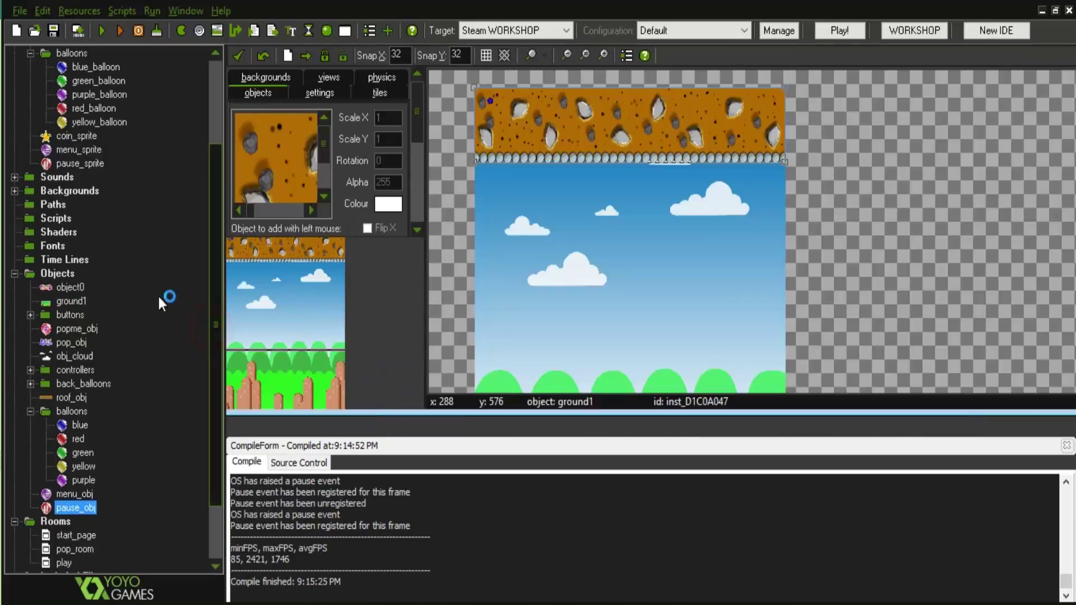
right_click(71, 275)
click(74, 281)
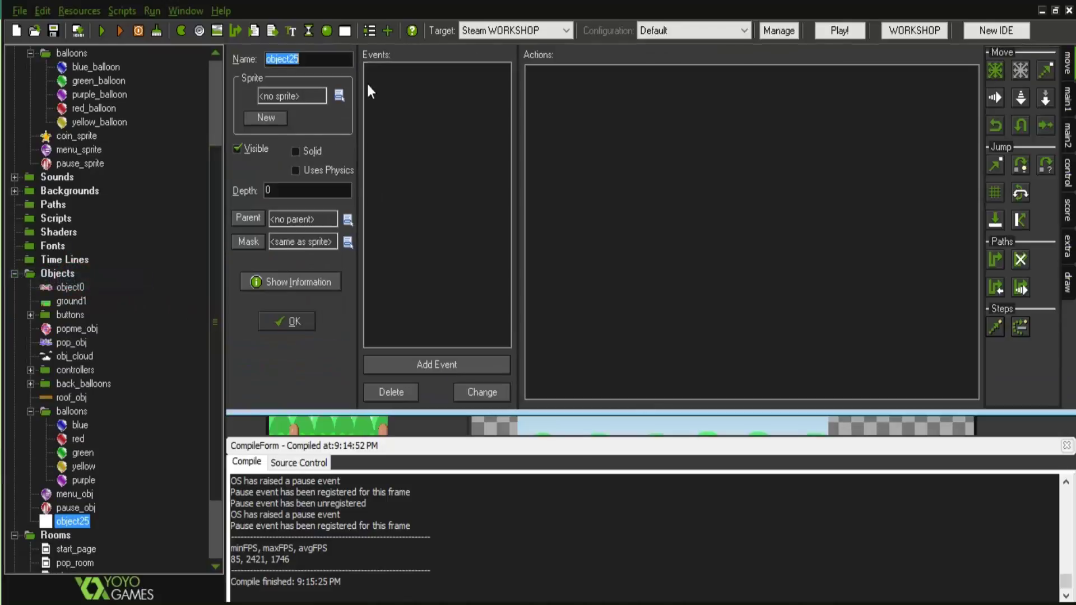
click(338, 95)
click(392, 294)
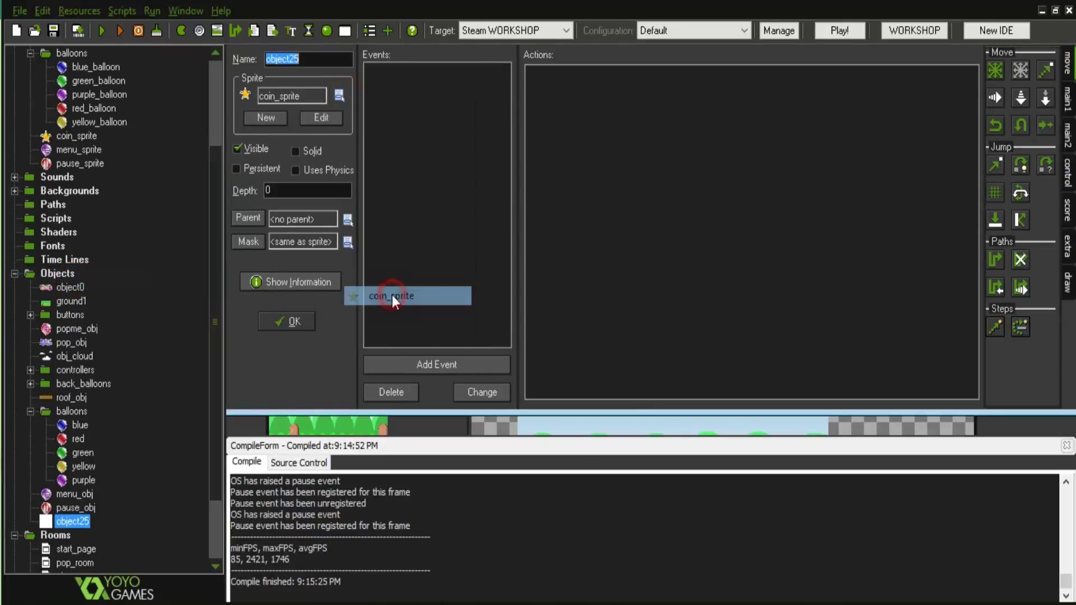
click(309, 191)
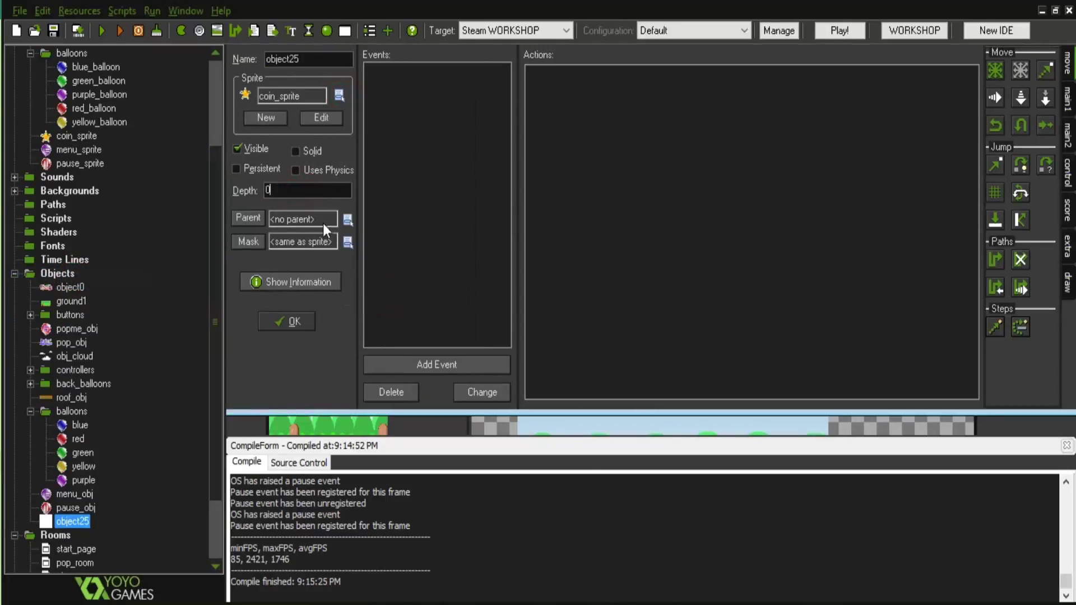
double_click(306, 58)
text(coin_obj)
click(306, 325)
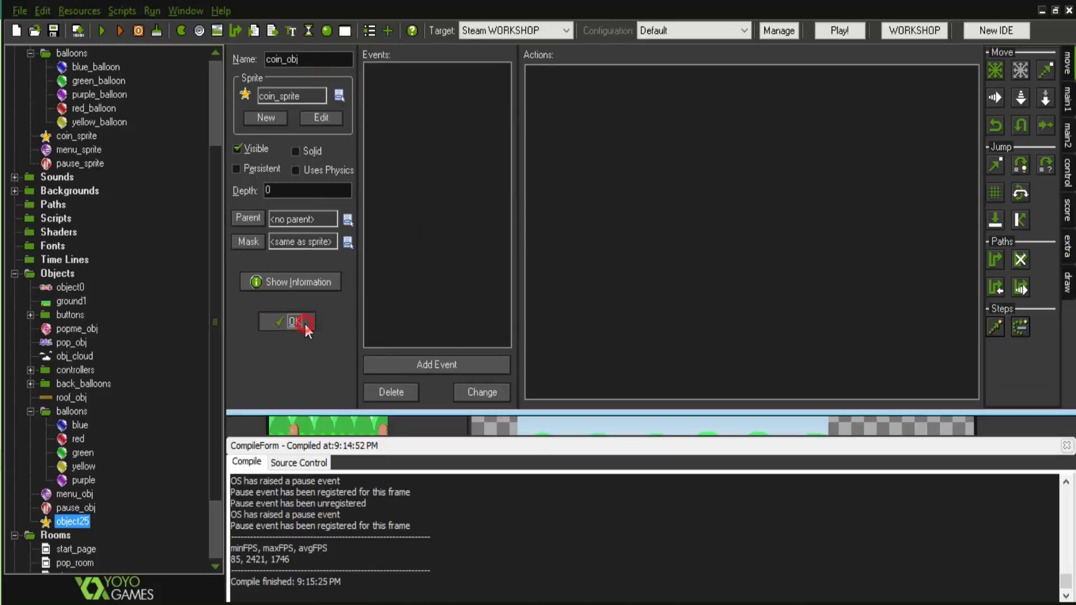
Place a menu_obj instance in the room just below the roof, at about x 160, y 192.
drag(217, 339, 213, 393)
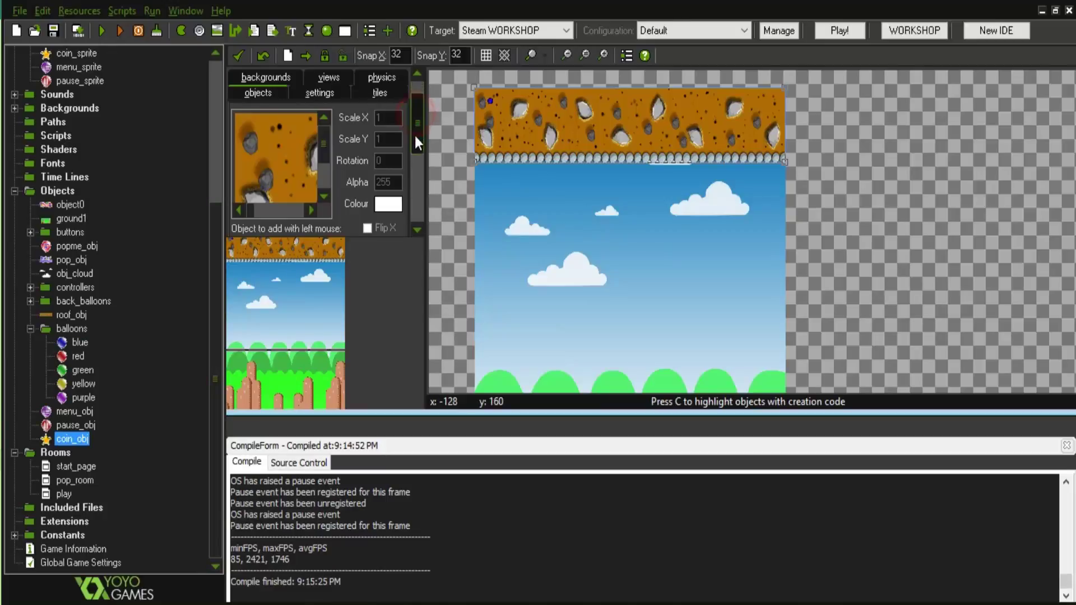
scroll(415, 135, down, 3)
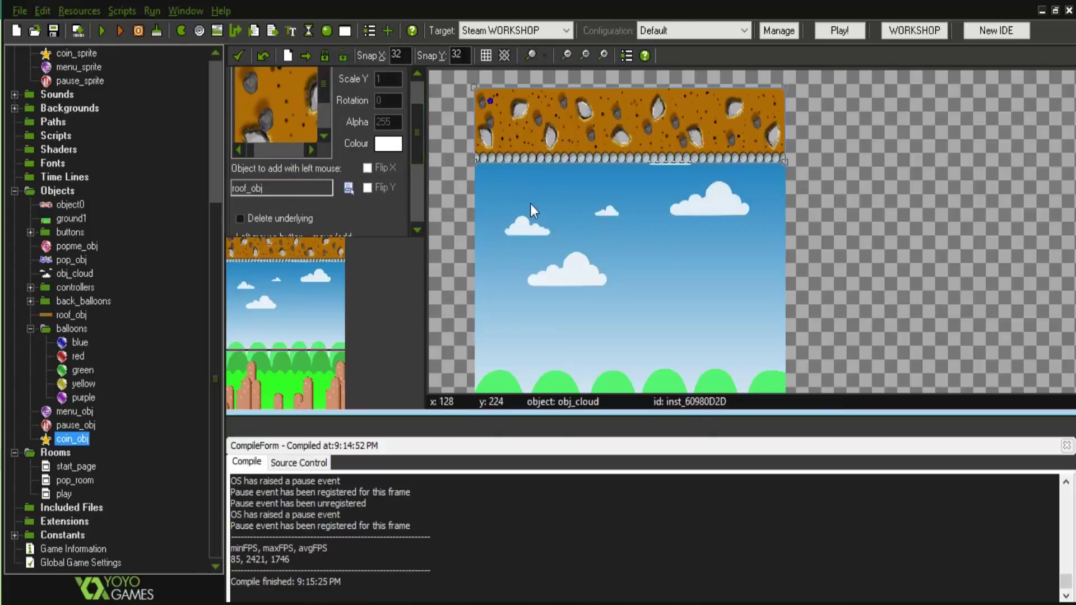
click(349, 189)
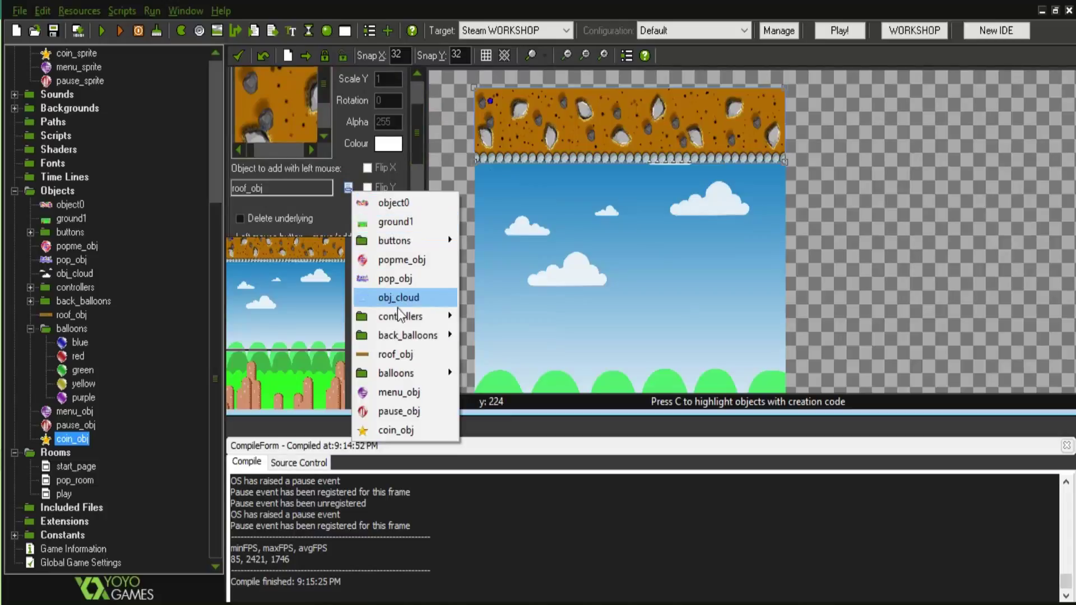
click(398, 392)
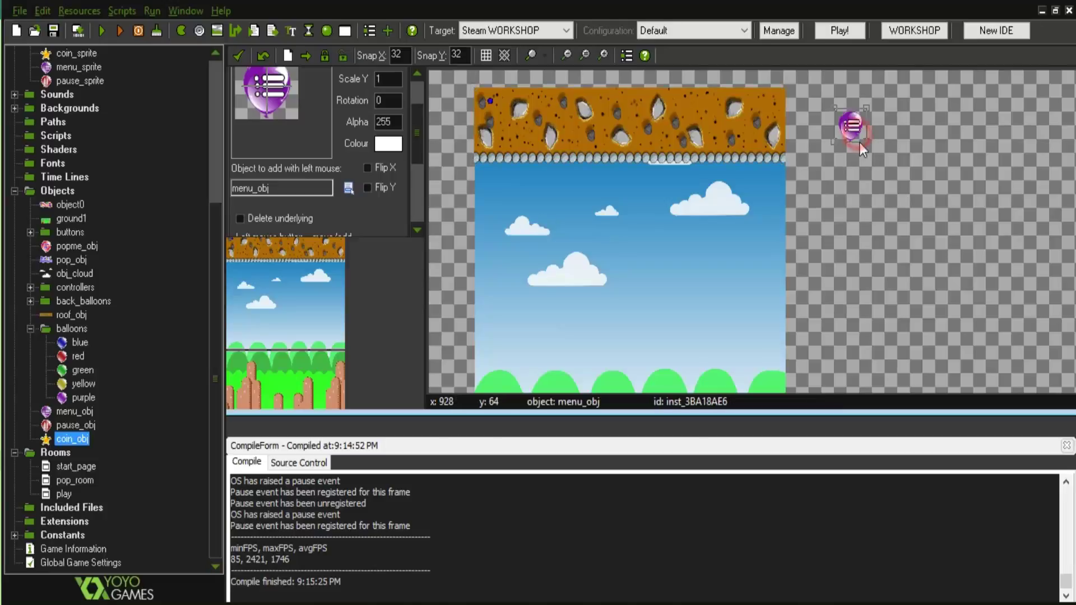
click(554, 197)
drag(552, 196, 550, 196)
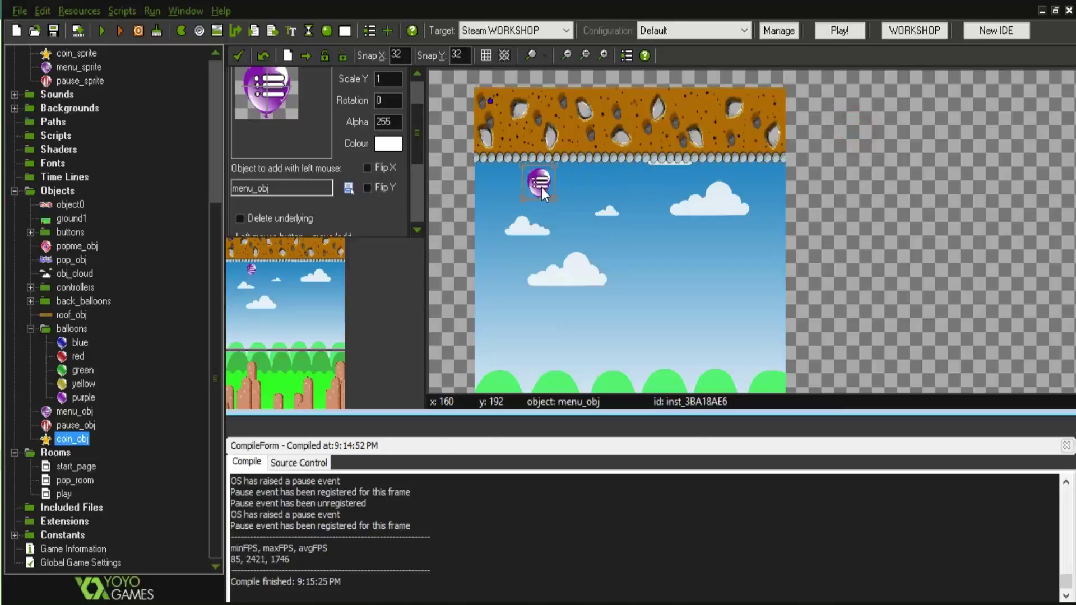
Place a pause_obj instance below the roof to the left of the menu balloon, at about x 64, y 192.
click(349, 195)
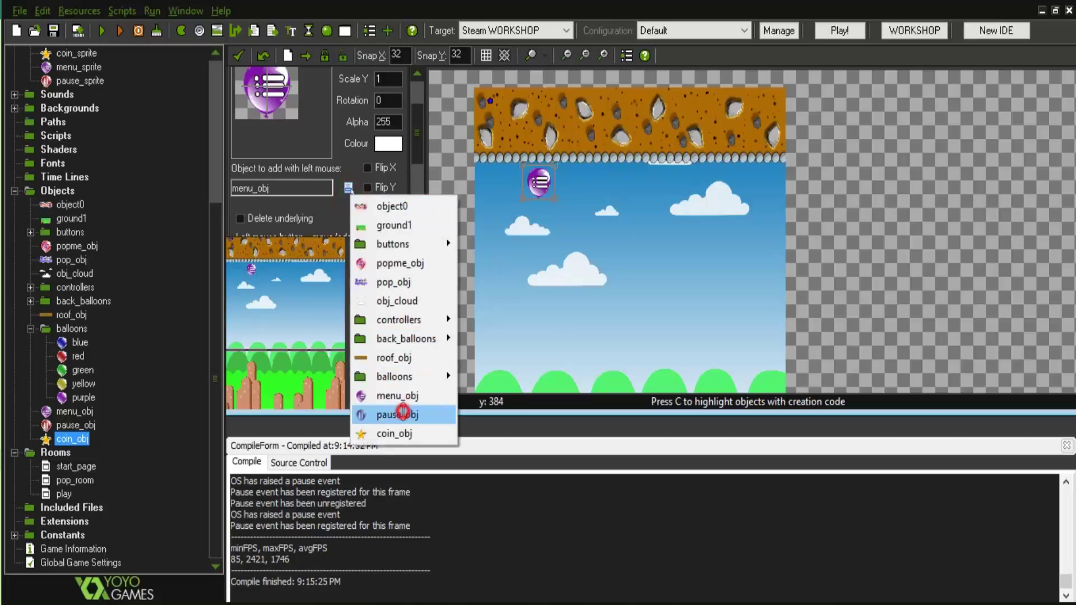
click(406, 411)
click(864, 165)
drag(865, 165, 509, 189)
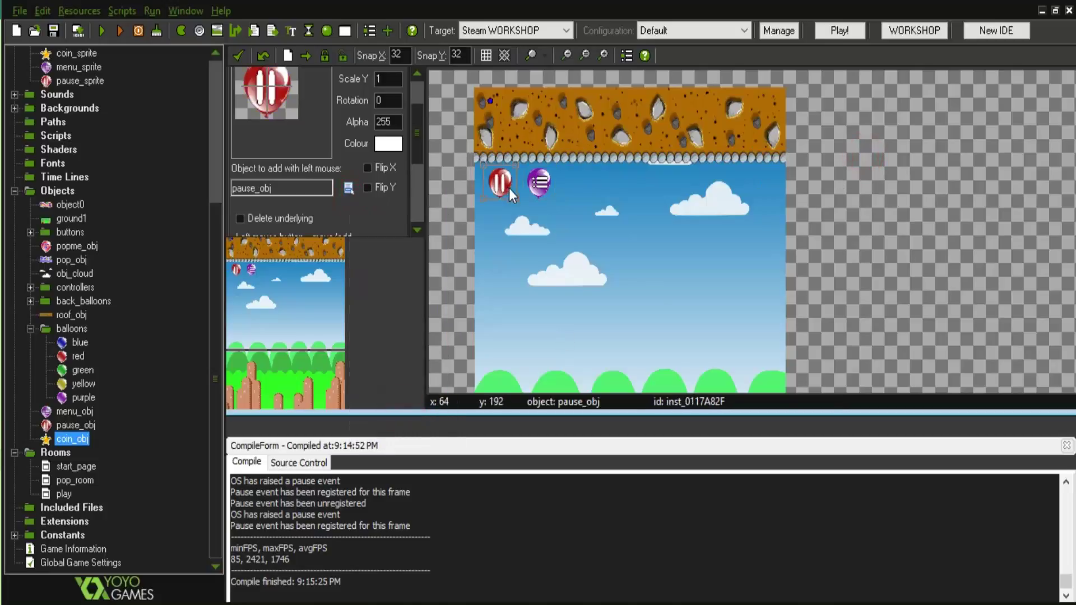